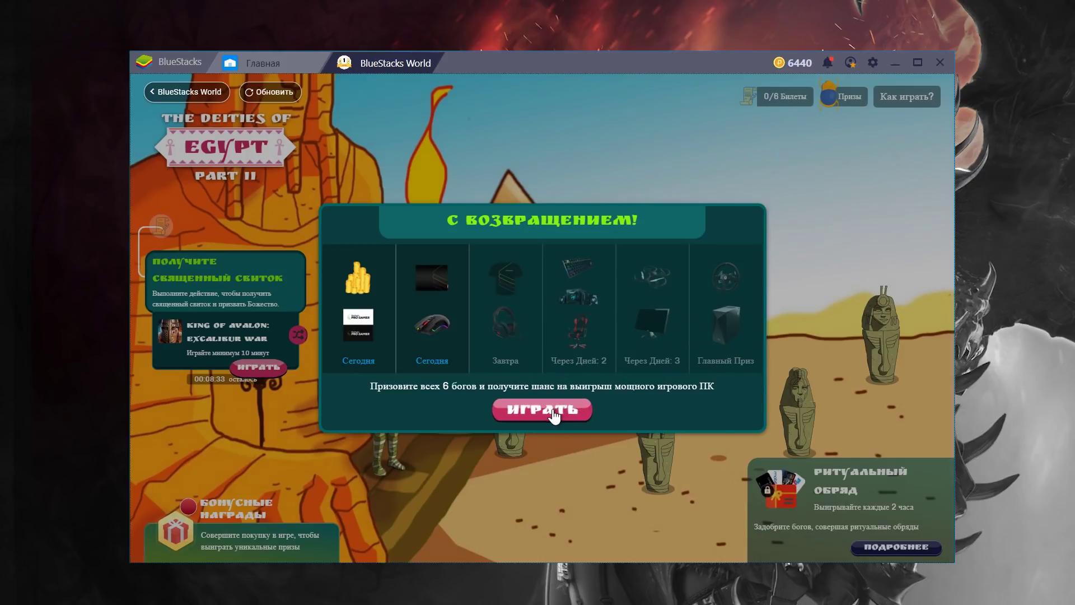
Dismiss the welcome message and read the how-to-play rules of the Deities of Egypt Part II event.
click(778, 252)
click(907, 97)
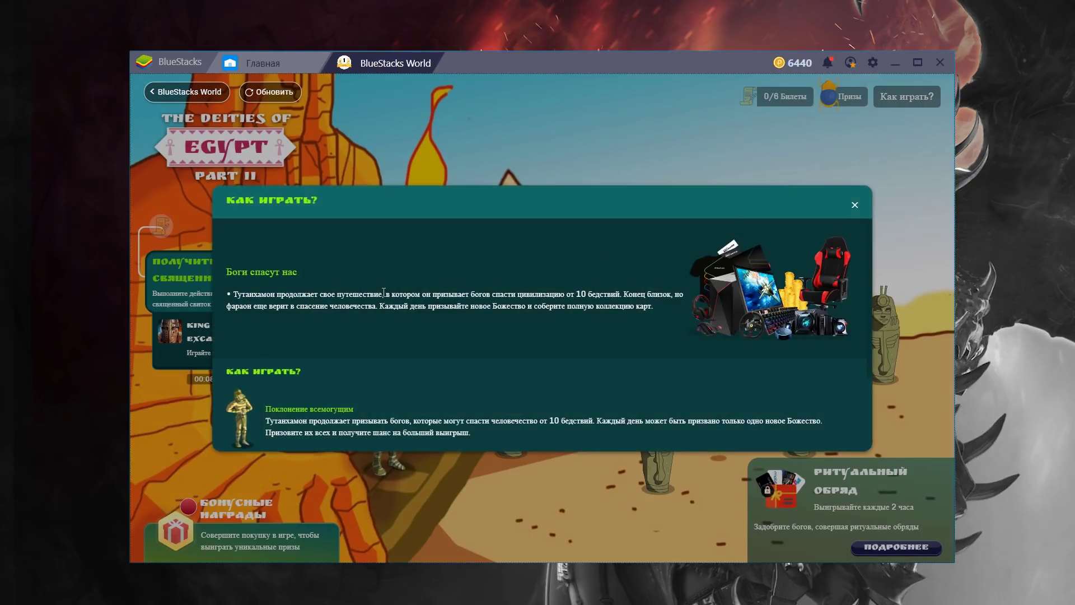
scroll(385, 294, down, 2)
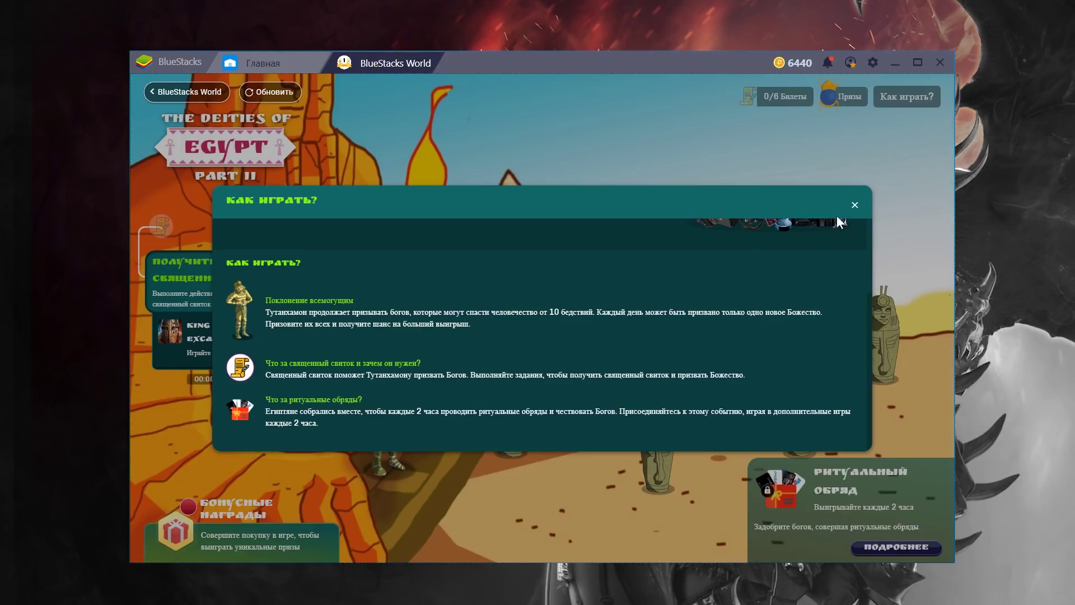
click(855, 205)
Check the summoning requirement of the partly green sarcophagus and swap the sacred scroll task's game for another random one twice.
click(507, 395)
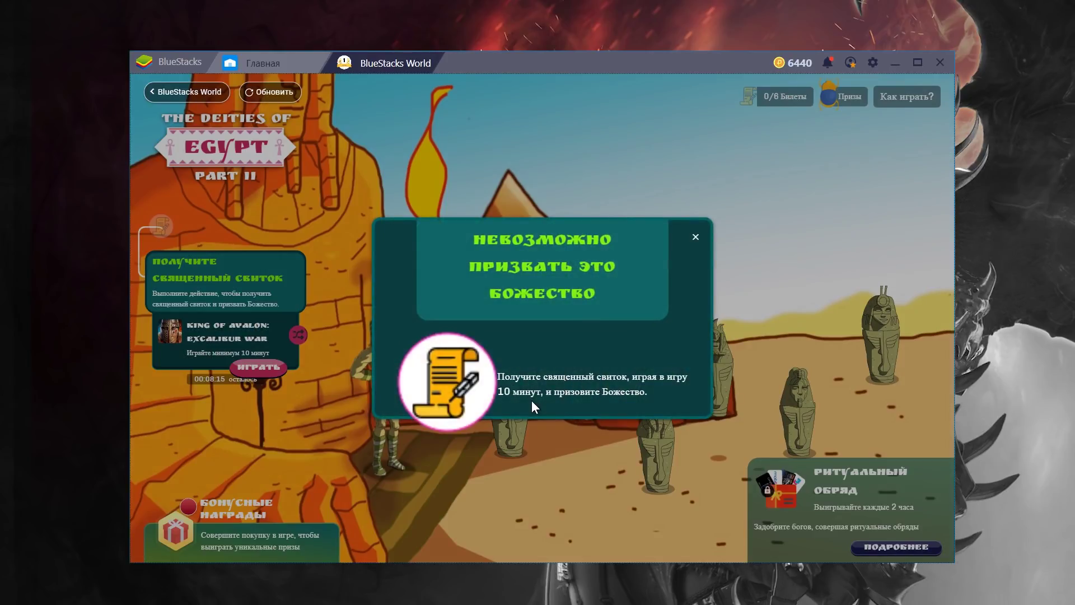
click(696, 238)
click(299, 334)
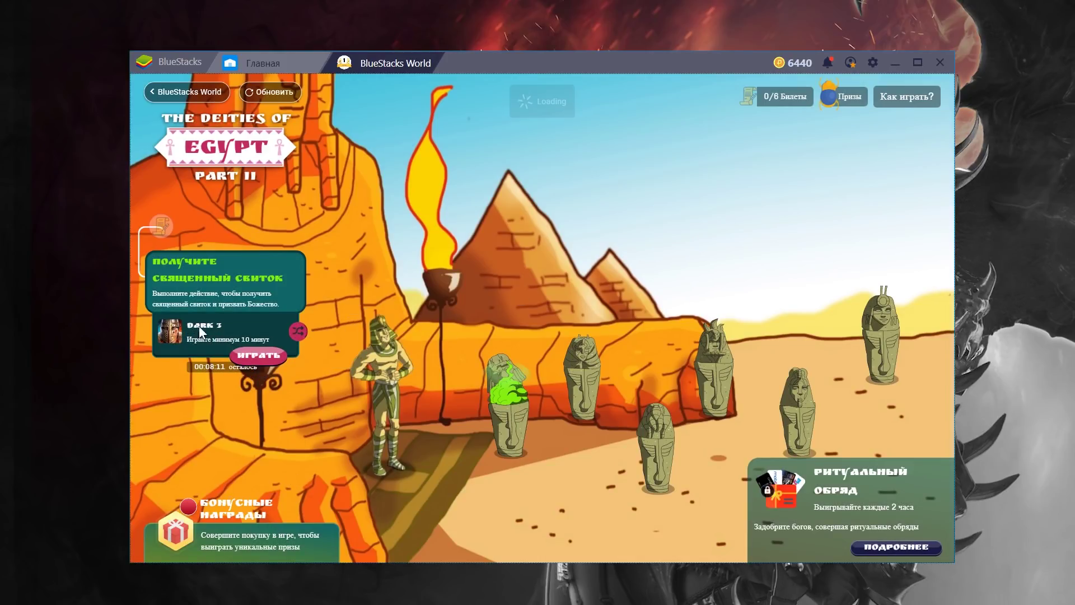
click(299, 335)
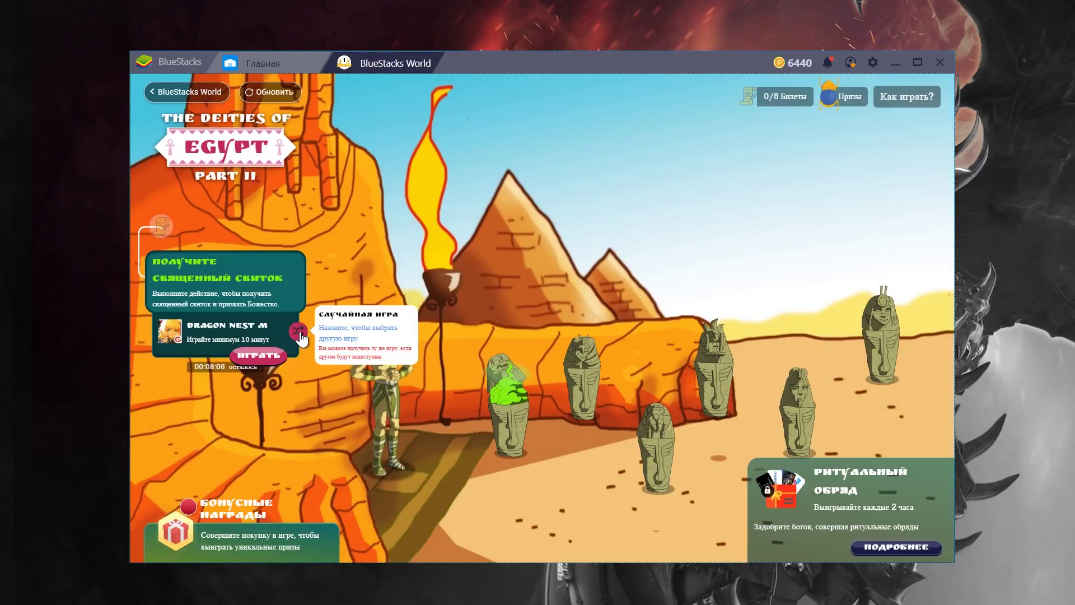
Leave the Egypt event and view the card exchange offers on the trading square, returning to the city map.
click(152, 93)
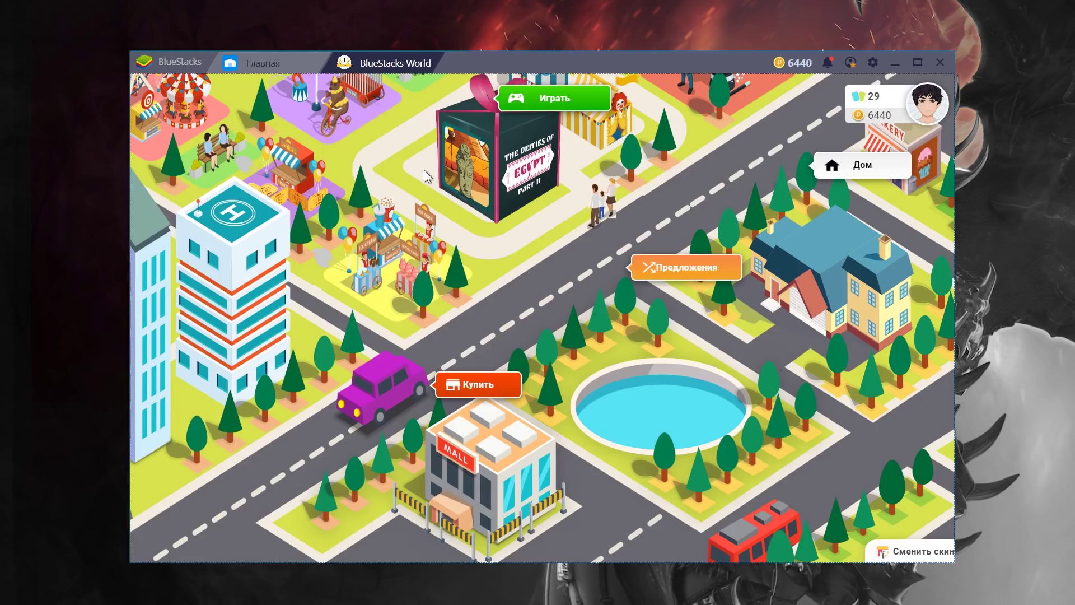
mouse_move(662, 269)
click(644, 290)
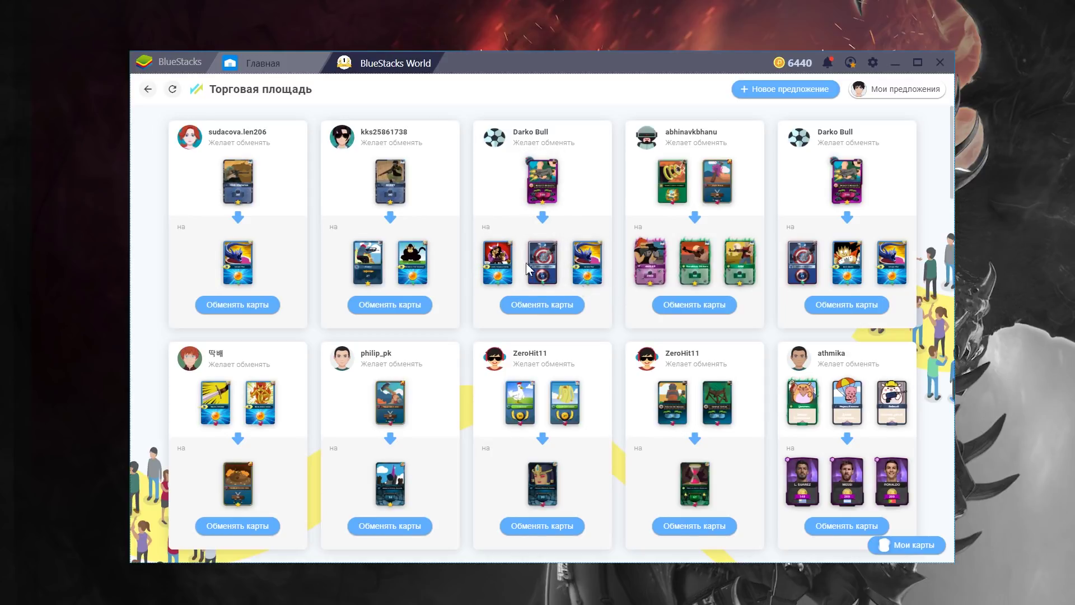
click(148, 89)
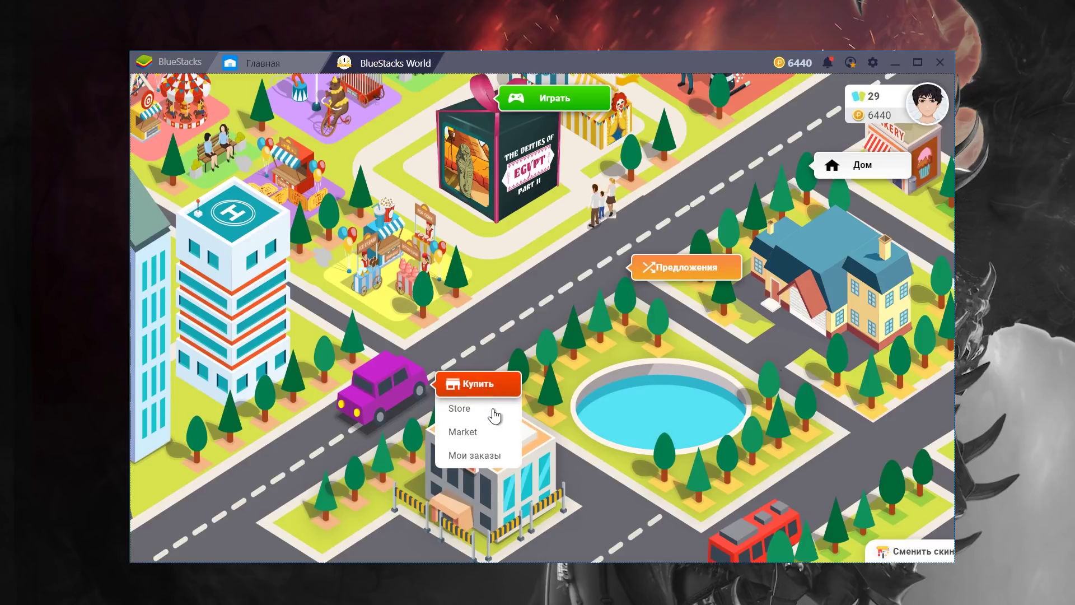
Browse the merchandise and themes in the BlueStacks Store, including the lower row, and return to the city map.
click(488, 413)
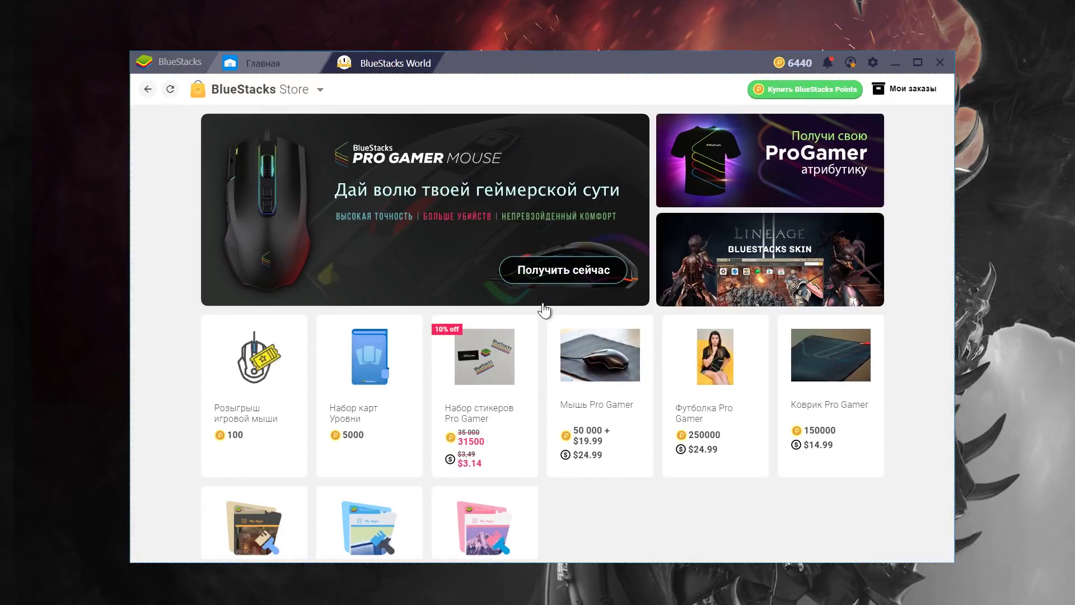
scroll(576, 514, down, 1)
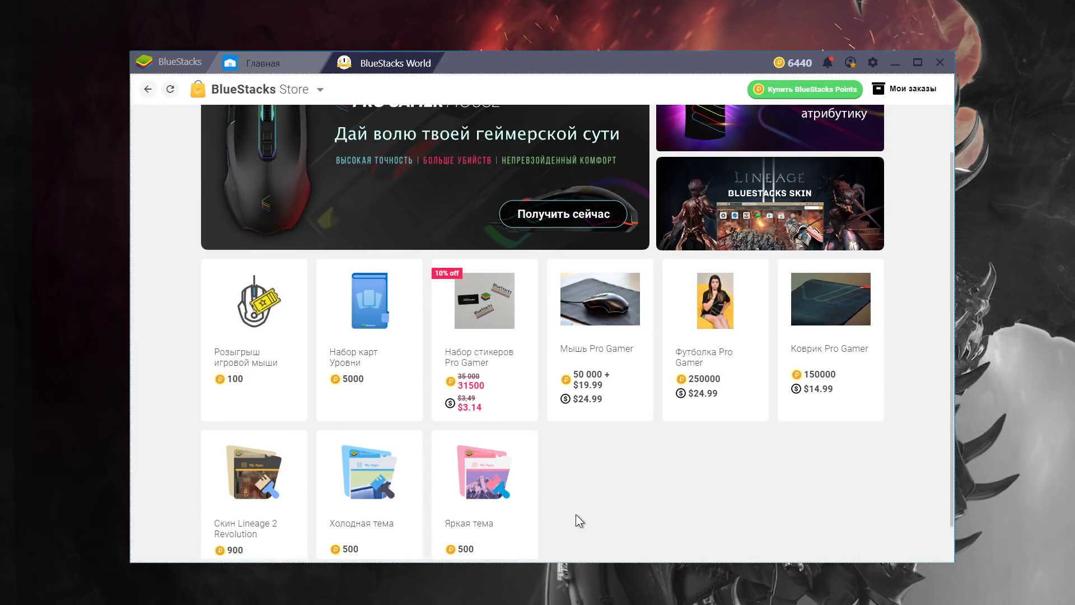
mouse_move(715, 395)
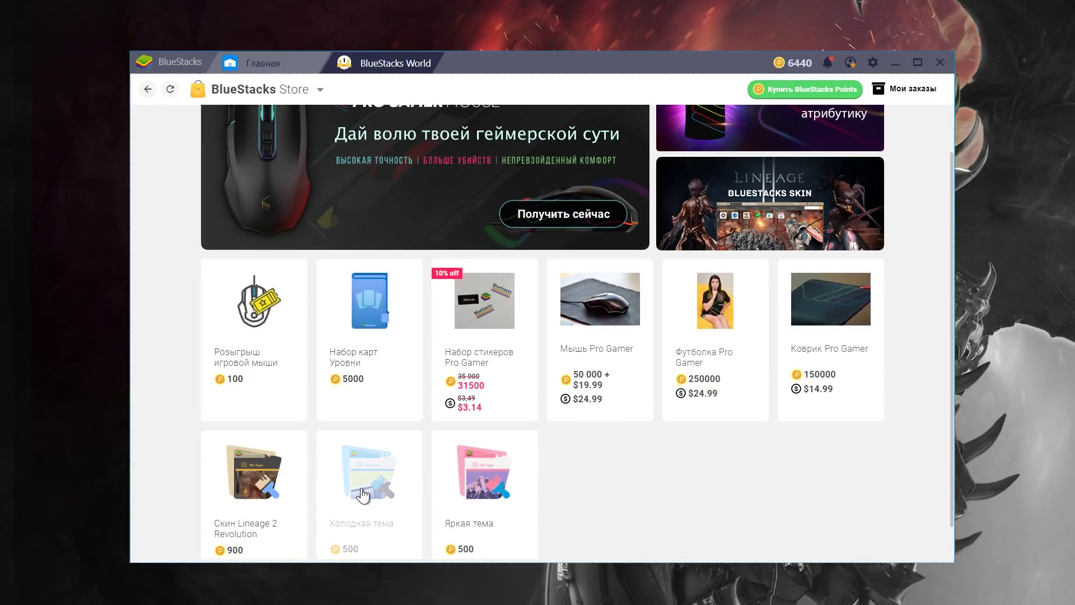
click(148, 90)
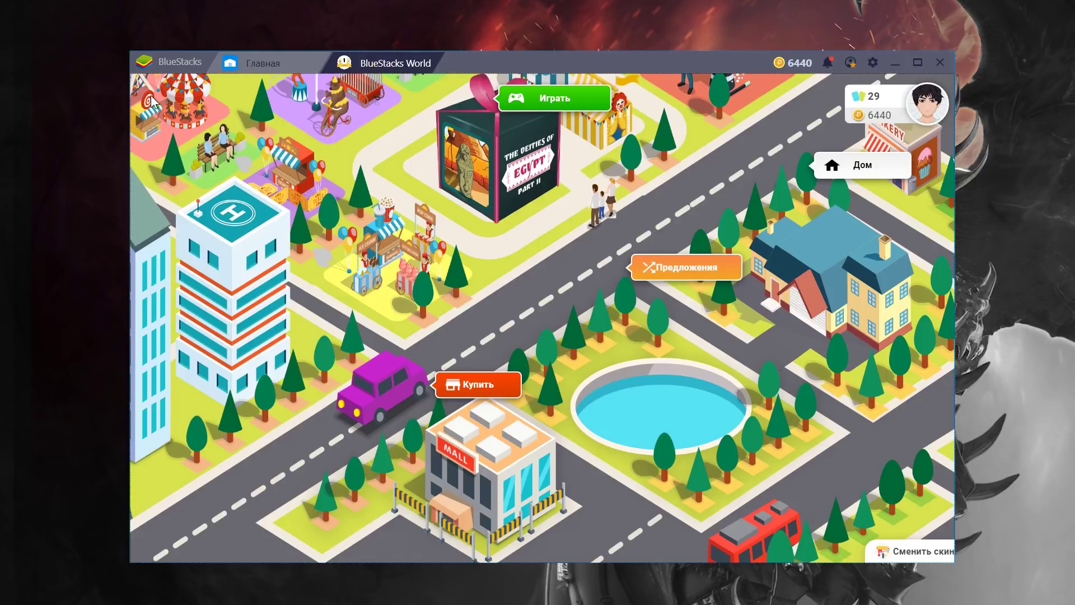
Visit the BlueStacks Market and look through the owned Card Rush cards that can be put up for sale.
click(470, 386)
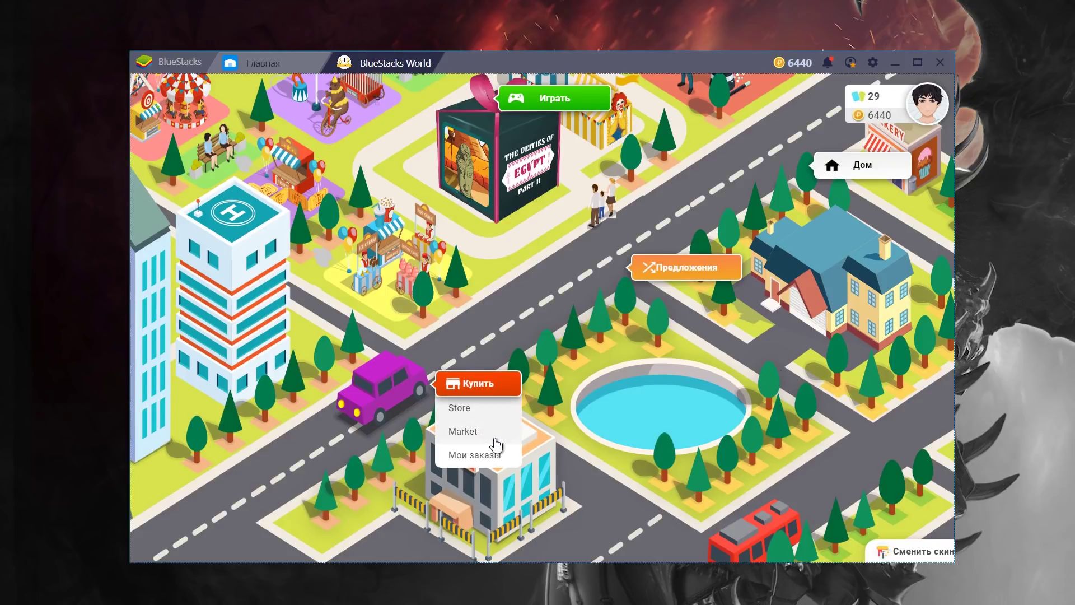
click(492, 435)
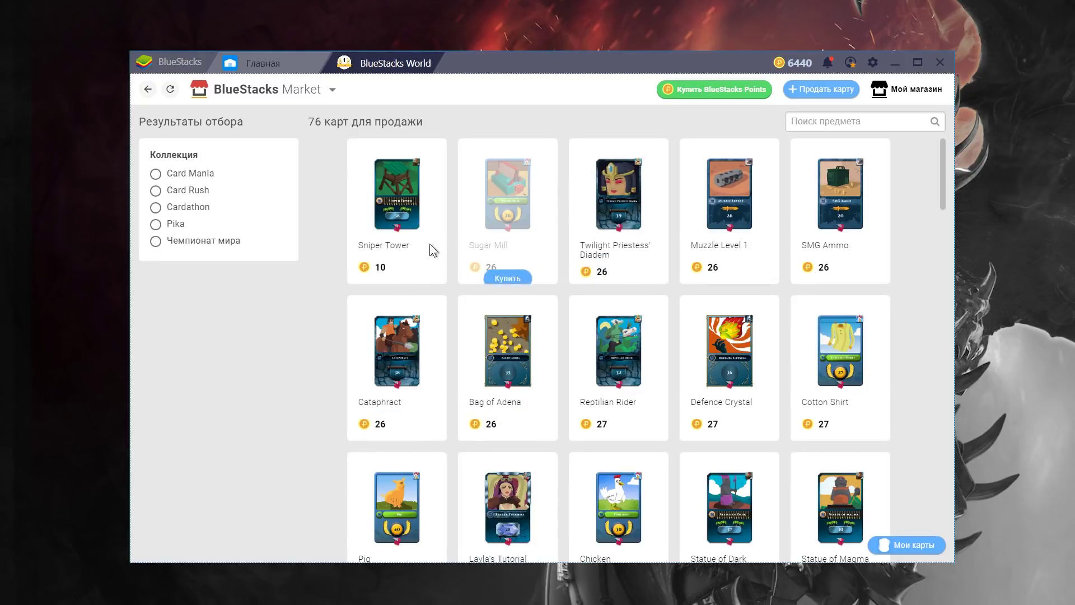
mouse_move(411, 242)
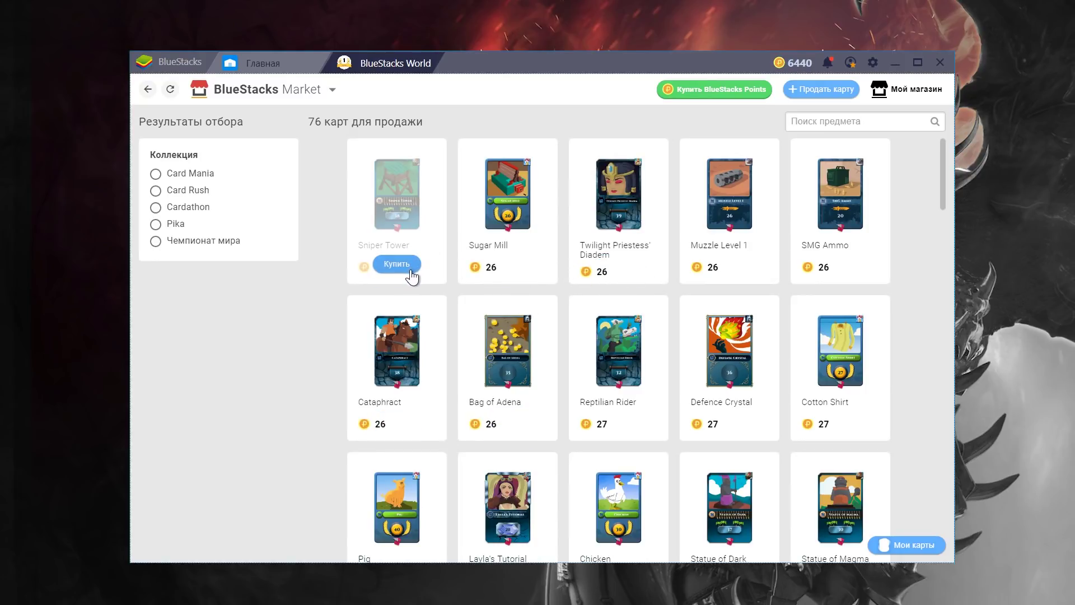
click(813, 92)
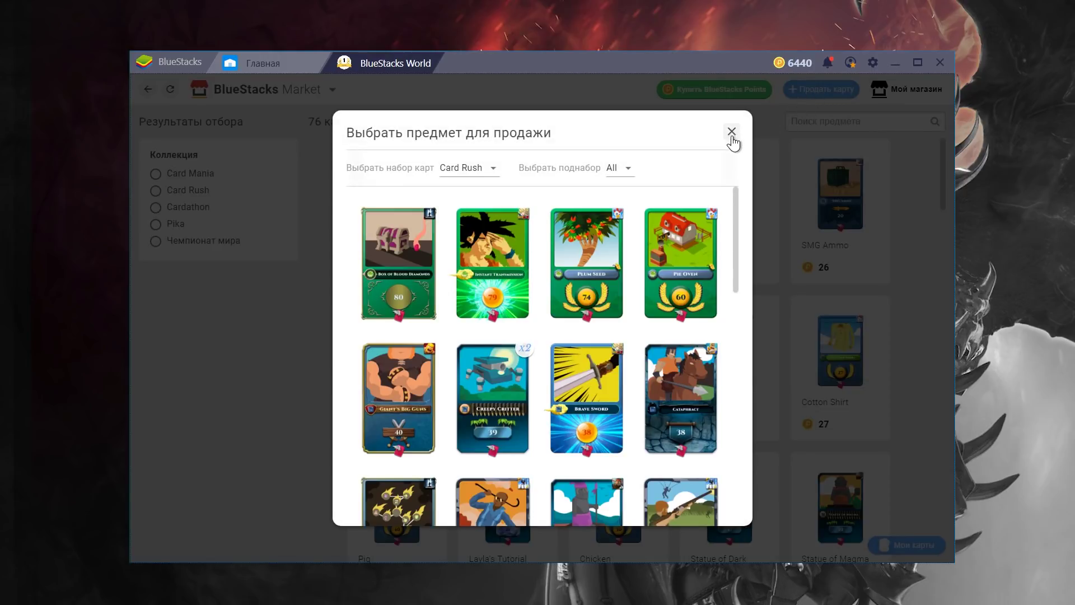
scroll(733, 258, down, 2)
scroll(733, 258, down, 3)
click(732, 131)
Browse the market's card listings and buy the Sniper Tower card for 10 points.
scroll(661, 363, down, 8)
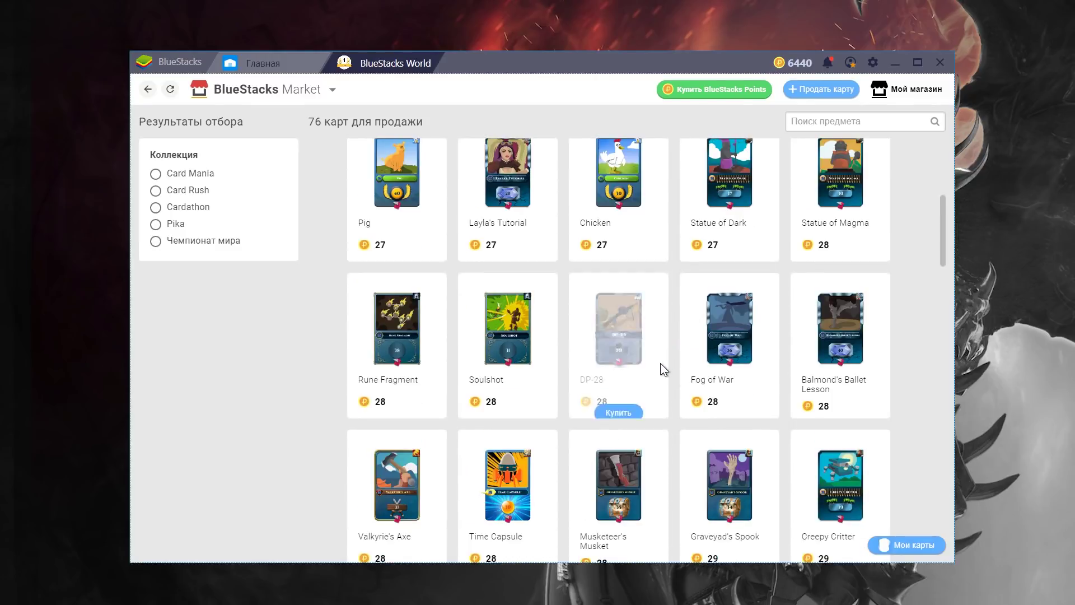
scroll(654, 374, down, 6)
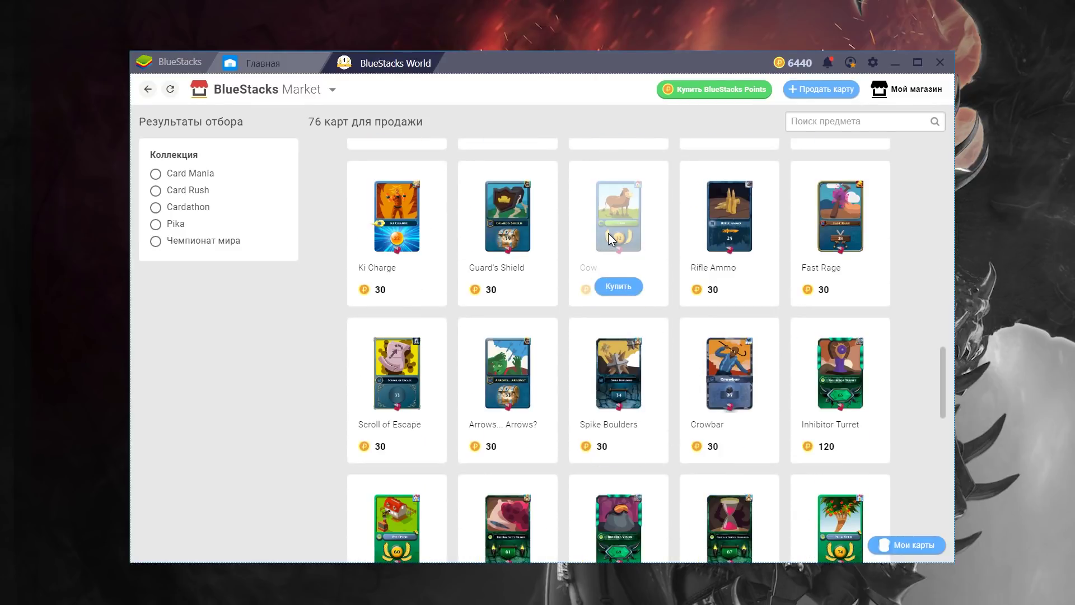
scroll(603, 226, up, 4)
scroll(594, 224, up, 8)
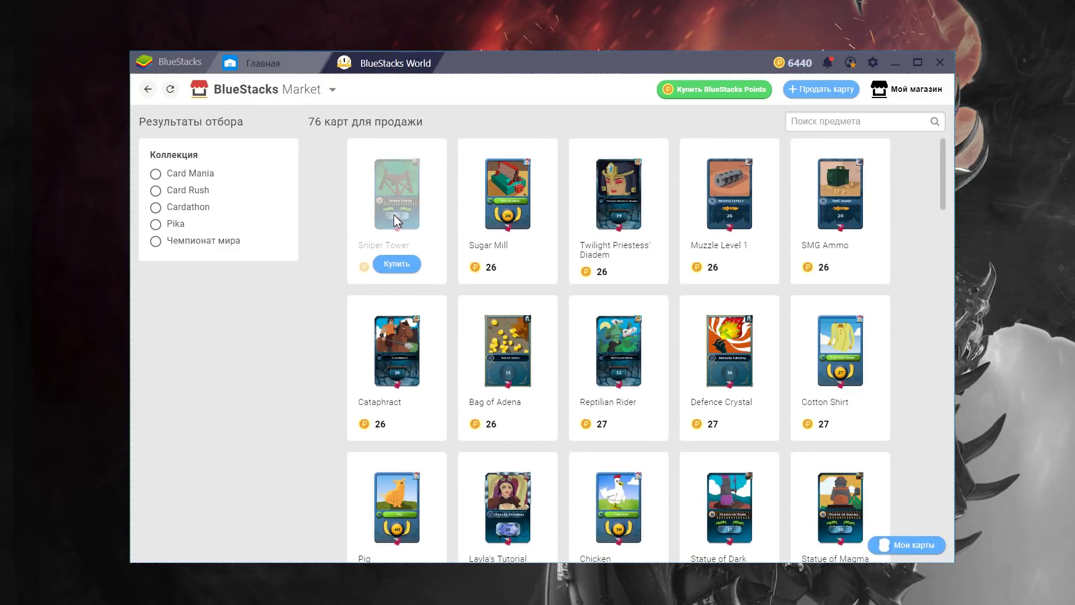
click(402, 269)
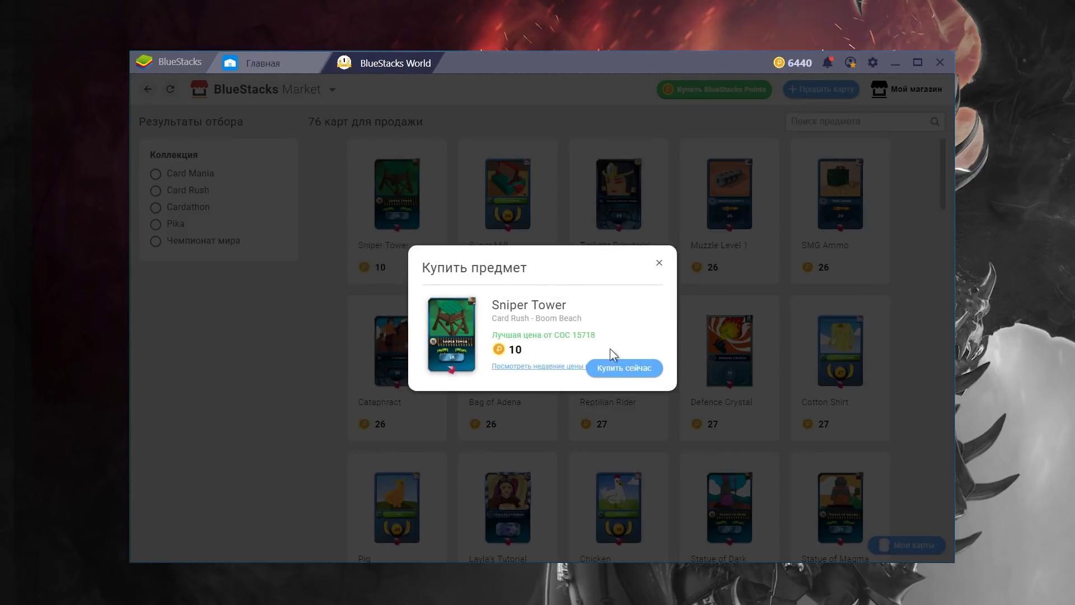
click(614, 368)
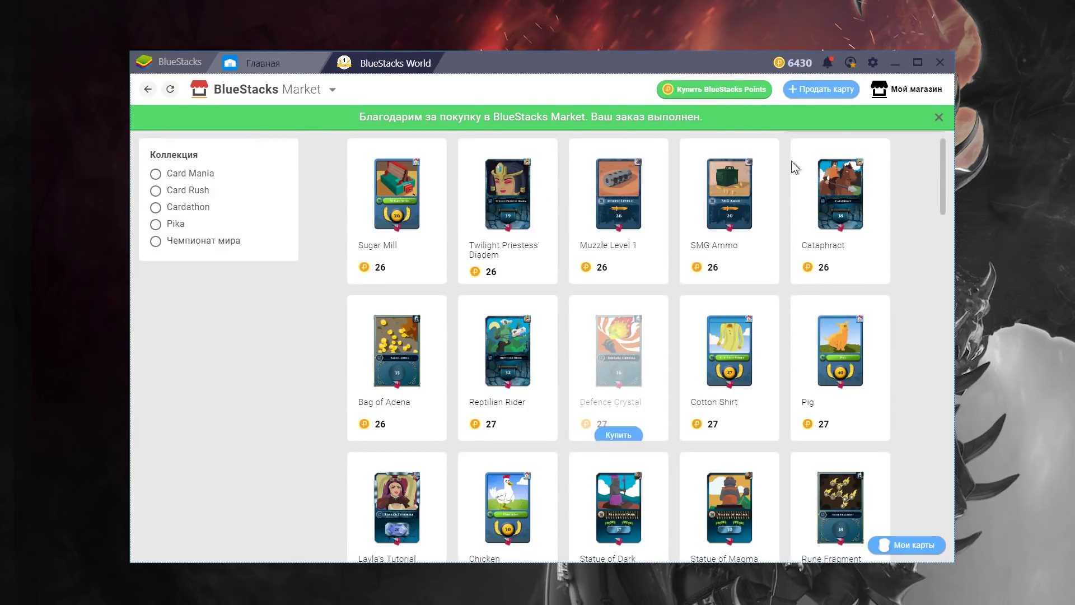
Leave the market, close BlueStacks World and view the list of instances in the window manager.
click(148, 91)
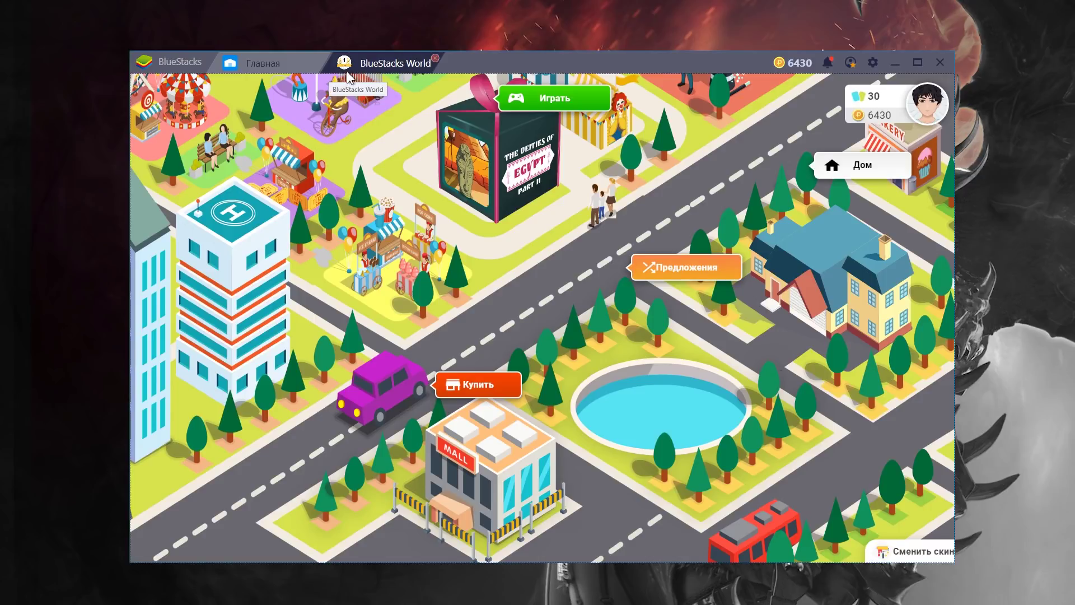
click(435, 58)
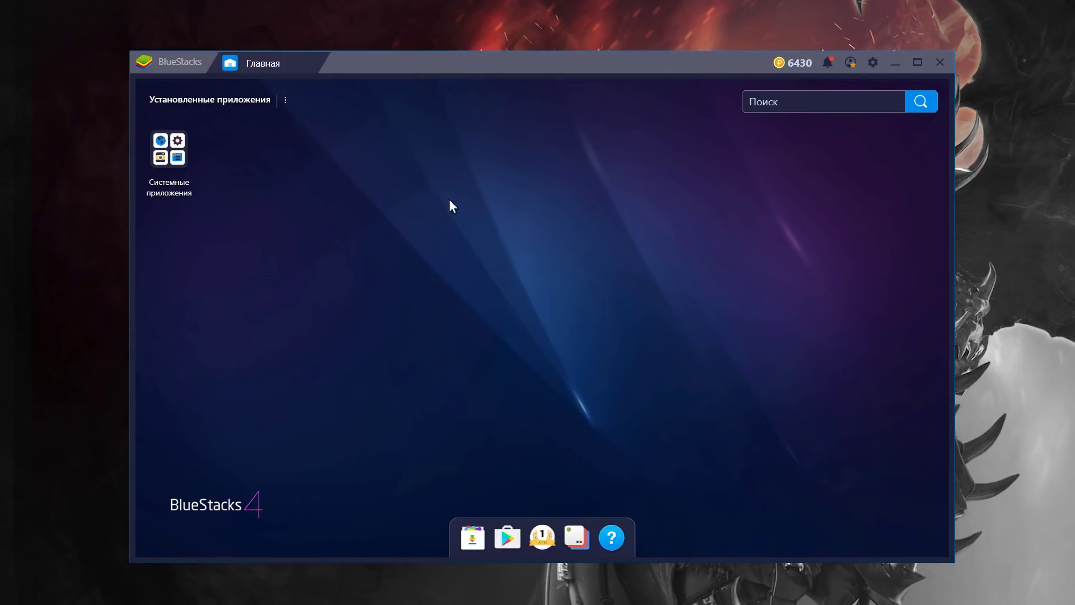
click(579, 543)
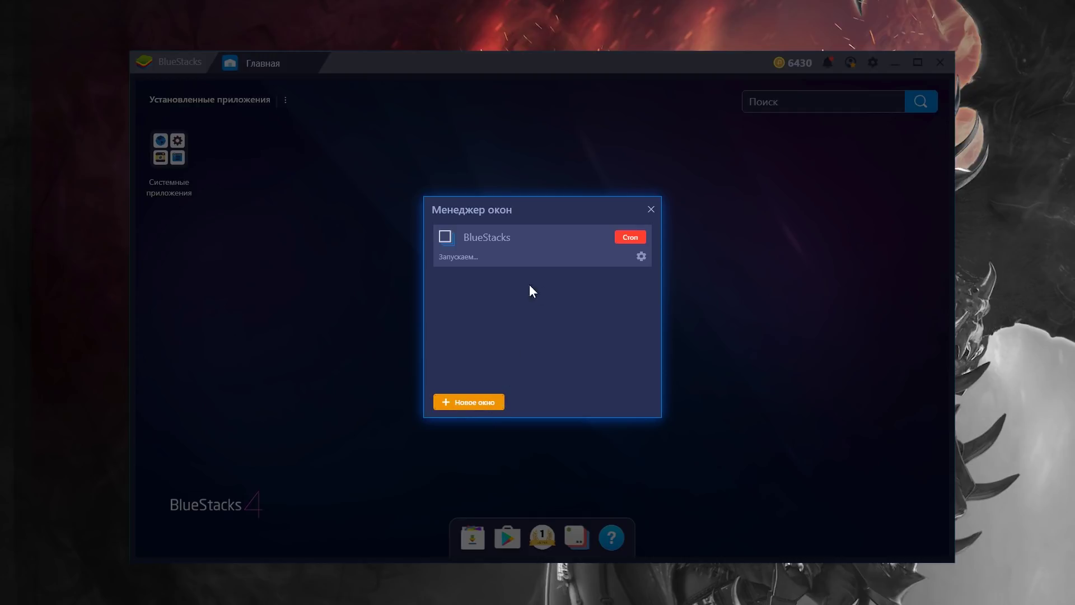
click(649, 209)
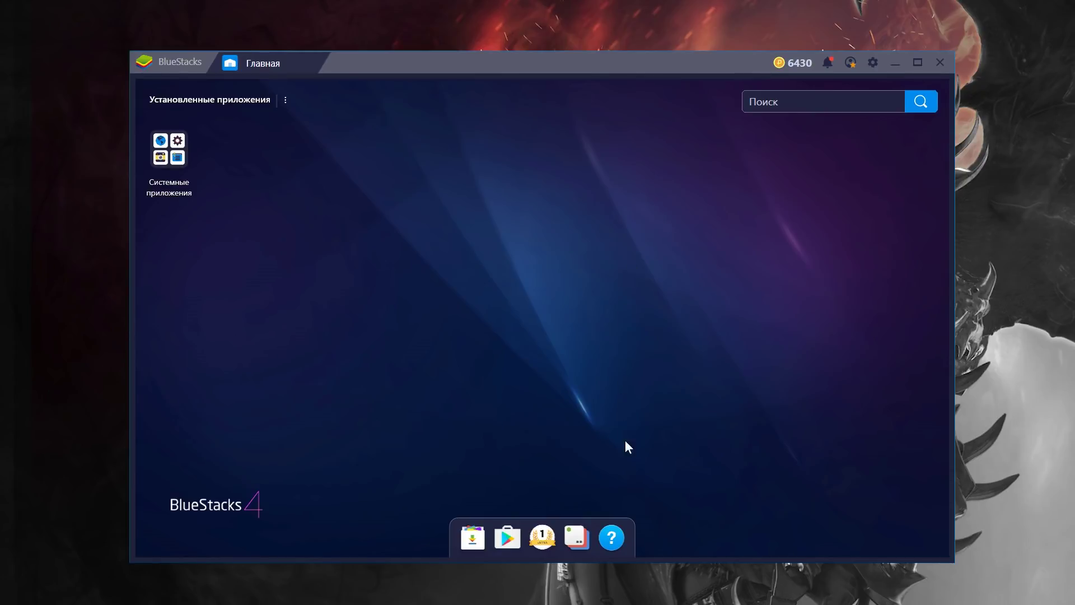
View the BlueStacks 4 help centre articles and the contents of the system apps folder, returning to the home screen.
click(612, 538)
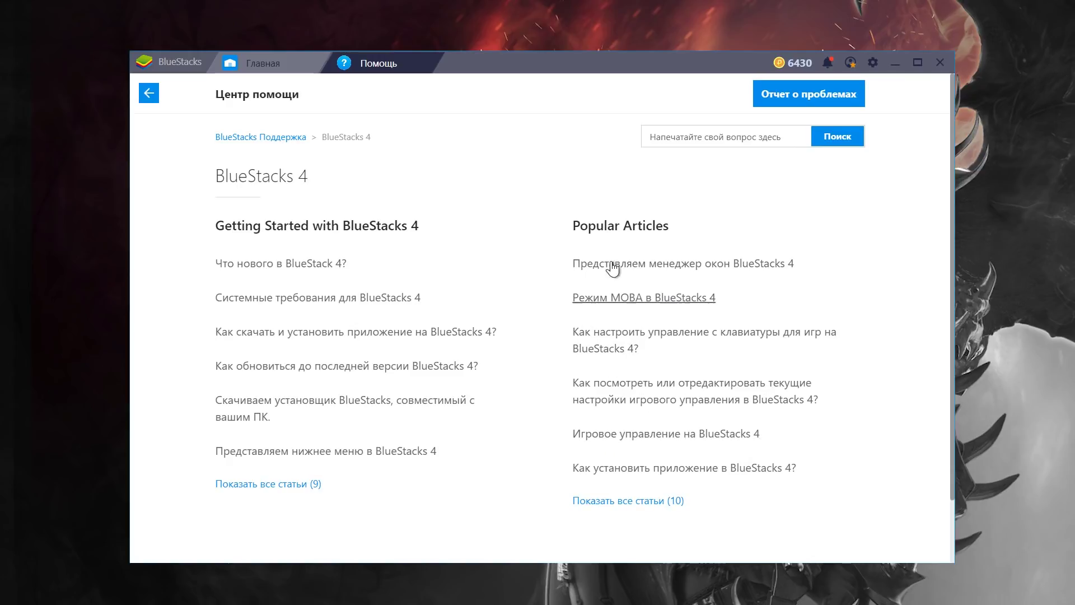
click(614, 490)
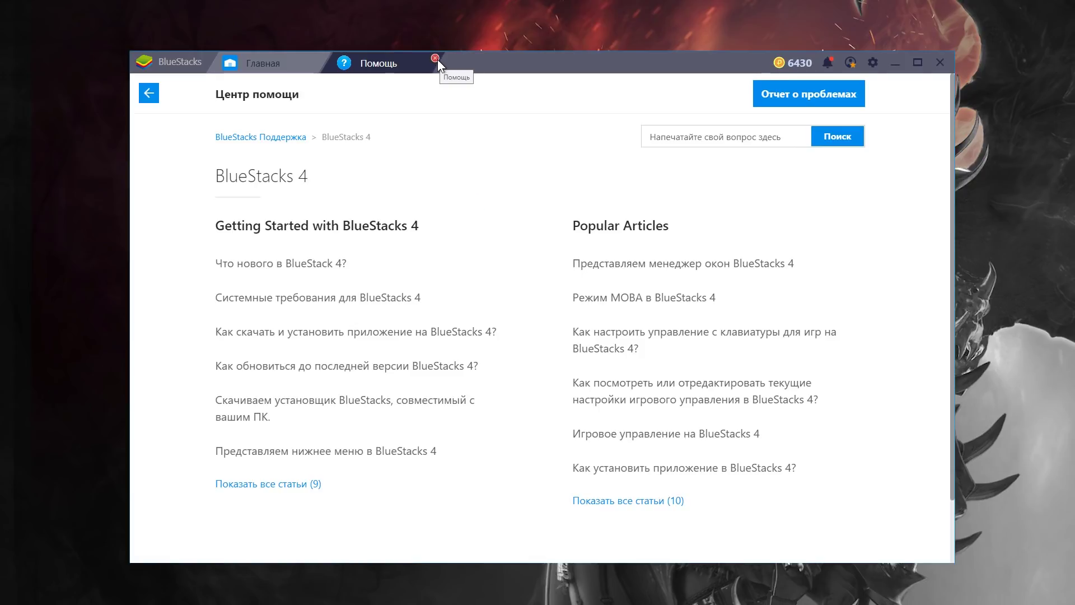
click(436, 58)
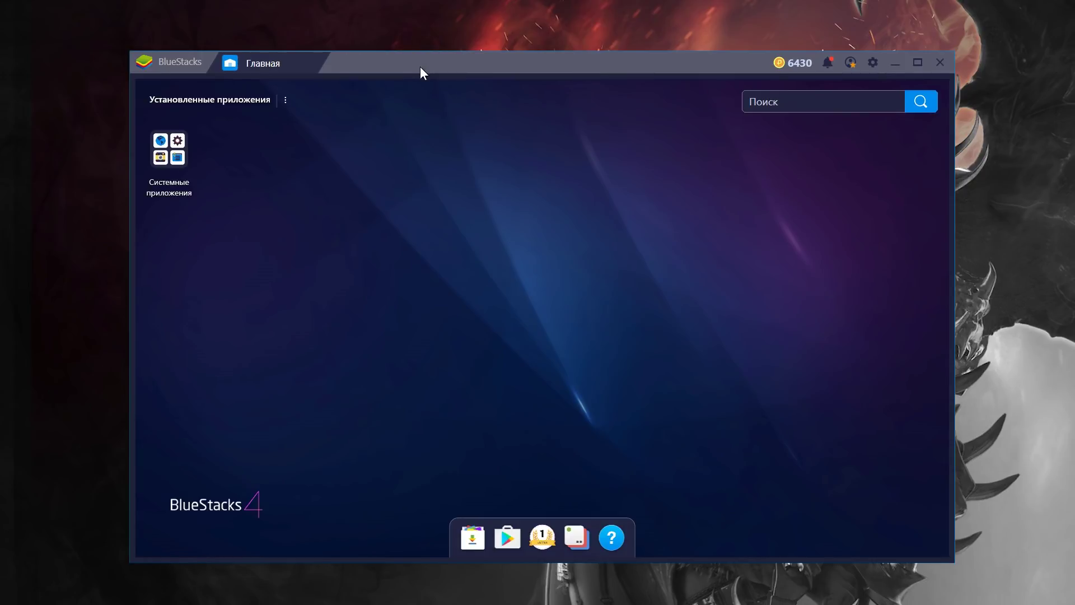
click(175, 147)
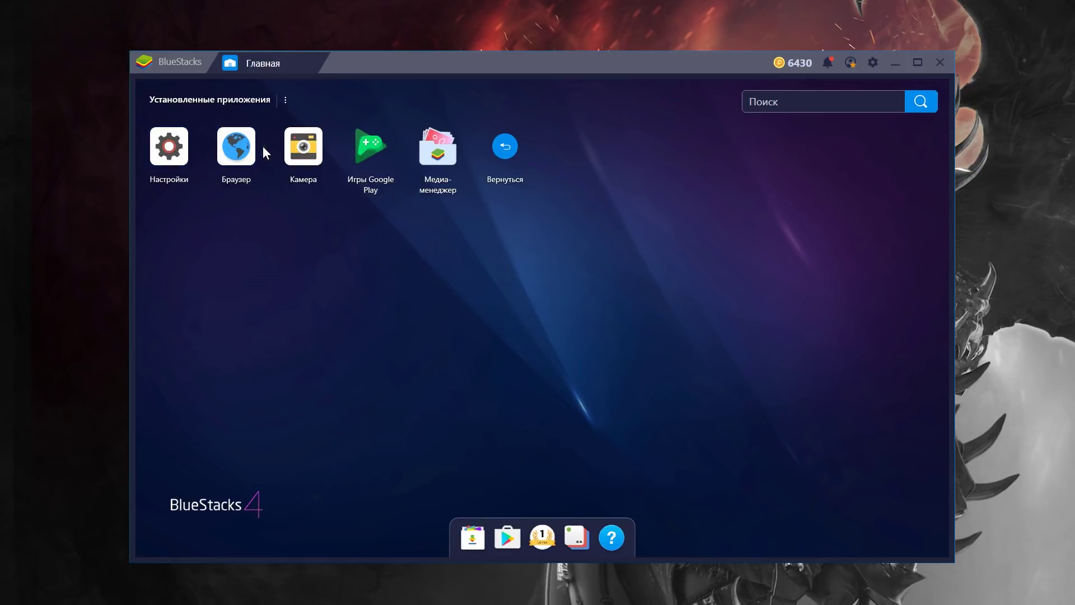
click(501, 148)
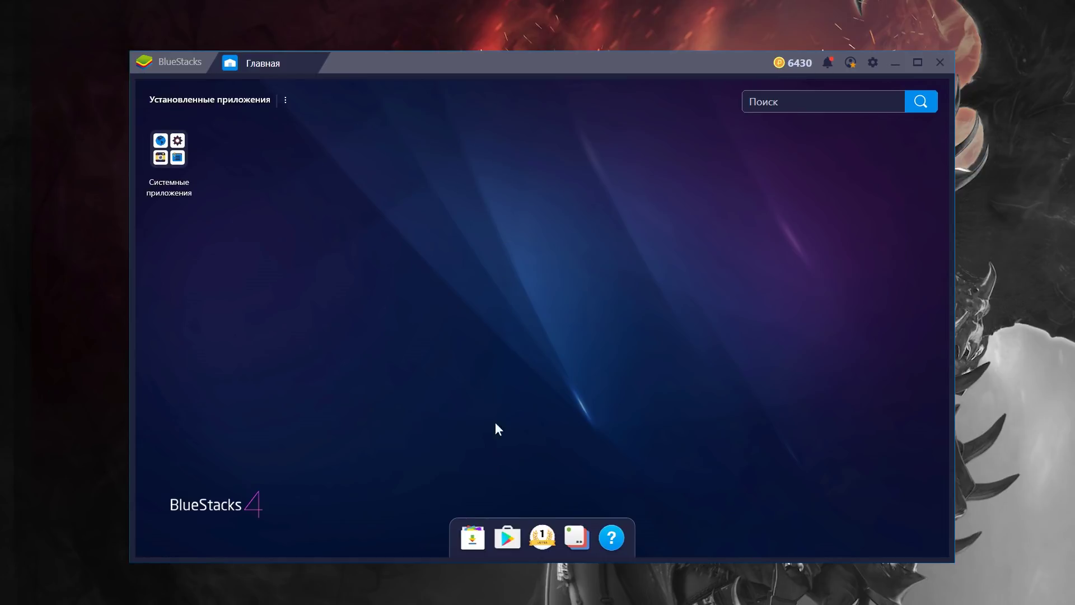
Search Google Play for "pubg mobile" and install PUBG MOBILE by Tencent Games with the Wi-Fi download option enabled.
click(510, 537)
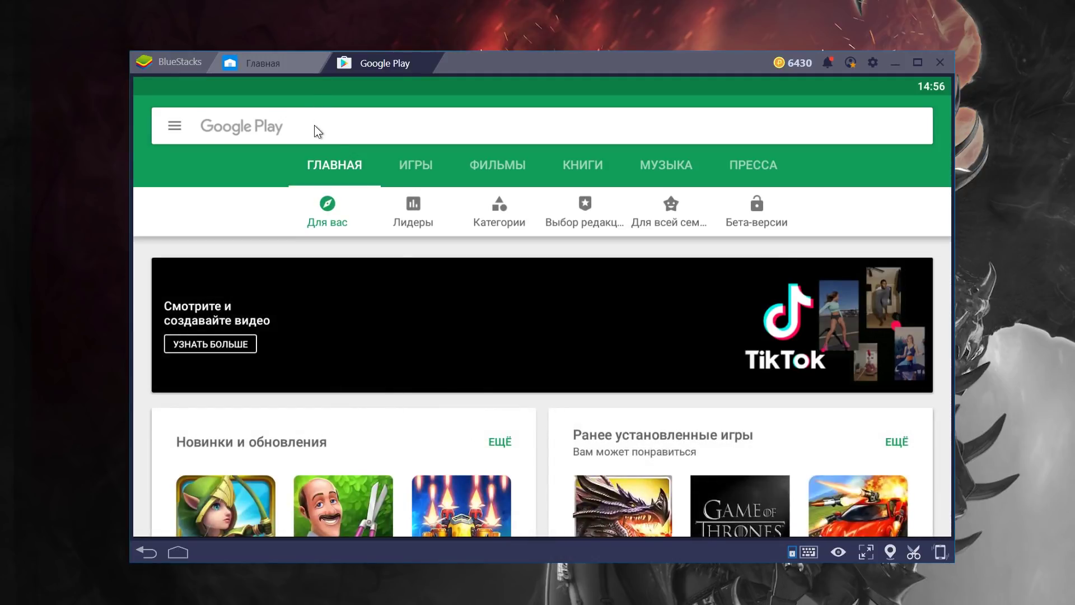
click(315, 125)
text(pubg mobile)
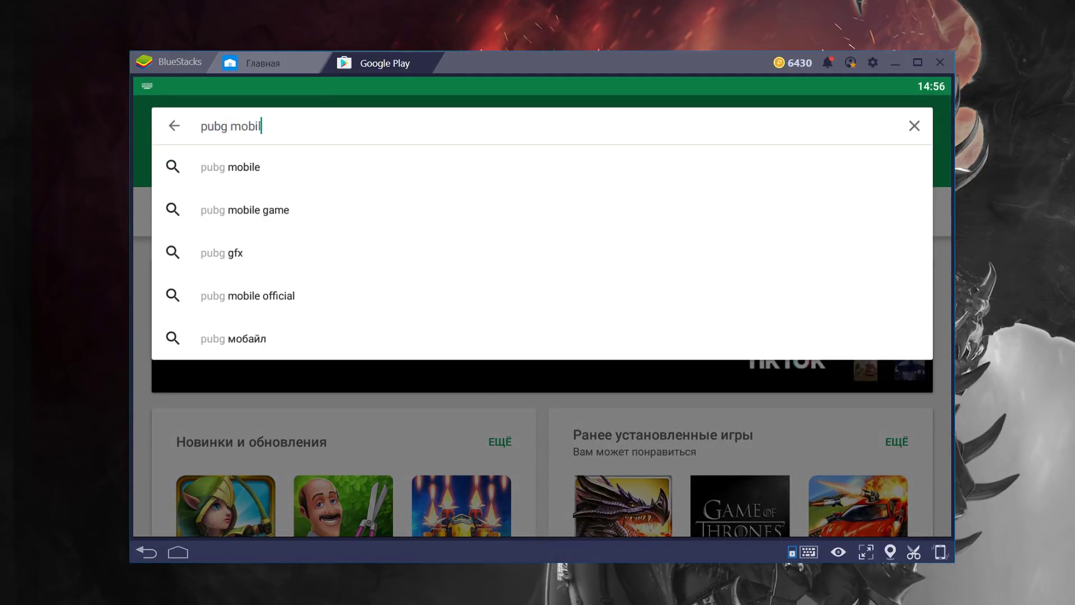
click(252, 167)
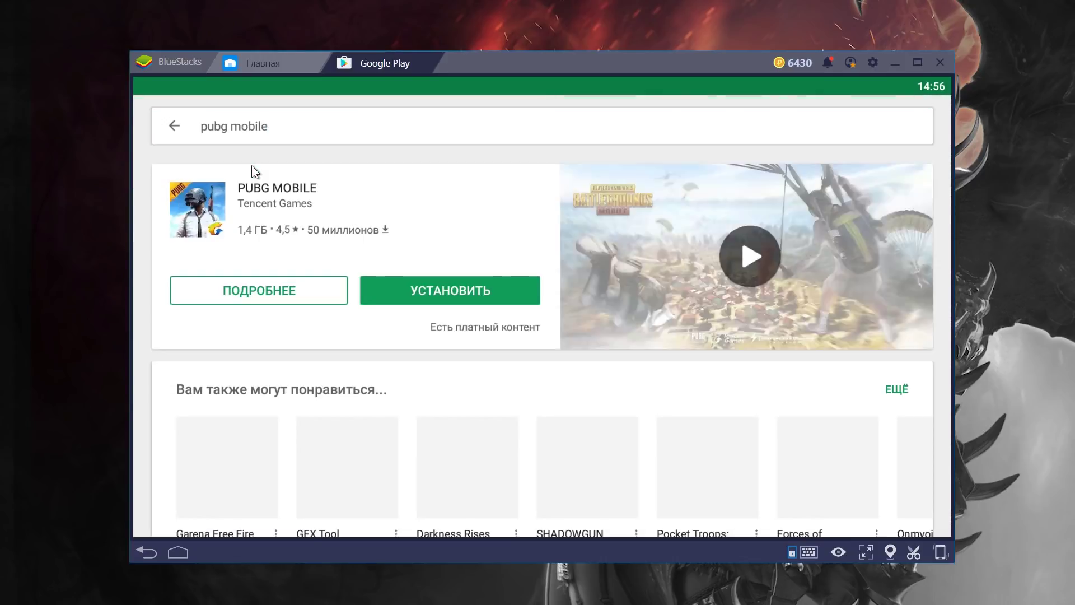
click(418, 291)
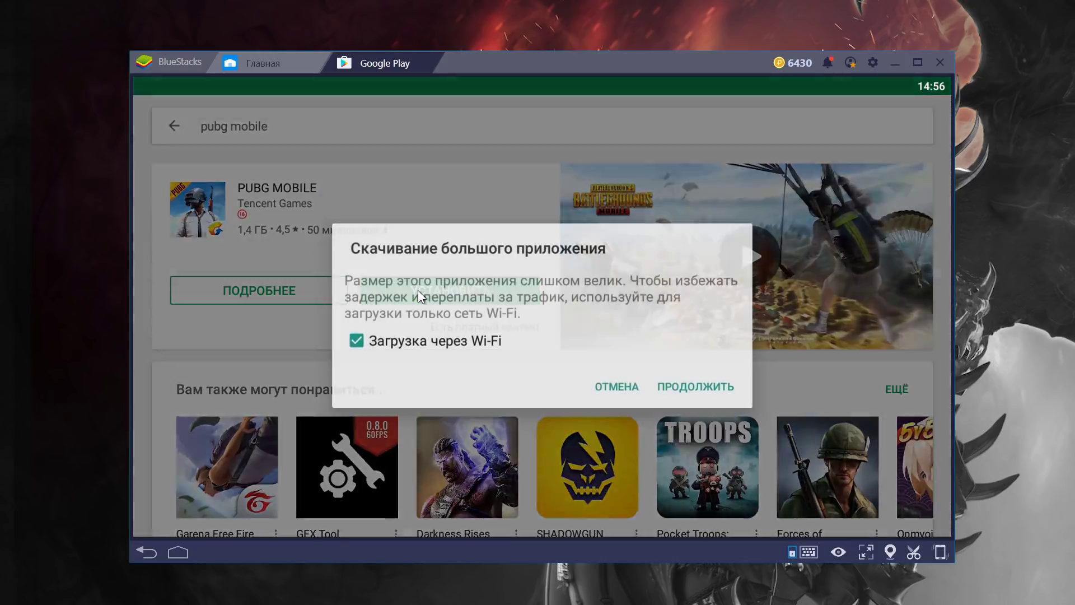
click(681, 385)
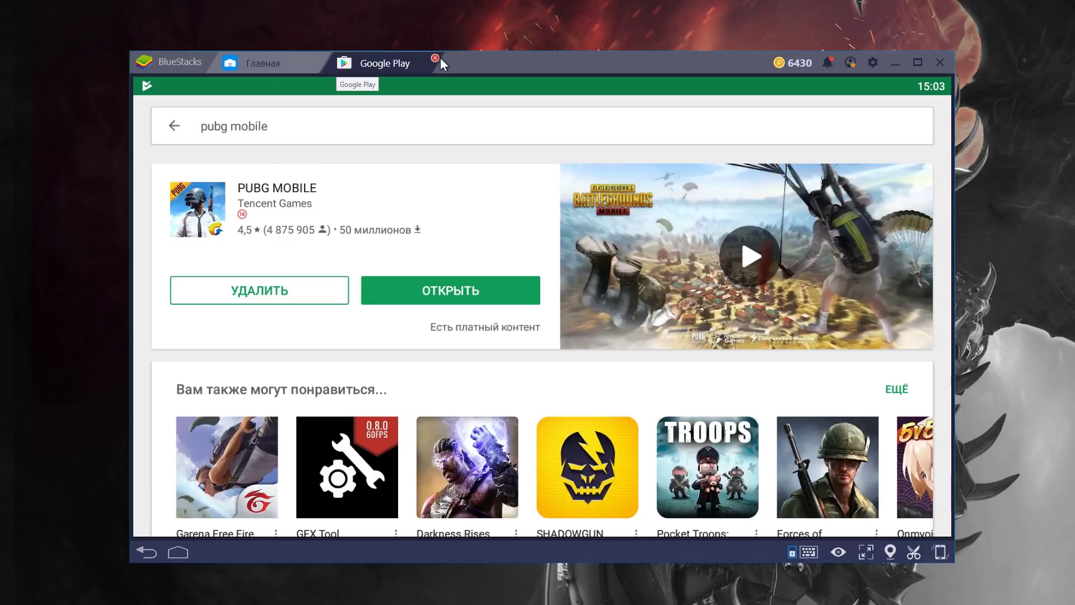
Close Google Play and enable the advanced graphics engine (beta) in the BlueStacks engine settings.
click(435, 58)
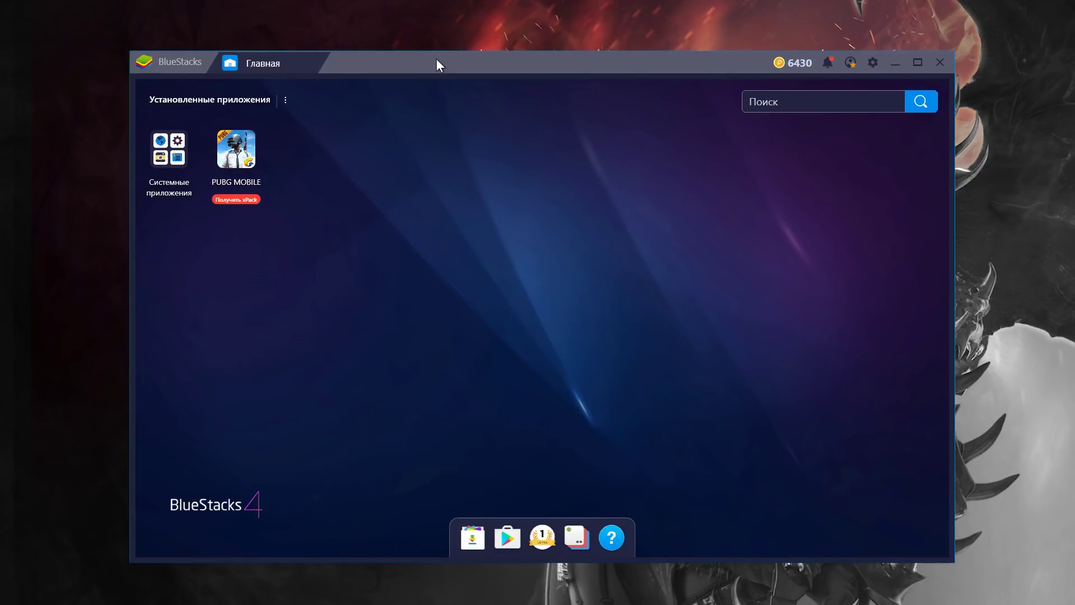
click(877, 67)
click(894, 79)
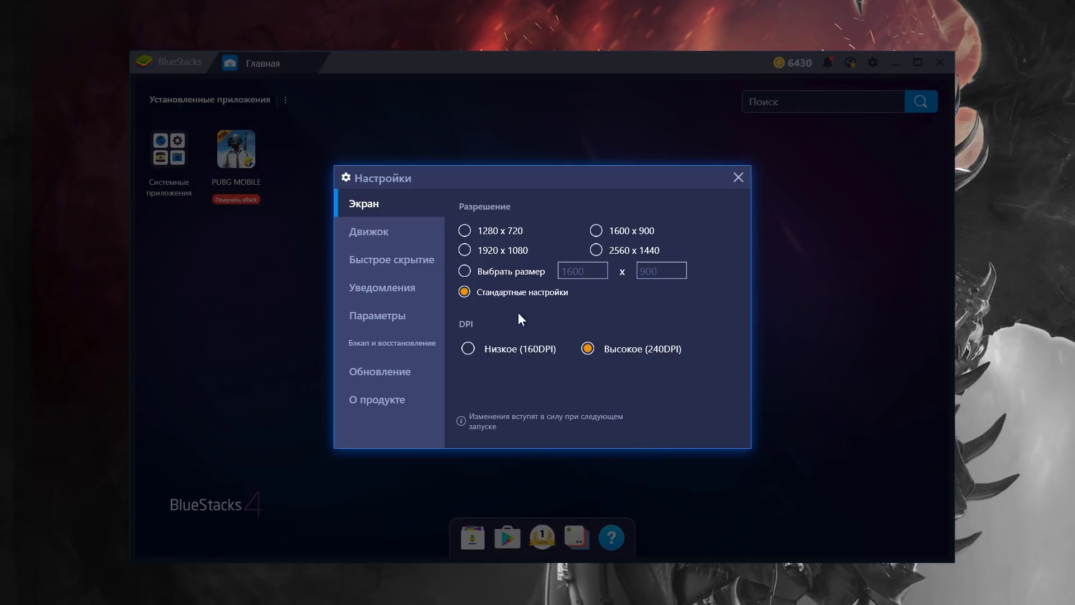
click(369, 230)
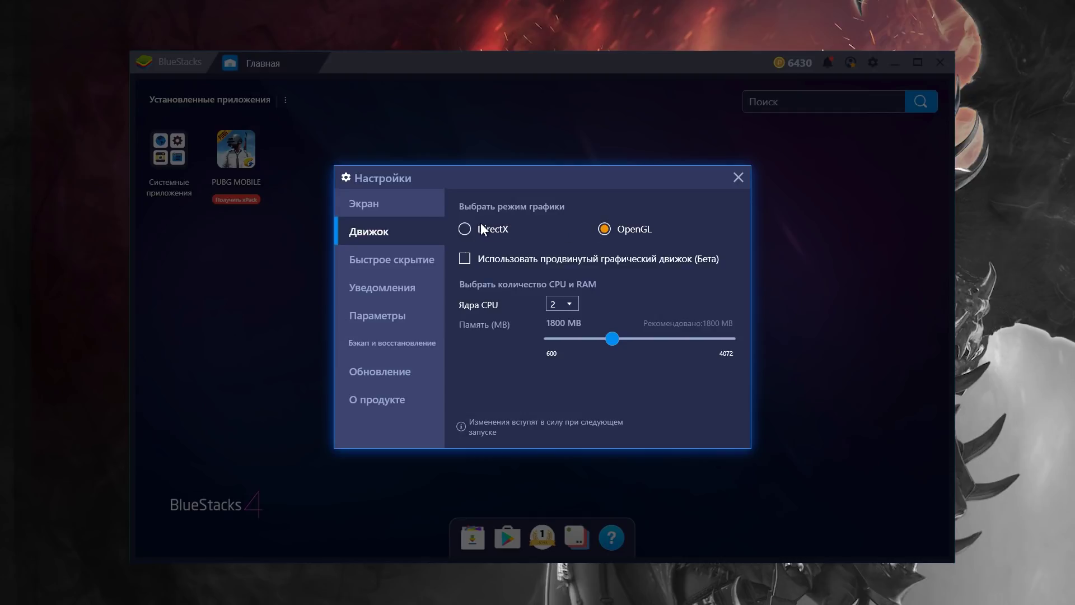
click(511, 262)
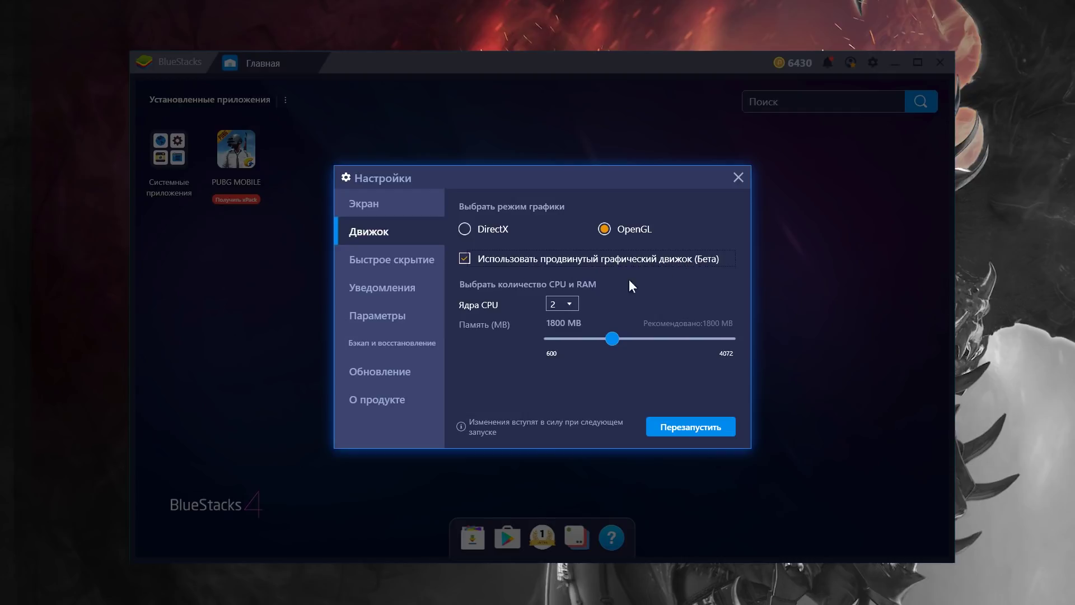
Allocate 4 CPU cores and 3224 MB of memory to the engine, with OpenGL as the graphics mode.
click(570, 303)
click(562, 366)
drag(620, 338, 690, 338)
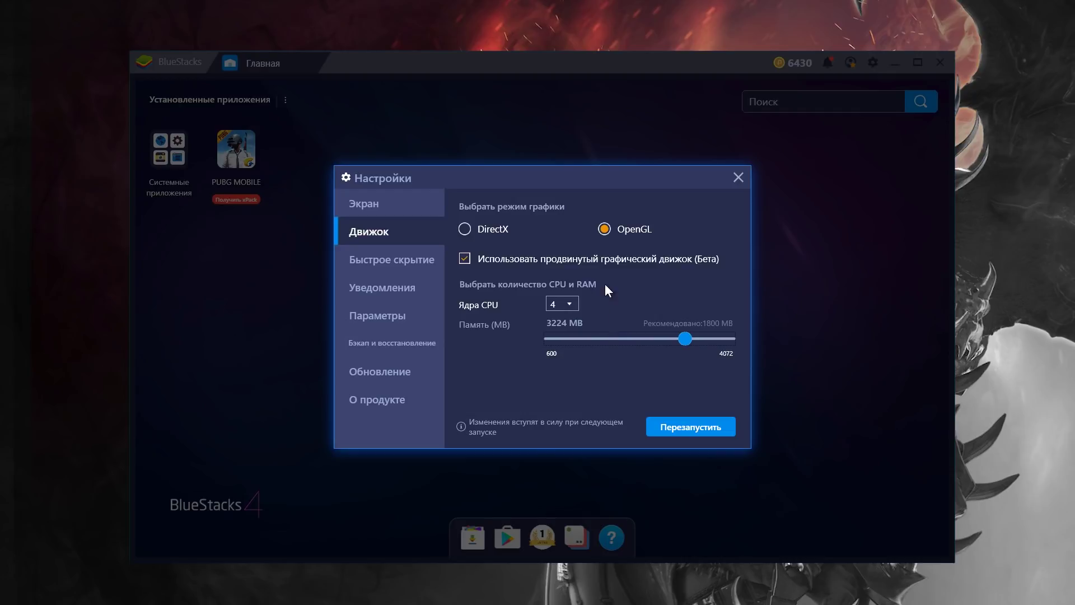
click(489, 227)
click(638, 230)
Look through the quick-hide, notification, preference, backup and restore, update and product information settings.
click(405, 251)
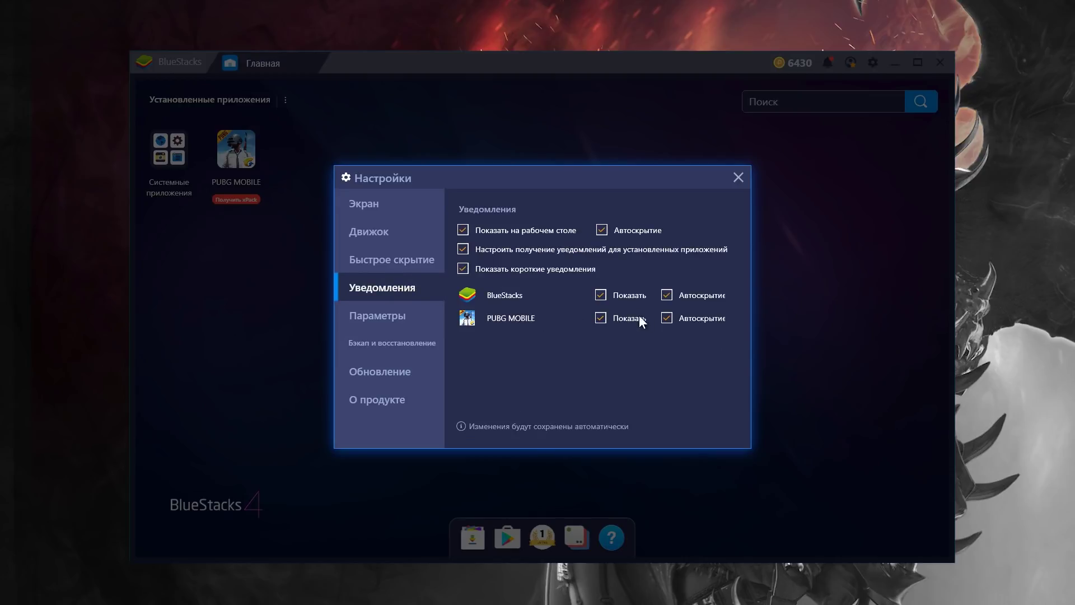
click(385, 316)
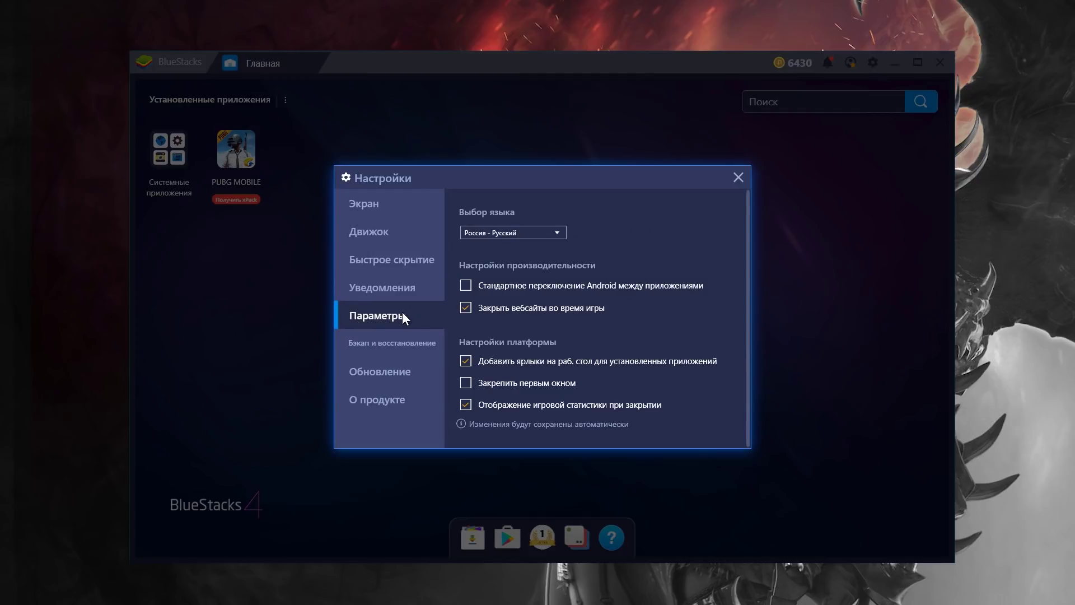
click(405, 350)
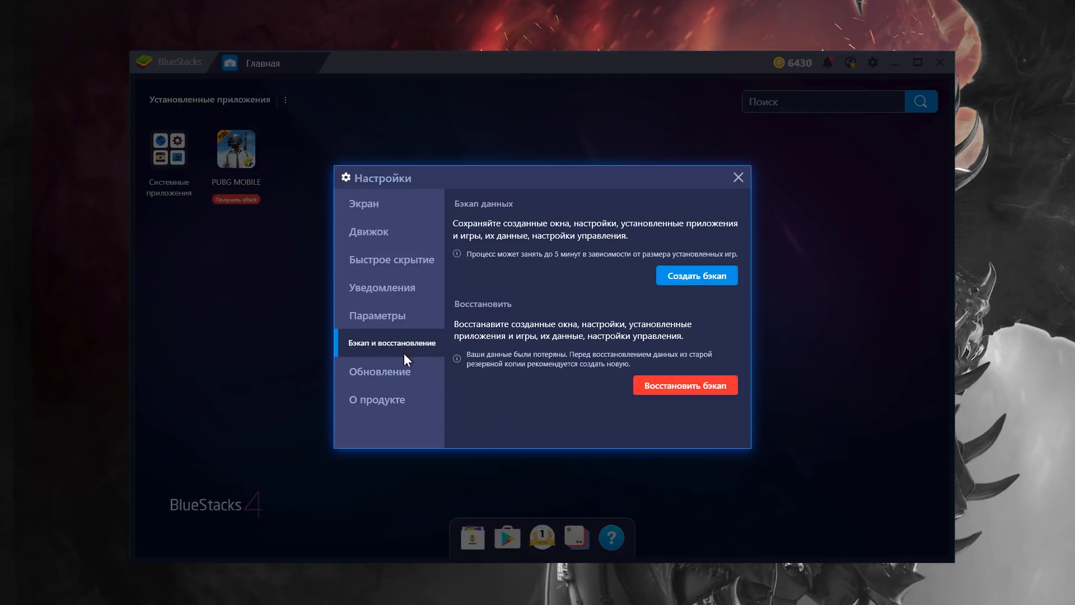
click(397, 374)
click(399, 397)
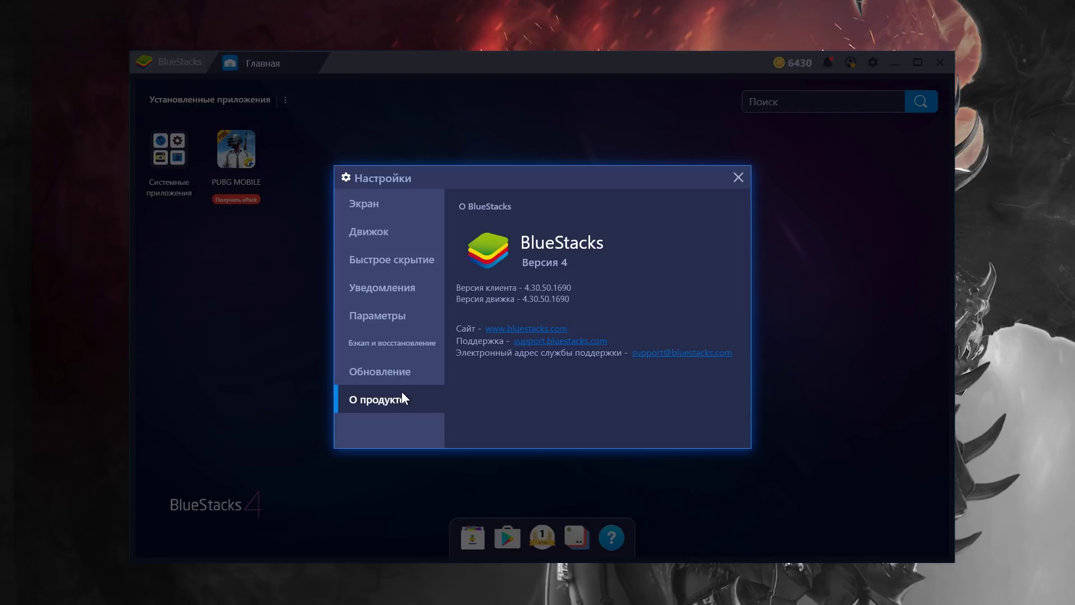
Return to the engine settings and restart BlueStacks to apply the changes.
click(385, 243)
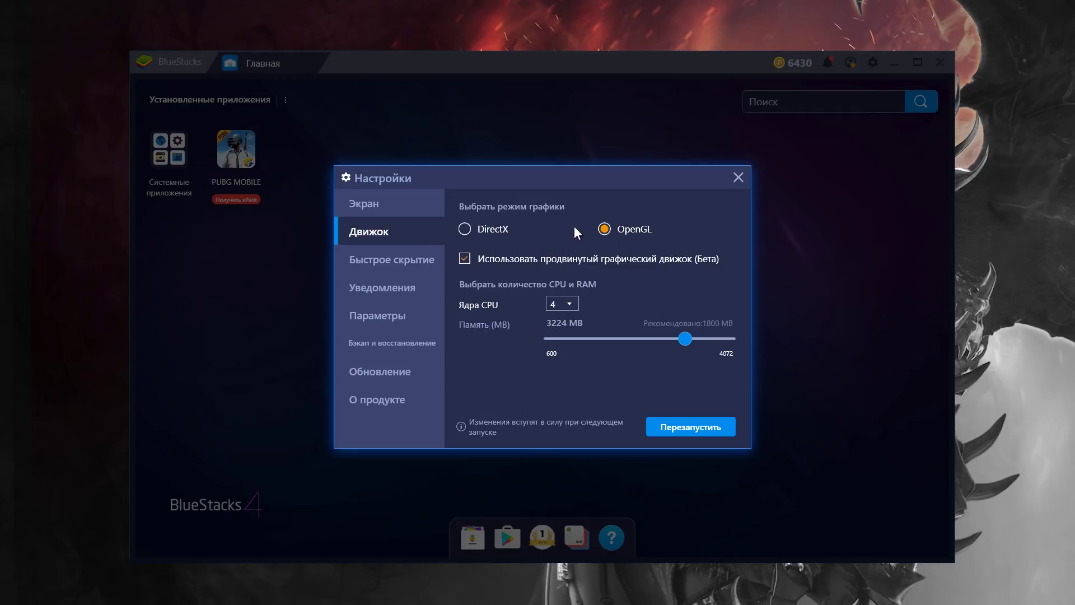
click(683, 425)
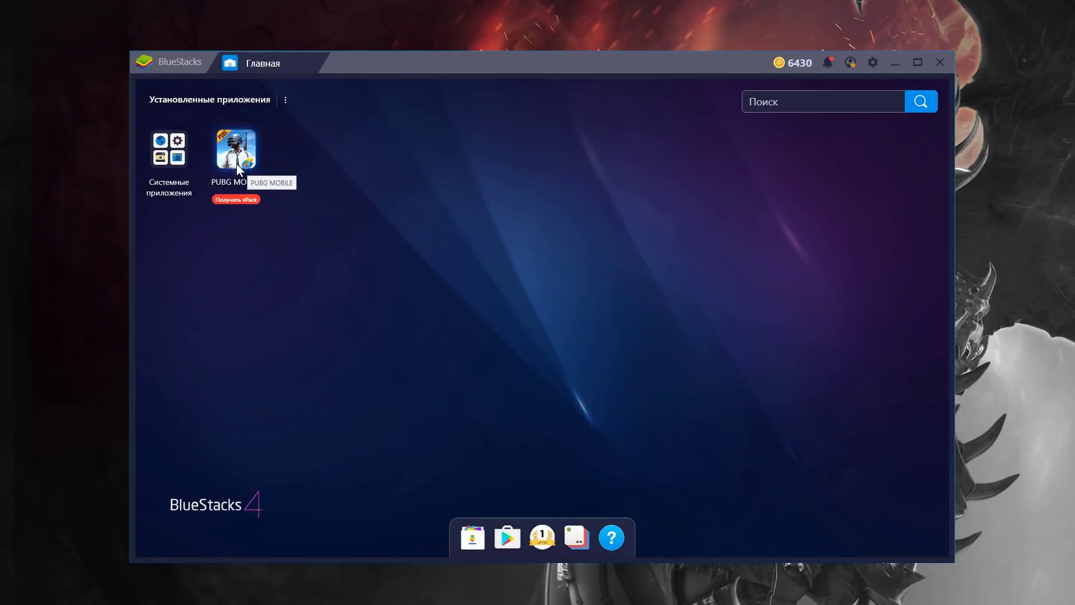
Download the xPack for PUBG MOBILE, browse its tutorial videos and close the xPack window.
mouse_move(253, 199)
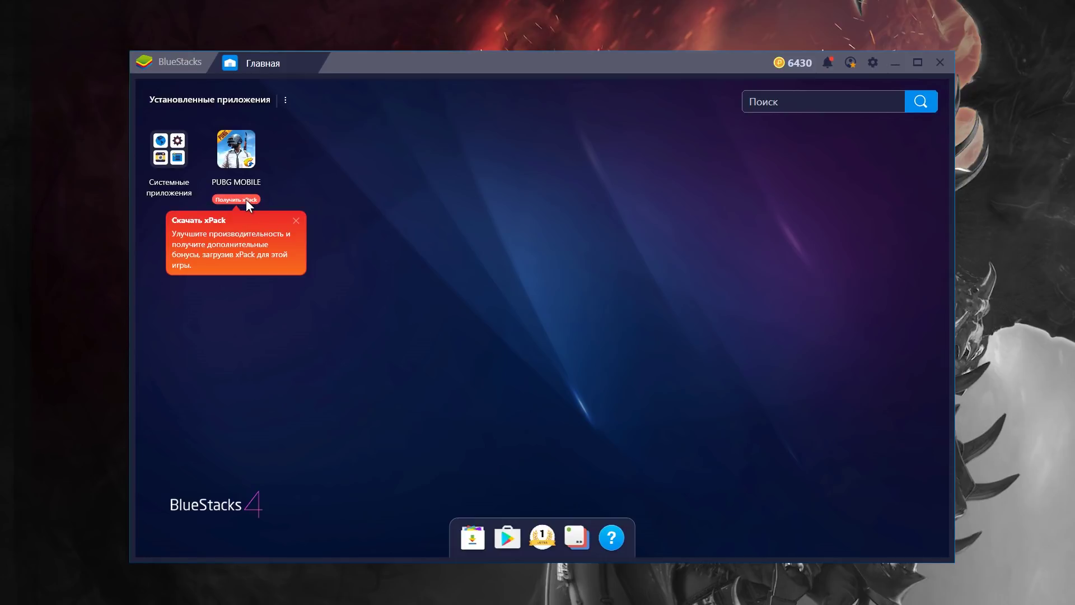
click(247, 200)
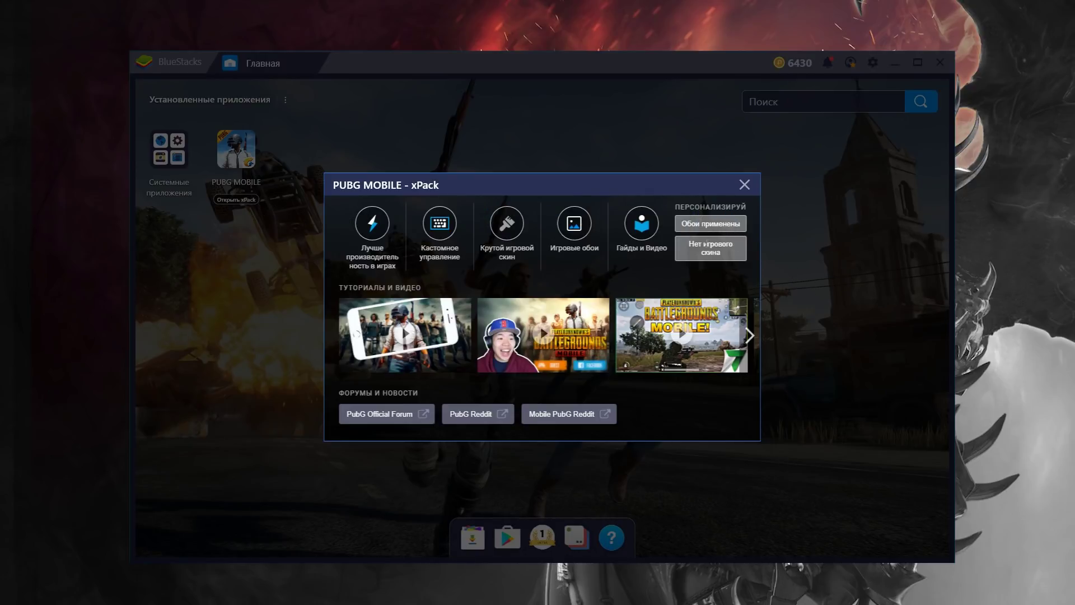
mouse_move(369, 231)
click(750, 336)
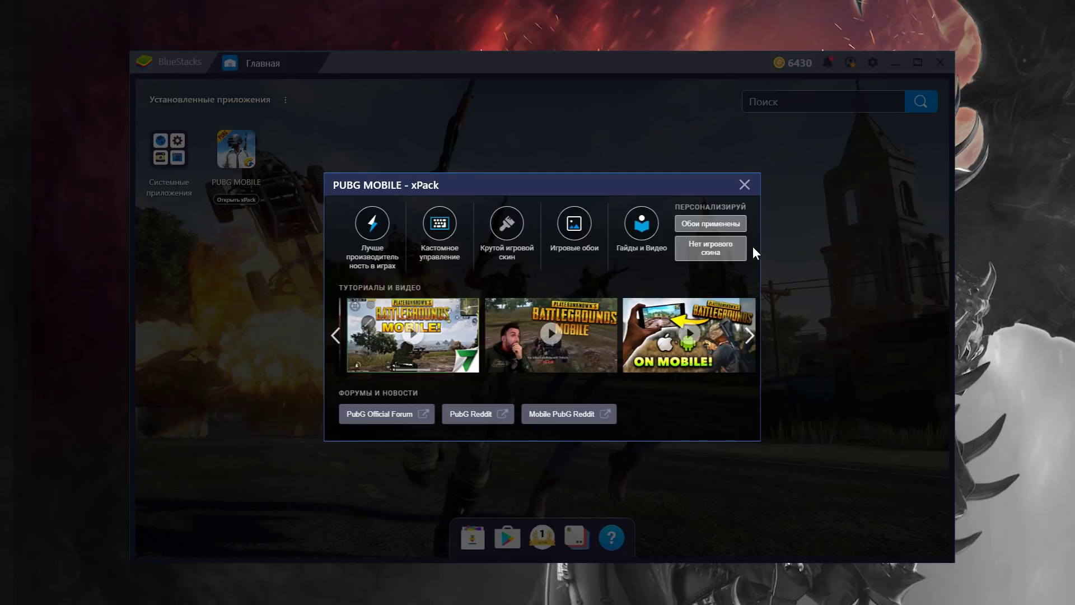
click(745, 184)
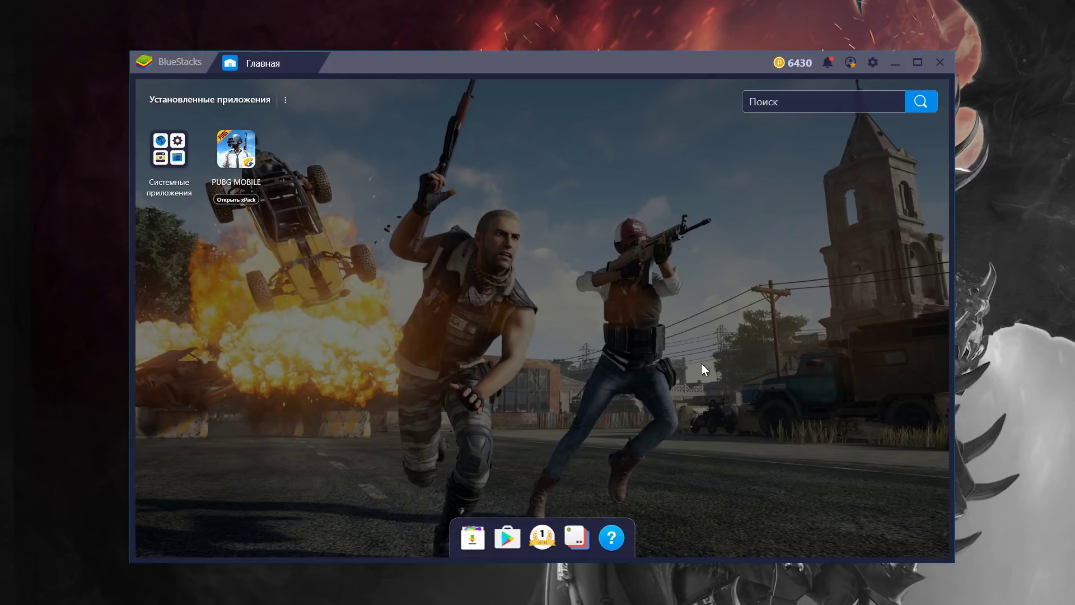
Restore the standard BlueStacks wallpaper and confirm the change.
click(878, 65)
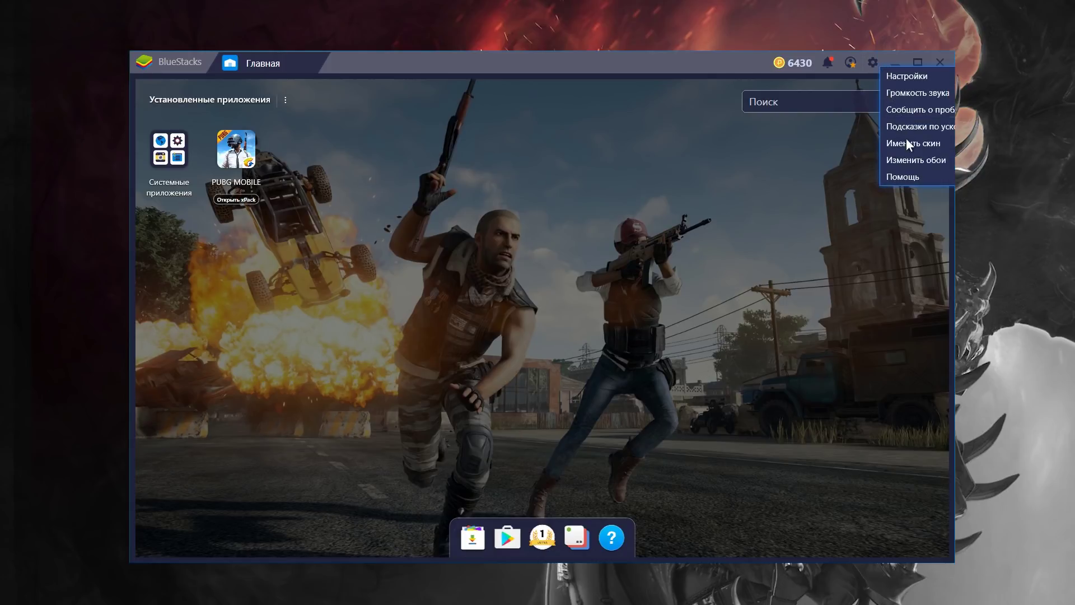
mouse_move(913, 162)
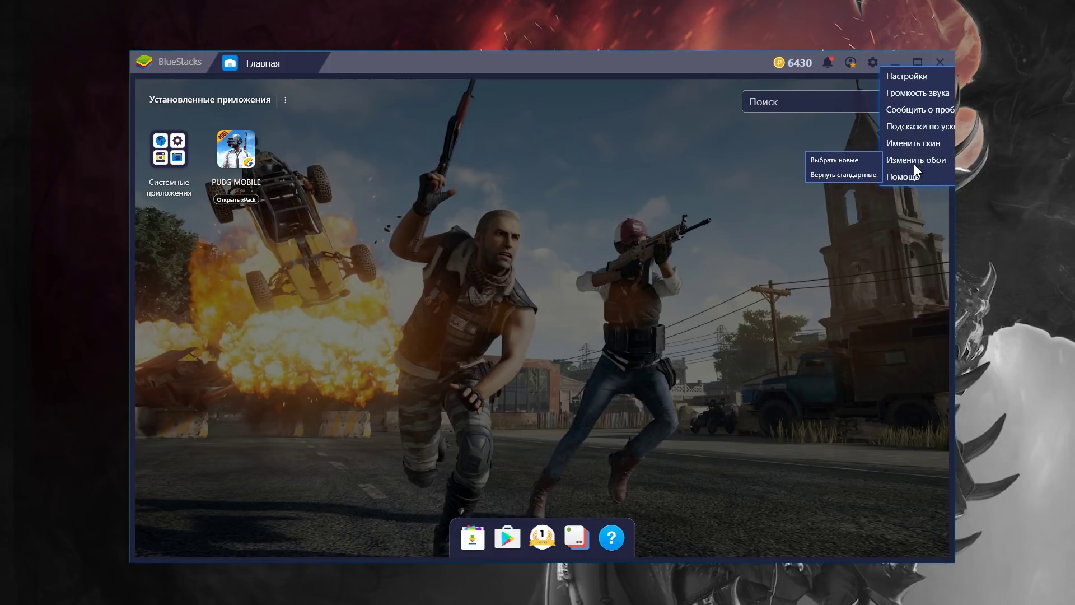
click(830, 180)
click(572, 331)
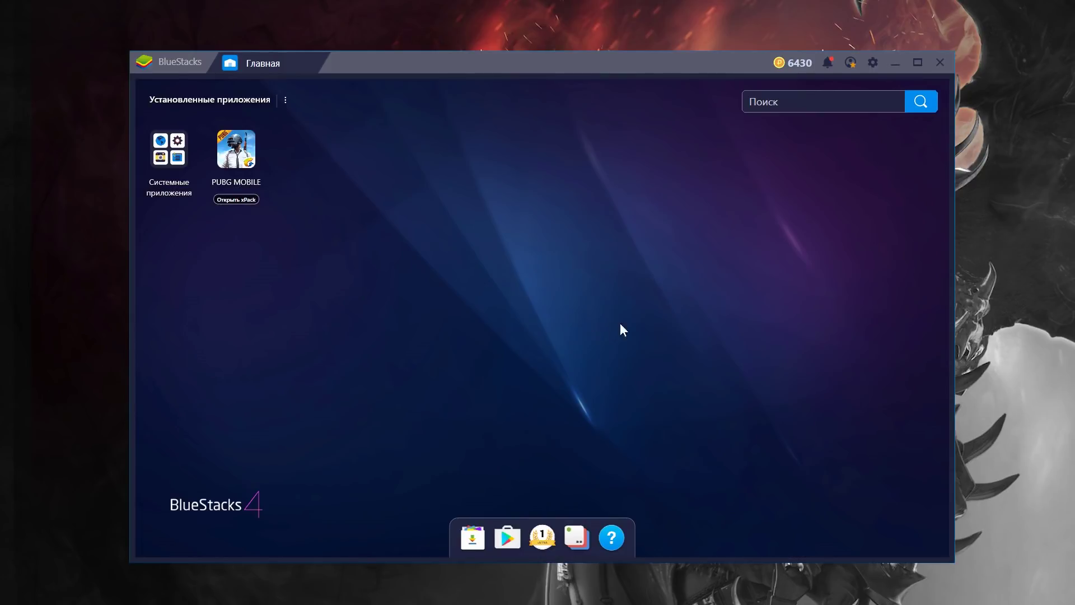
Show the available BlueStacks skins and go to the store to redeem Lineage 2 Revolution.
click(873, 60)
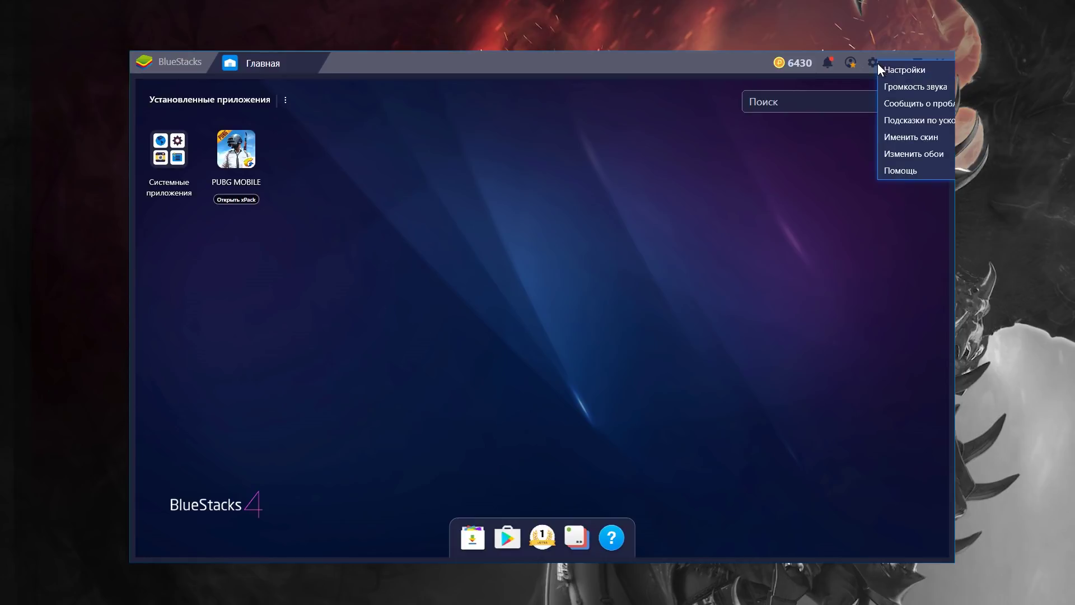
click(902, 142)
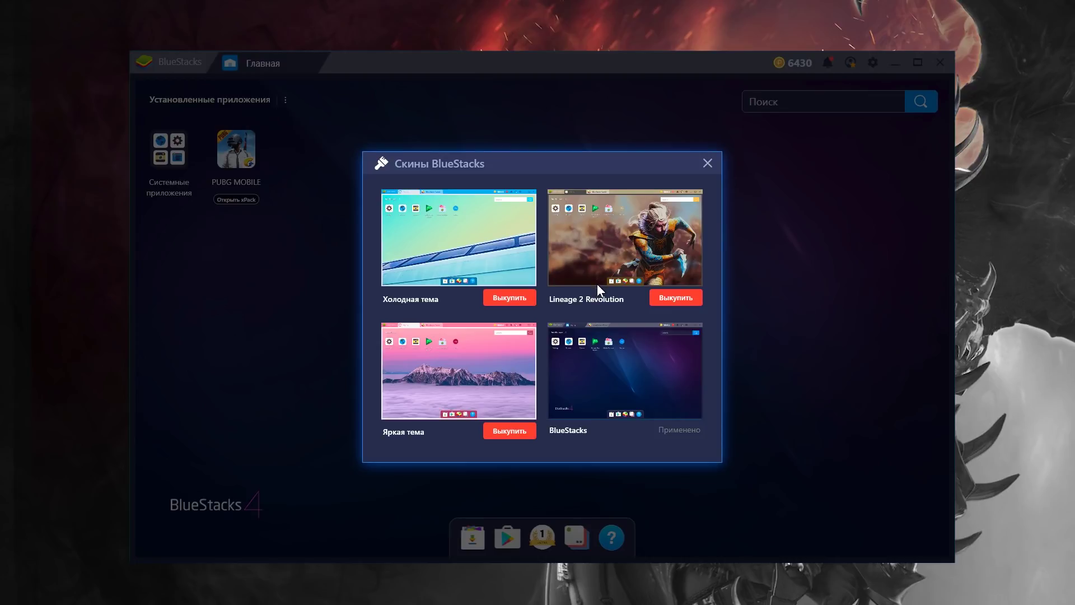
click(661, 298)
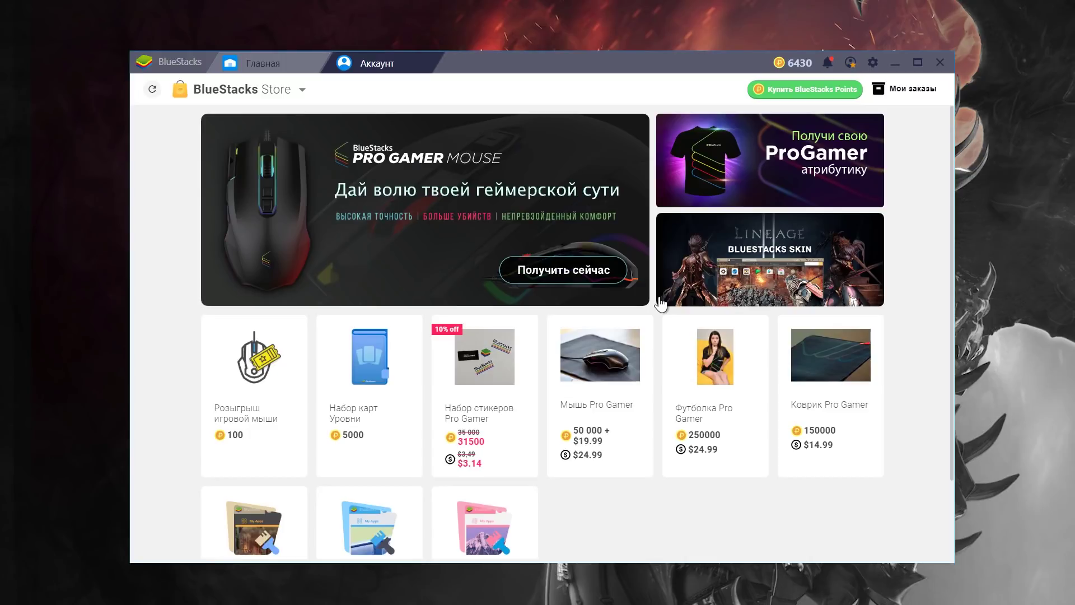
View the product details and preview image of the Lineage 2 Revolution skin in the store.
scroll(659, 299, down, 2)
mouse_move(235, 475)
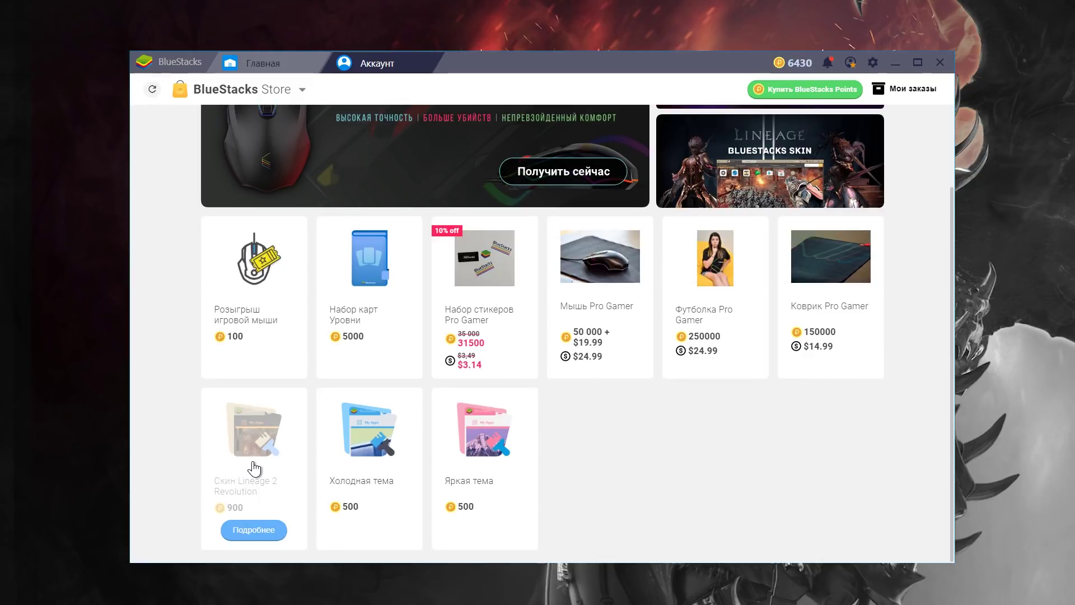
click(255, 468)
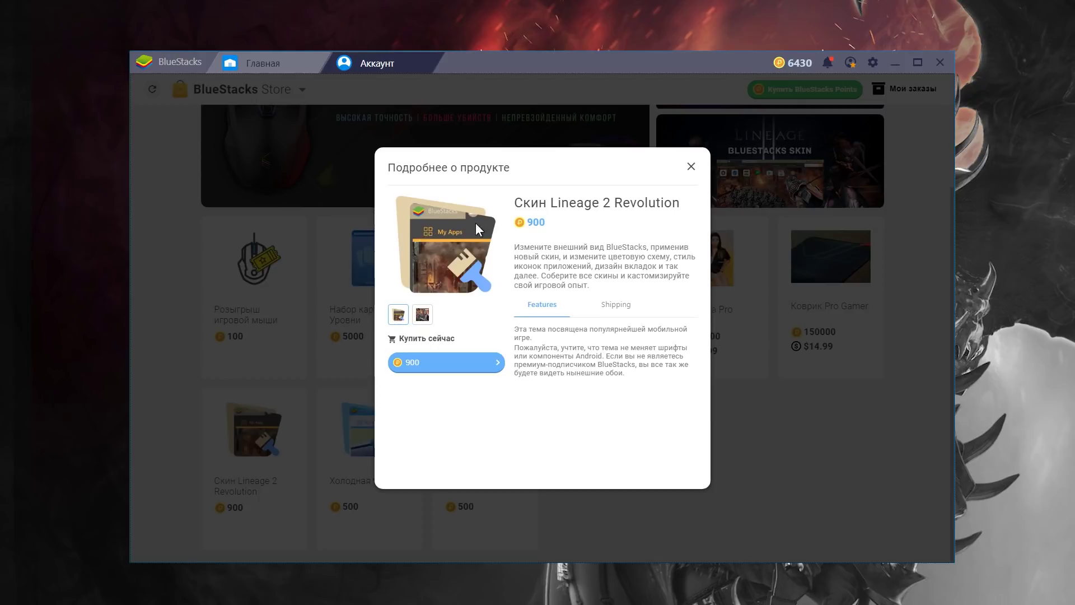
click(423, 317)
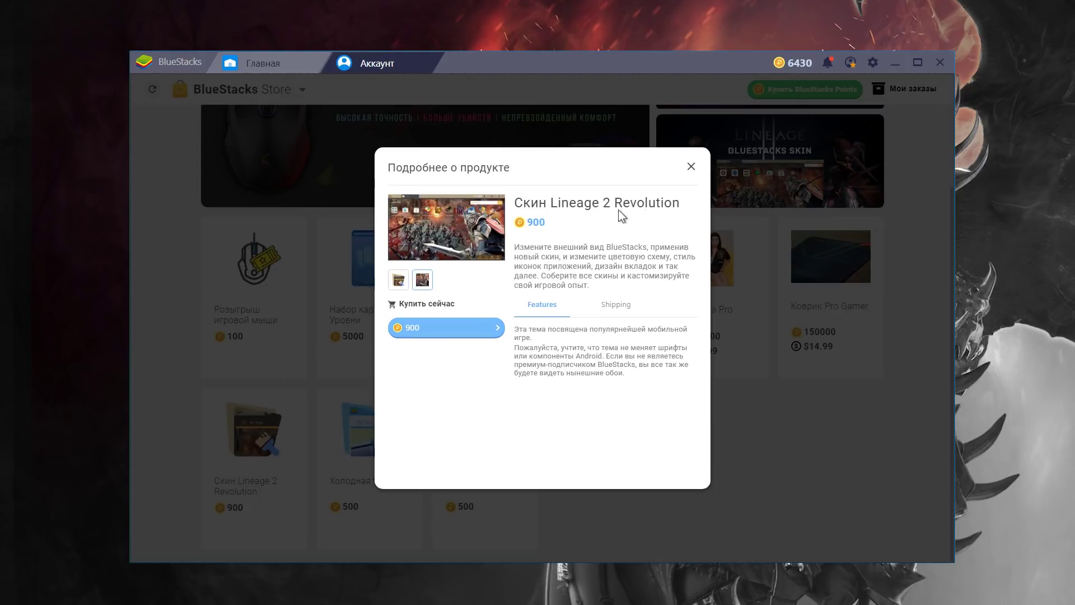
click(691, 167)
Preview the "Холодная тема" skin in the store and buy it for 500 points.
click(351, 451)
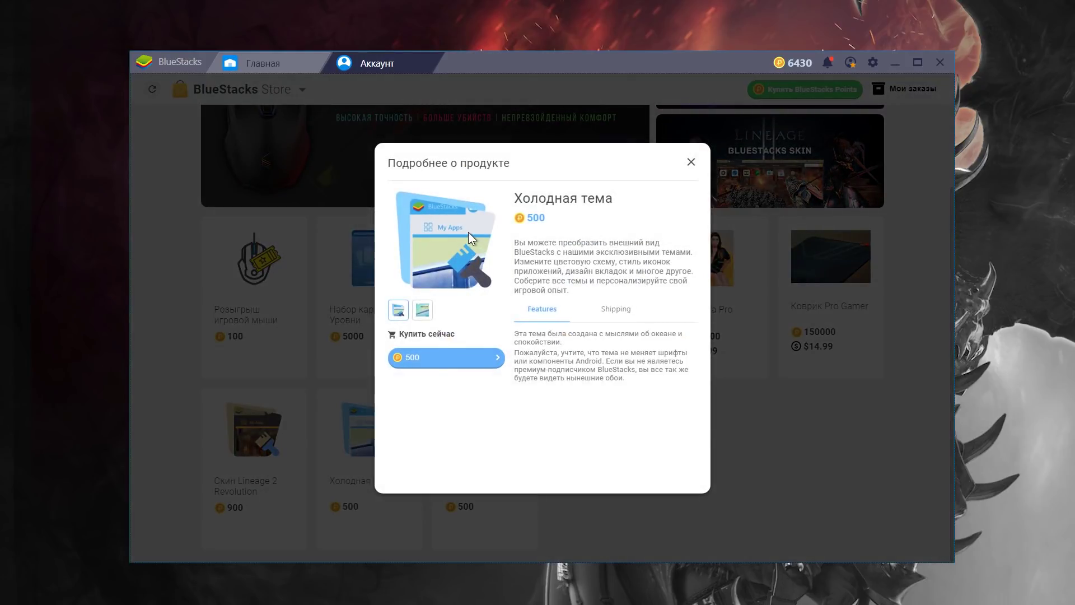
click(423, 310)
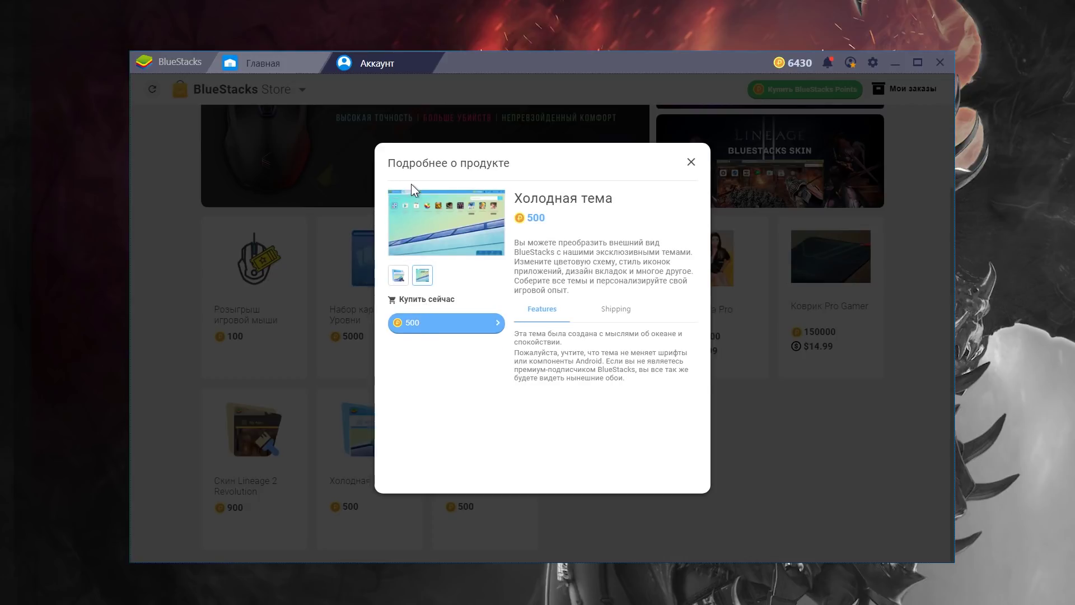
click(398, 276)
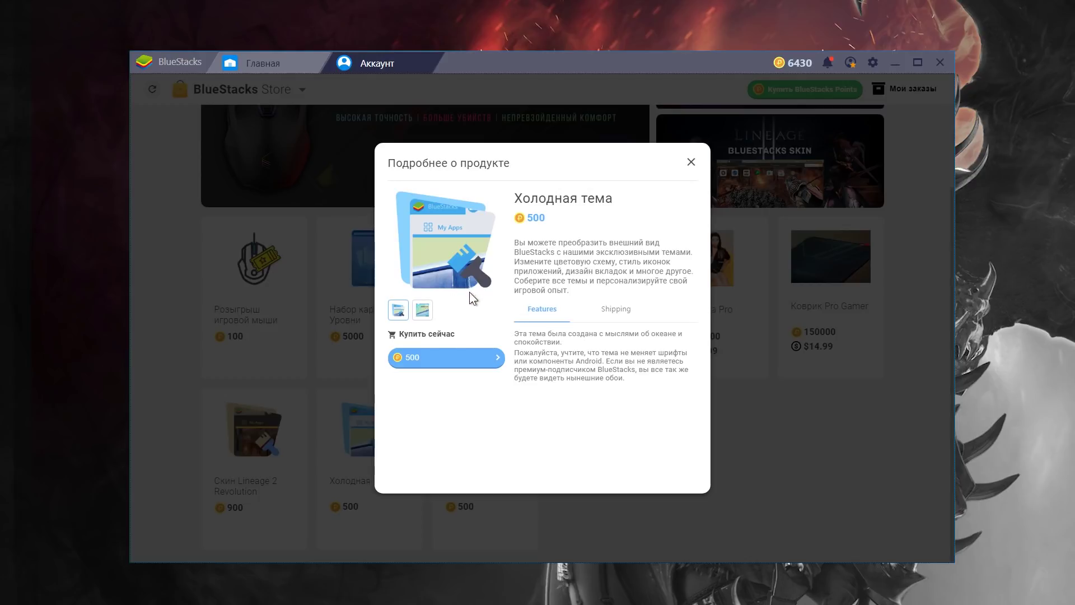
click(448, 357)
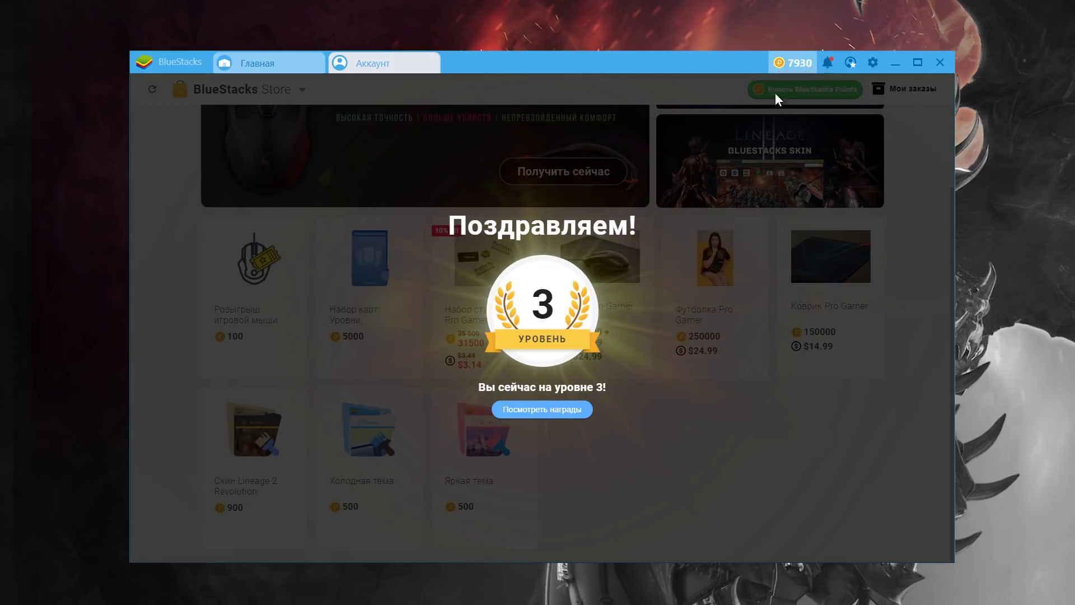
View the level 3 rewards, advance the profile to level 4 and continue to the pet selection.
click(533, 410)
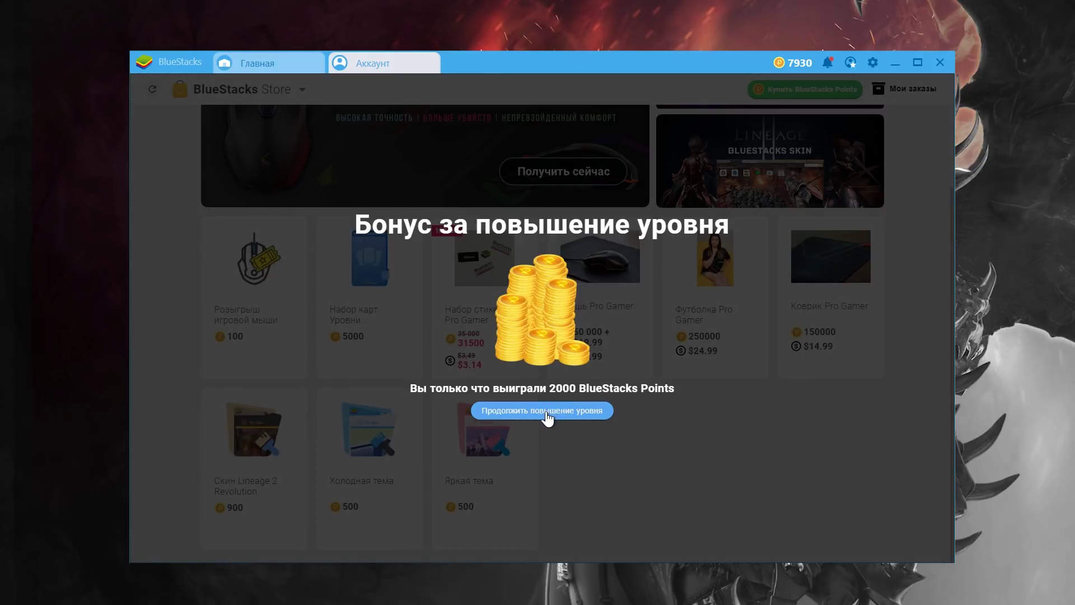
click(547, 414)
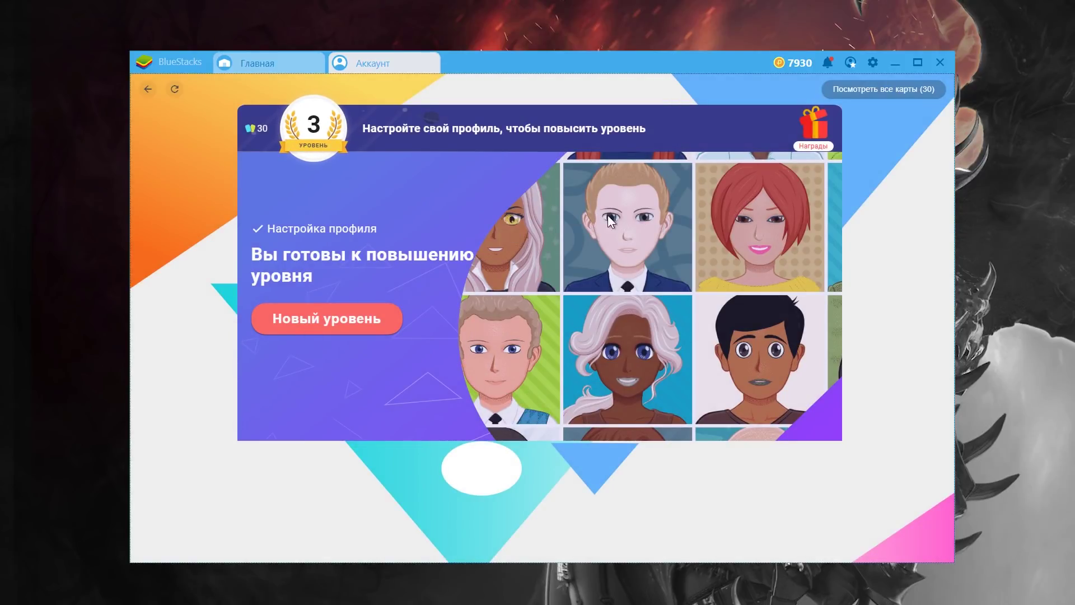
click(321, 317)
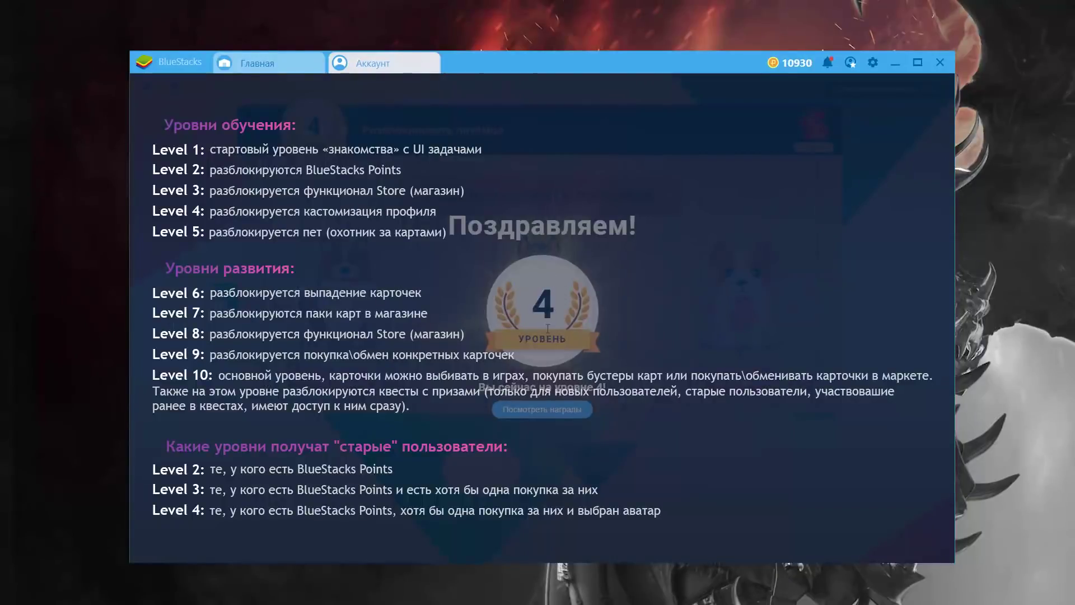
click(542, 410)
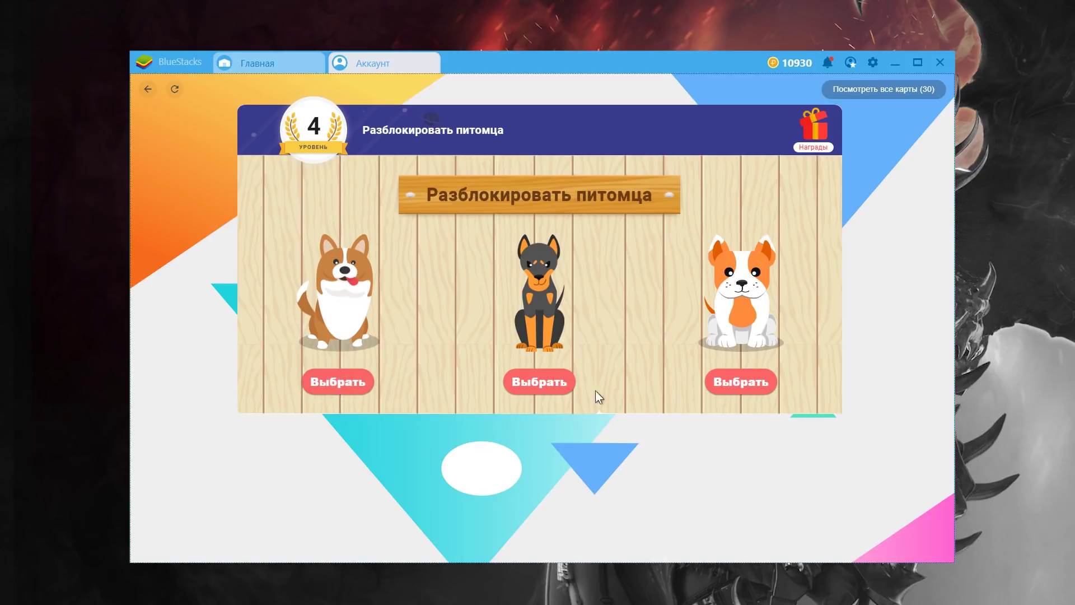
Choose the black and orange dog as the pet and name it "Цербер".
click(537, 392)
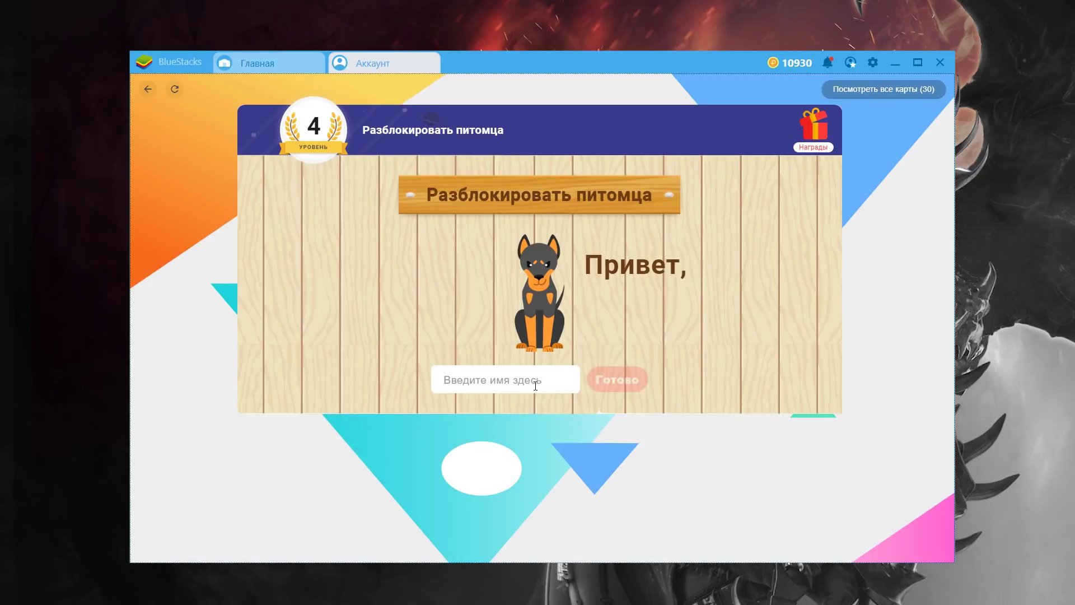
text(Цербе)
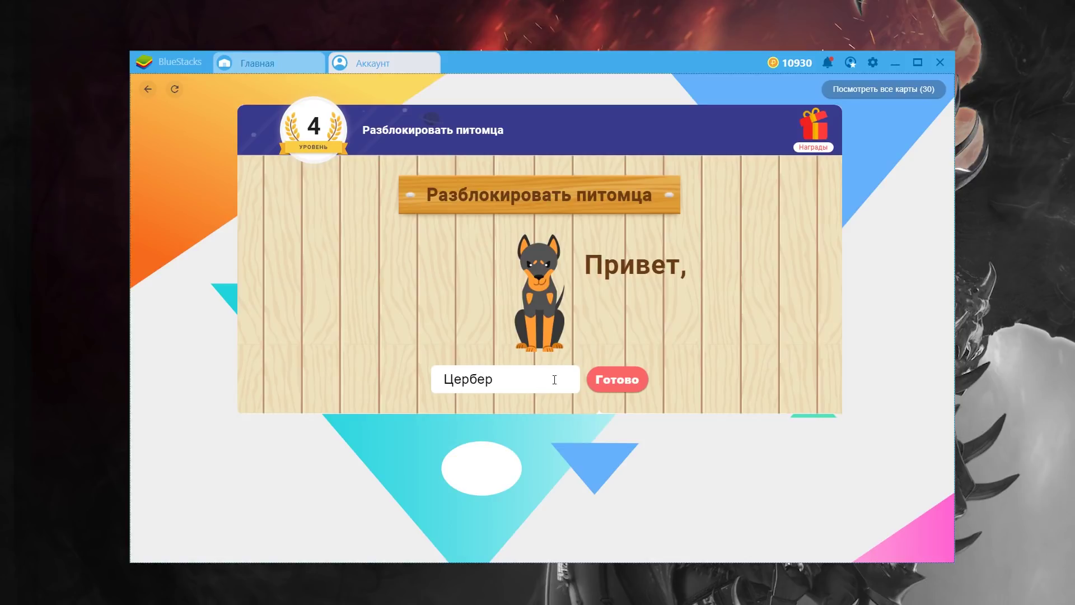
text(р)
click(616, 379)
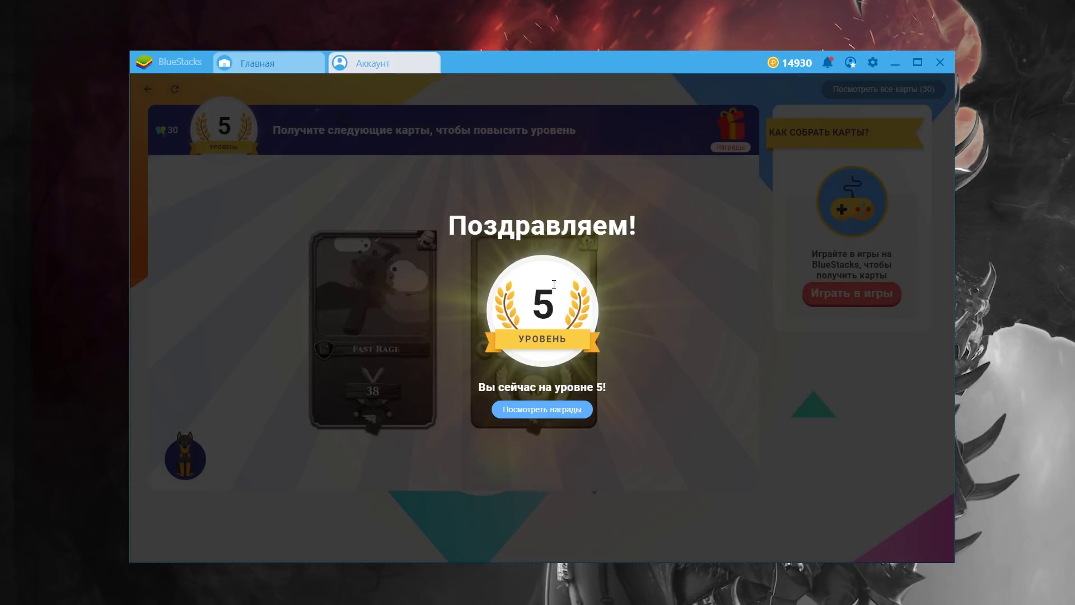
View the level 5 rewards, continue levelling up and preview the required Pig and Fast Rage cards.
click(542, 411)
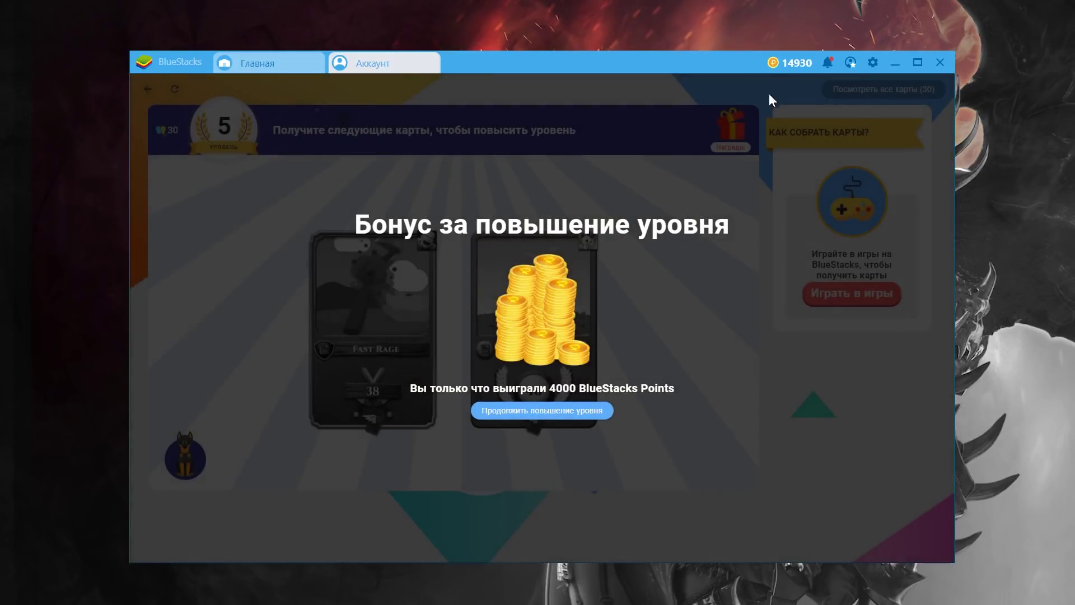
click(544, 412)
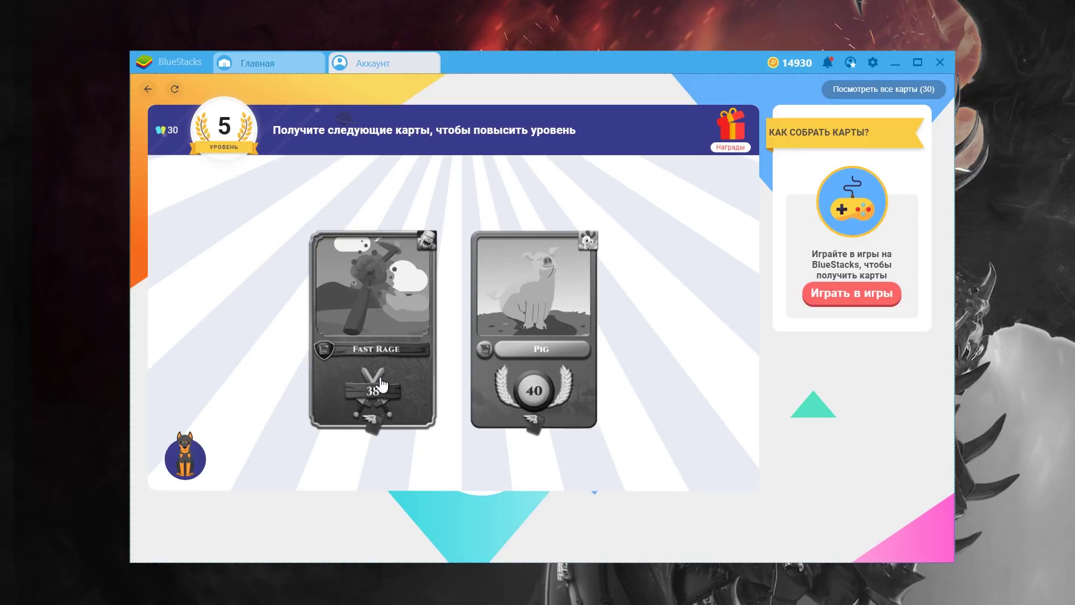
click(539, 374)
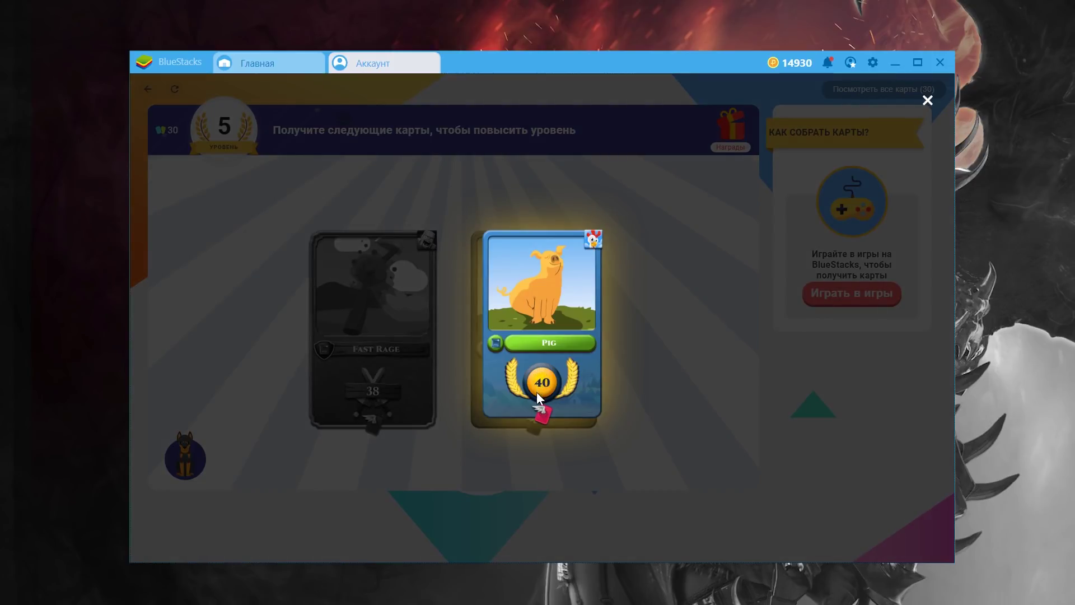
click(630, 296)
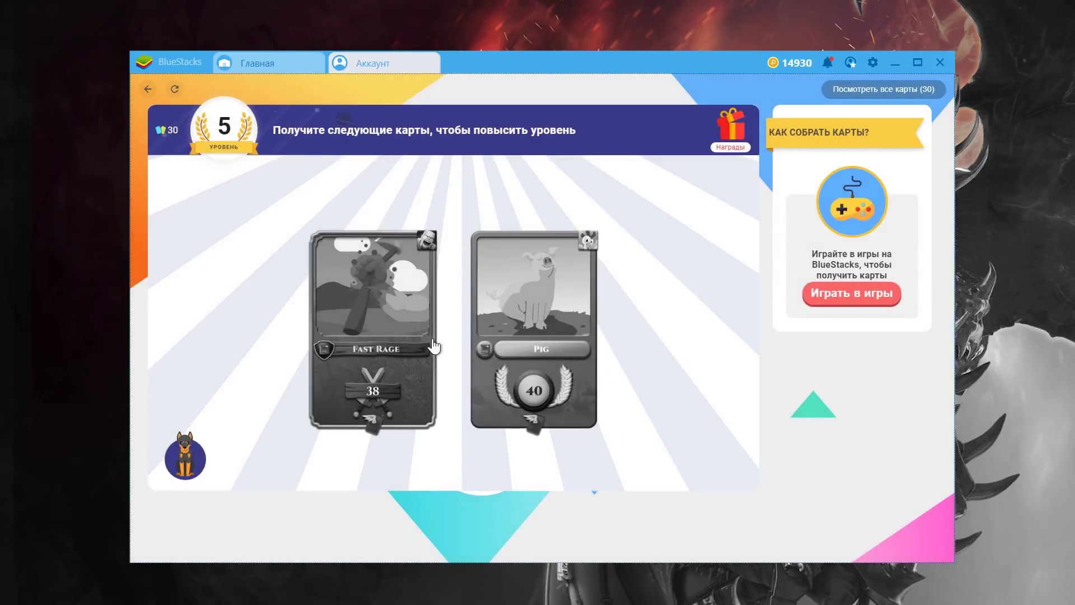
click(369, 355)
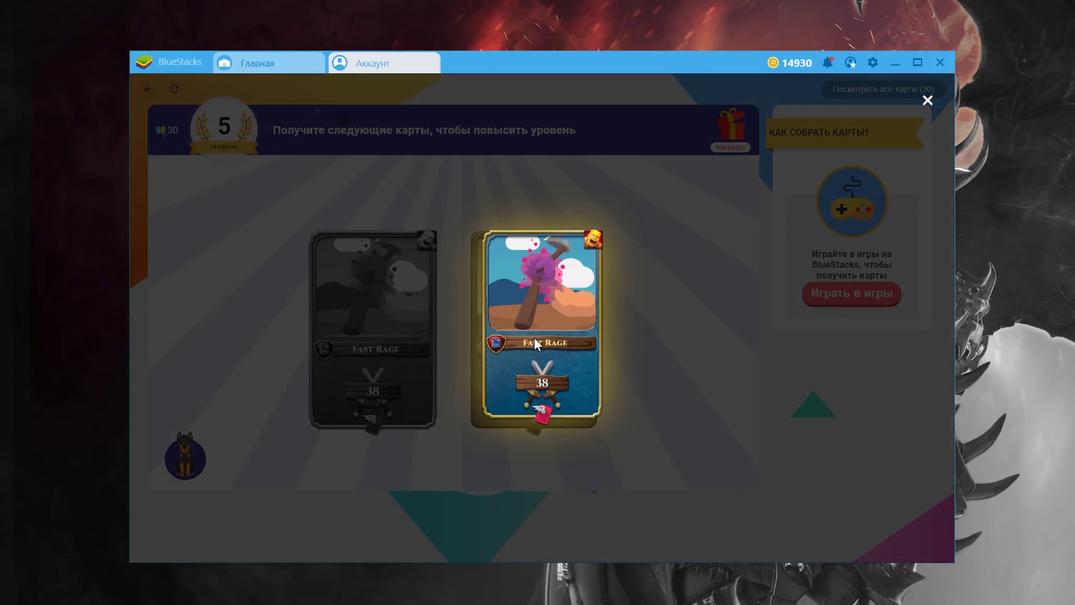
click(651, 306)
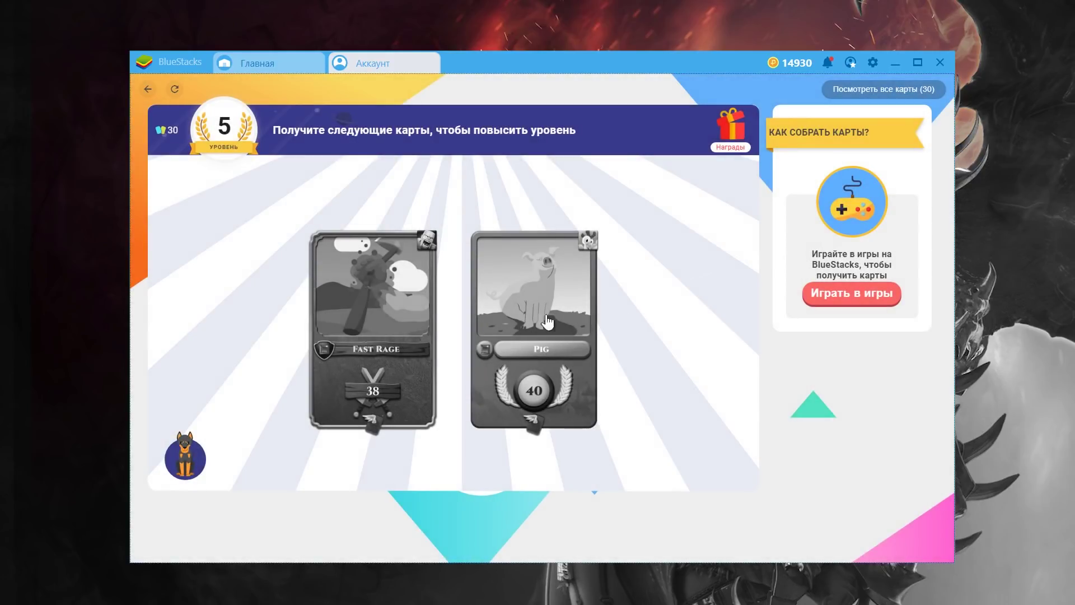
click(419, 242)
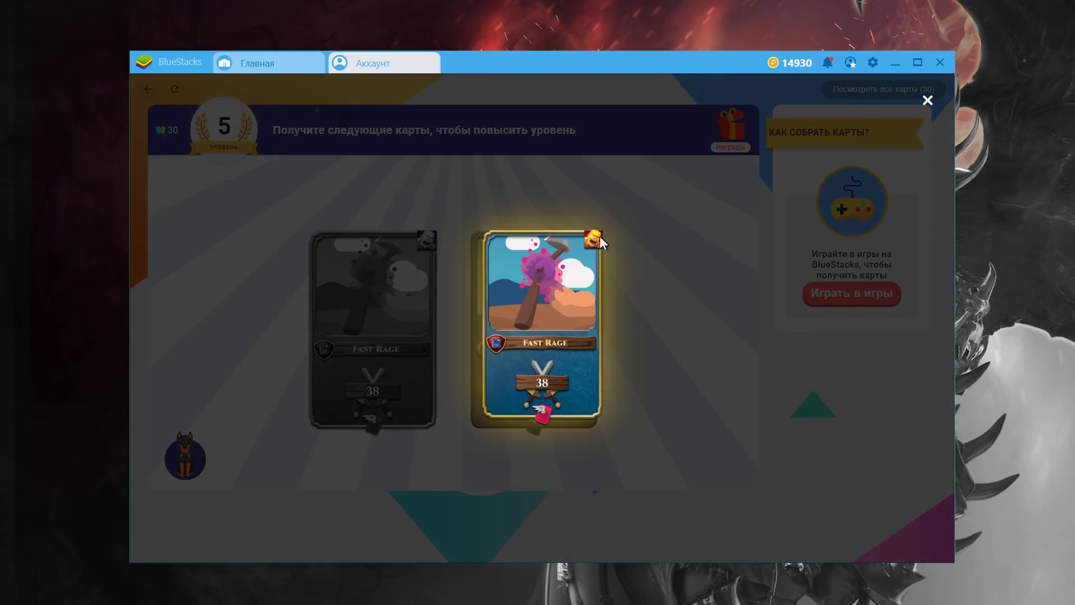
click(636, 249)
click(590, 240)
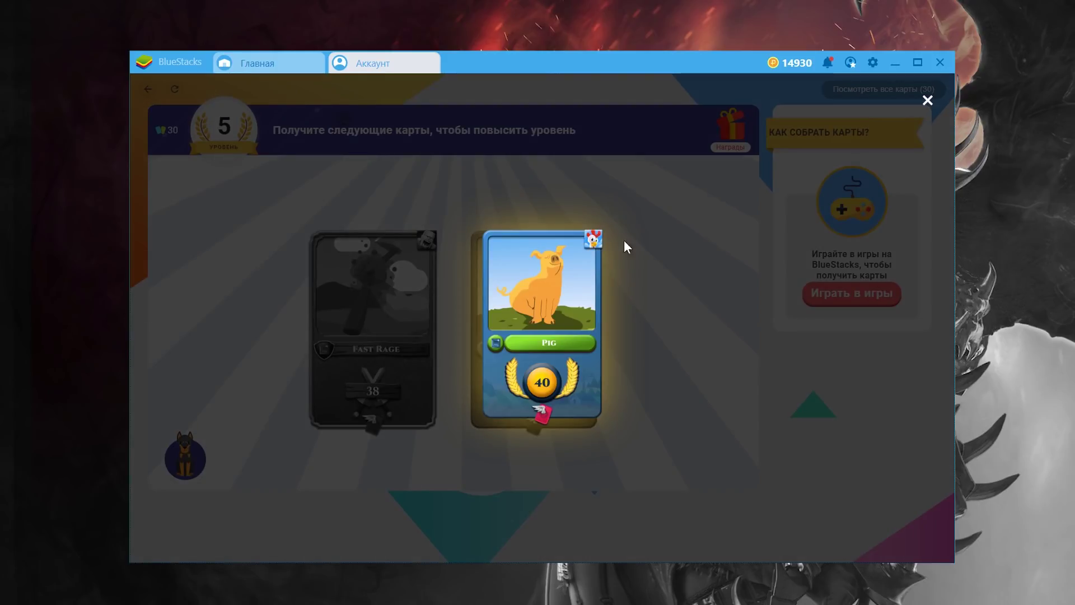
click(653, 244)
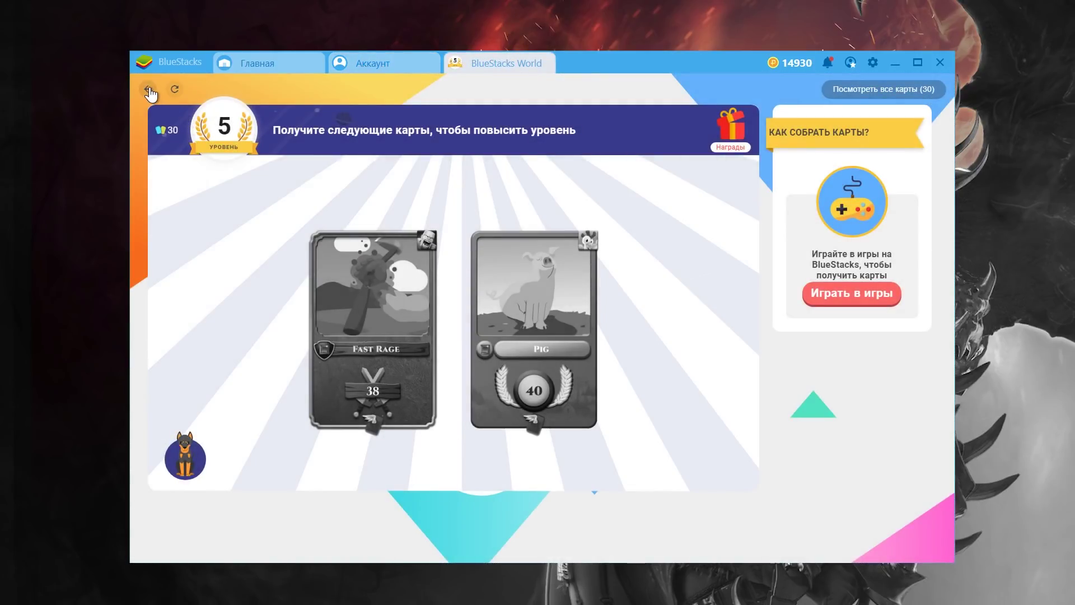
Open the BlueStacks Market from BlueStacks World and buy the Pig card for 28 points.
click(148, 90)
click(473, 379)
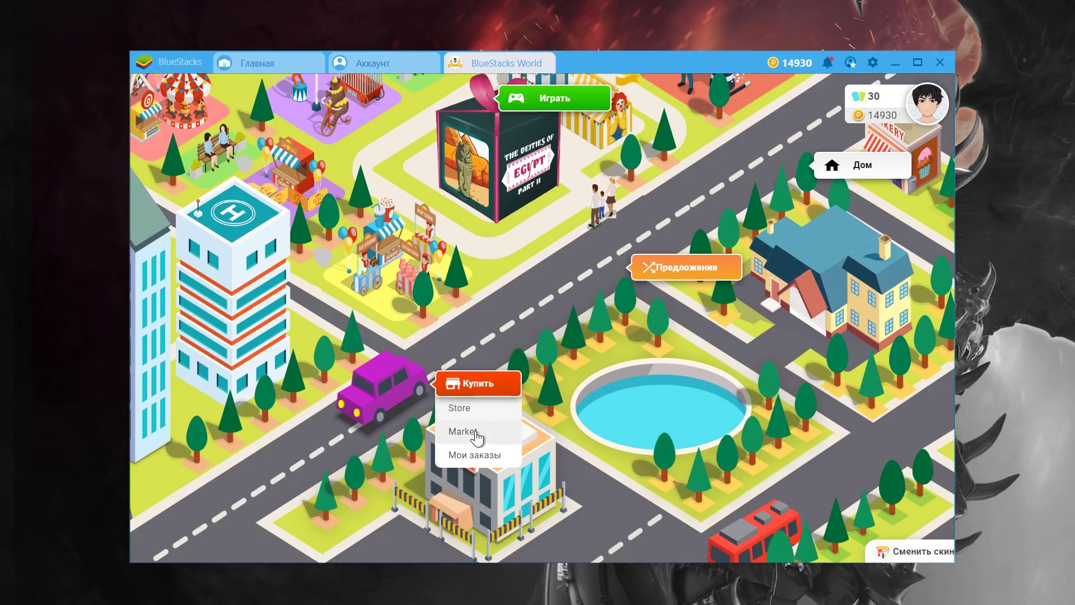
click(475, 431)
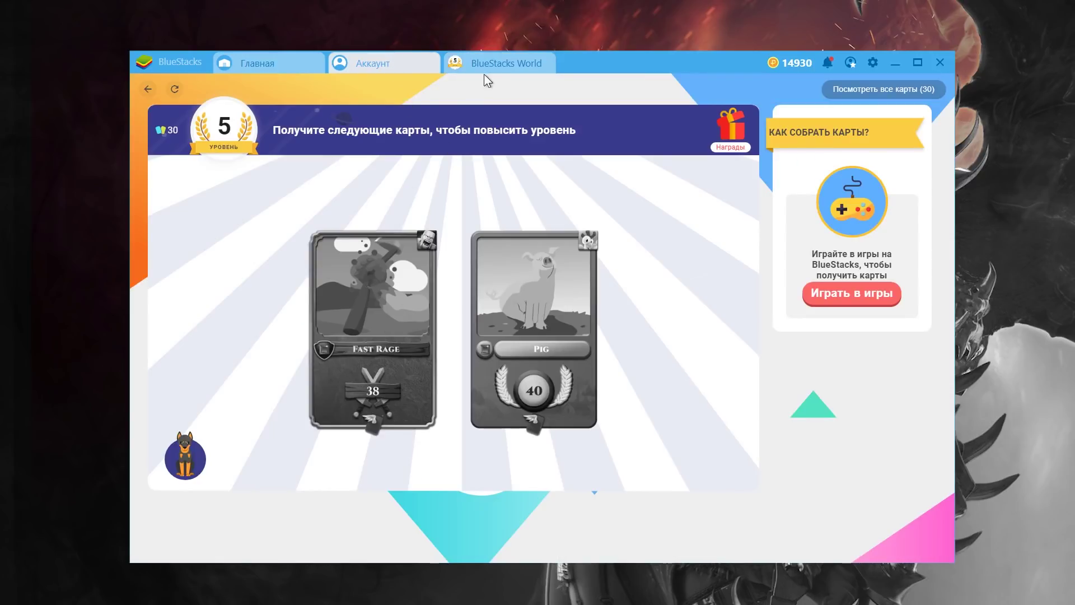
click(484, 74)
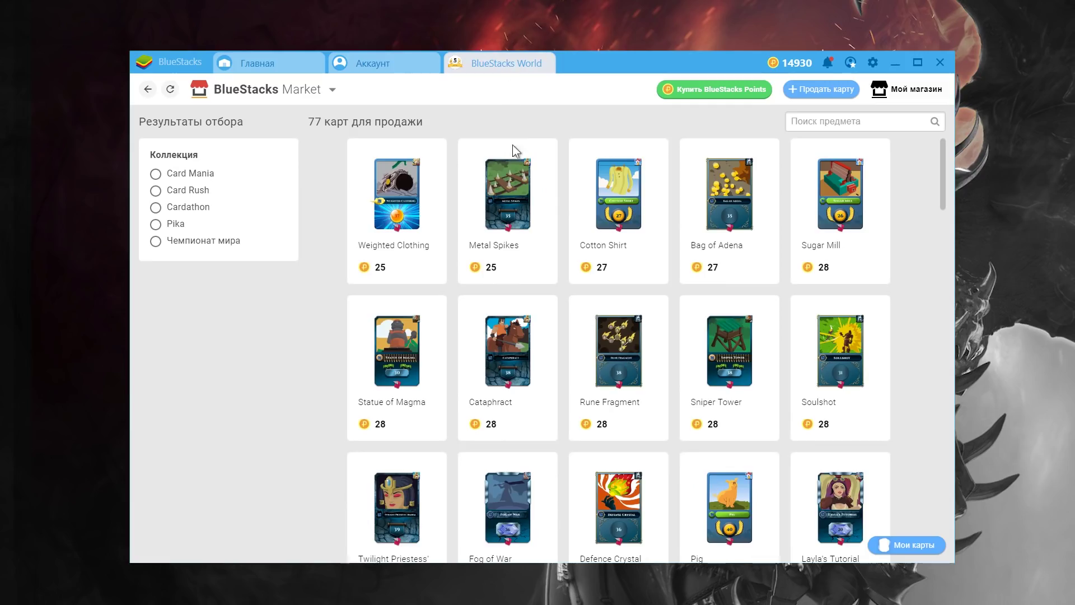
mouse_move(479, 341)
scroll(795, 433, down, 1)
click(722, 501)
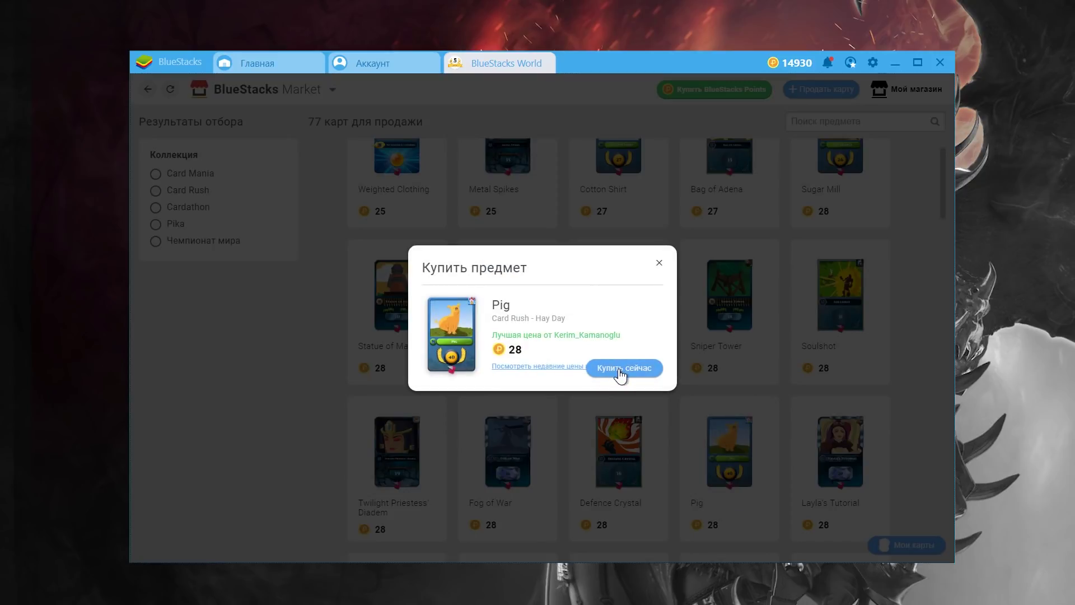
click(623, 371)
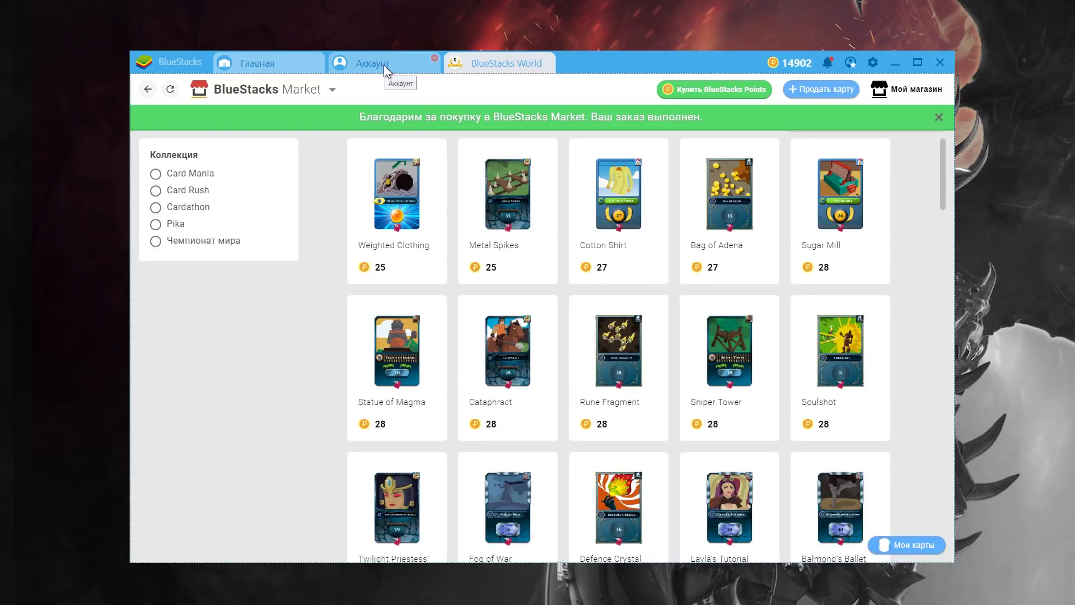
Find the Fast Rage card in the Market and buy it for 30 points.
click(384, 65)
click(501, 56)
scroll(554, 378, down, 5)
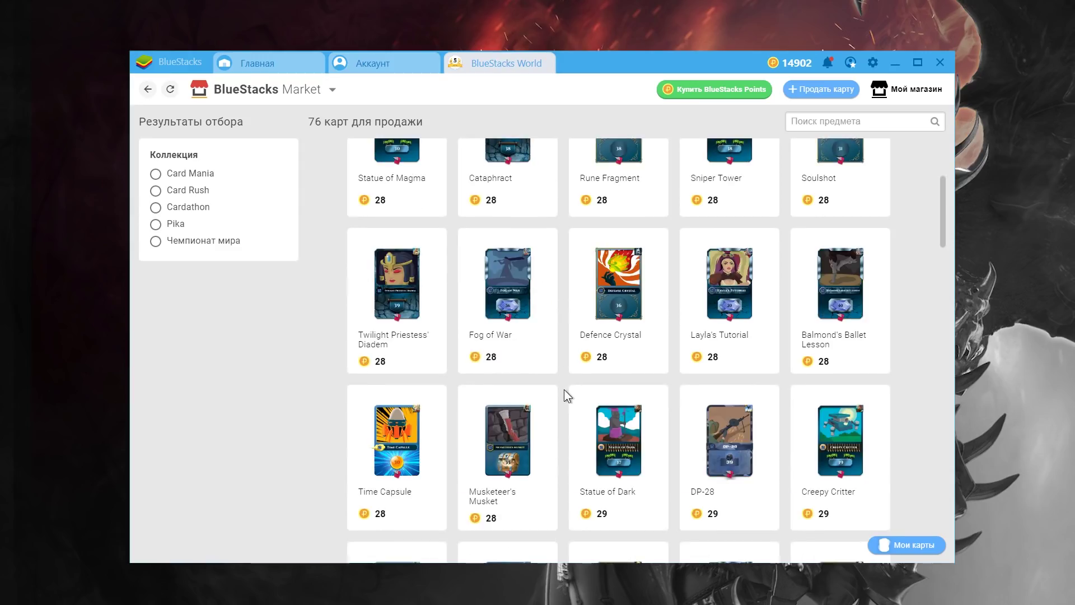
scroll(563, 389, down, 8)
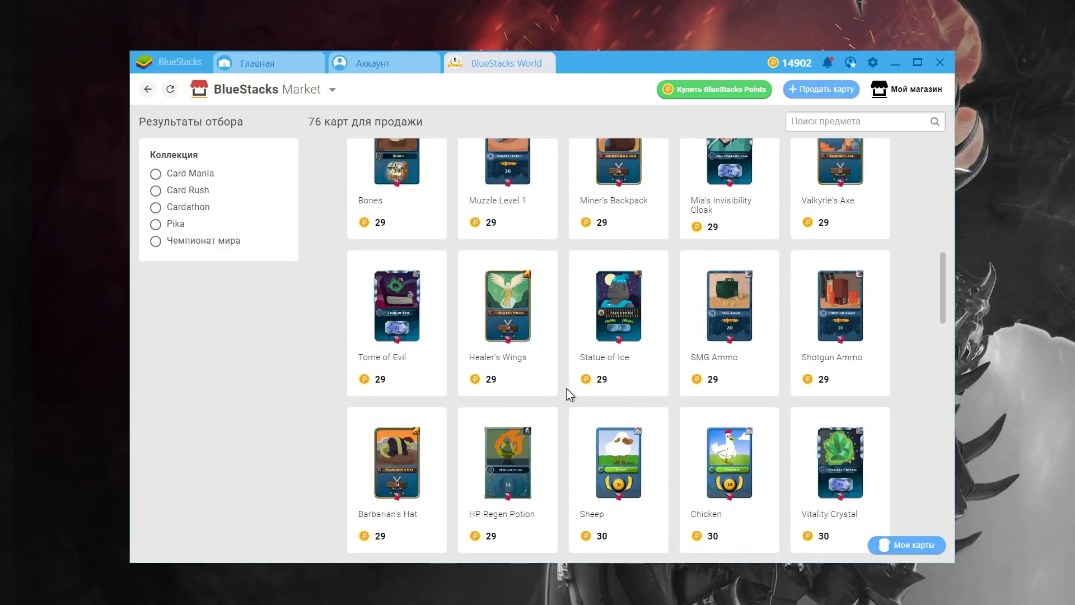
scroll(564, 389, down, 6)
click(544, 429)
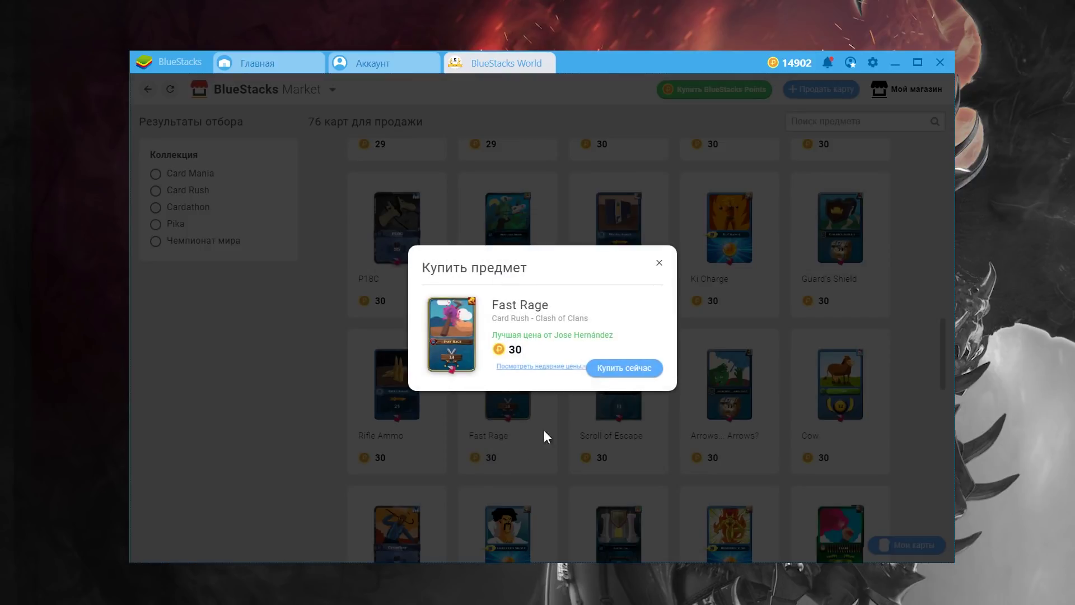
click(620, 373)
Refresh the account's level page to advance to level 6, view the rewards and continue levelling up.
click(501, 63)
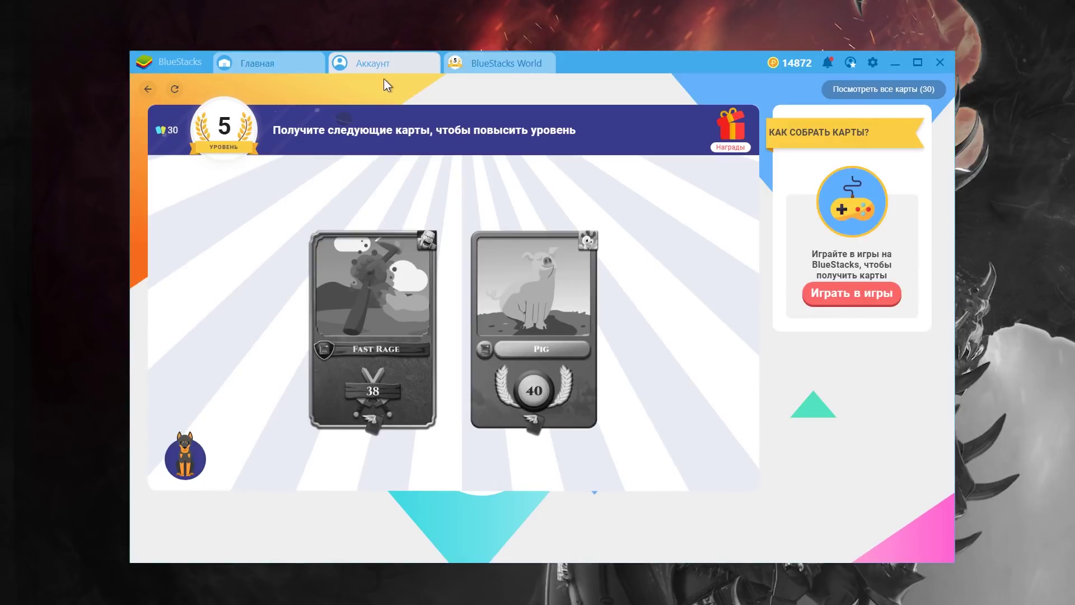
click(175, 89)
click(450, 462)
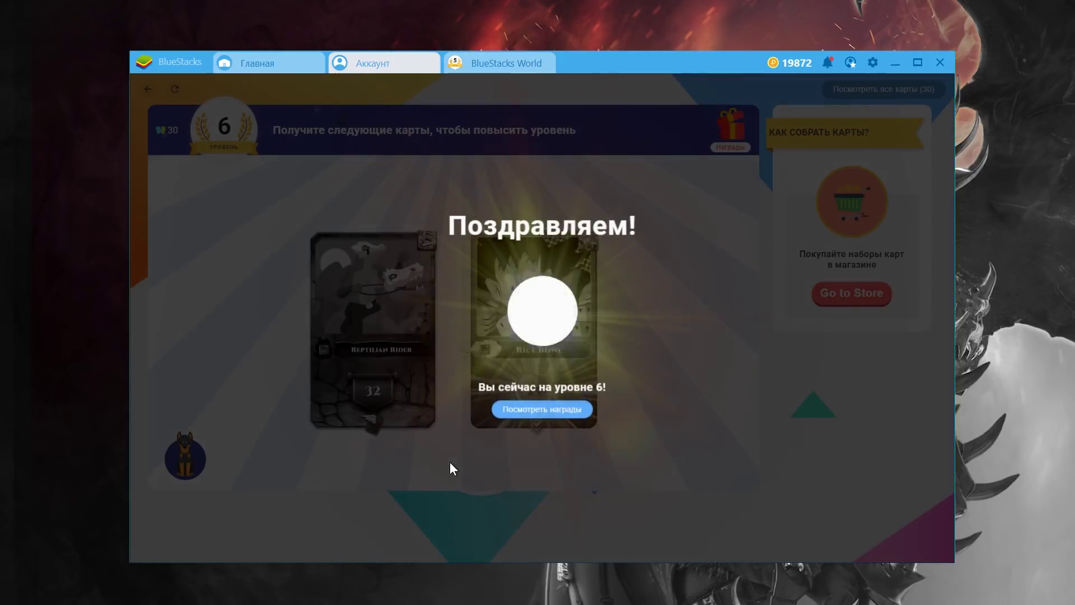
click(539, 413)
click(535, 415)
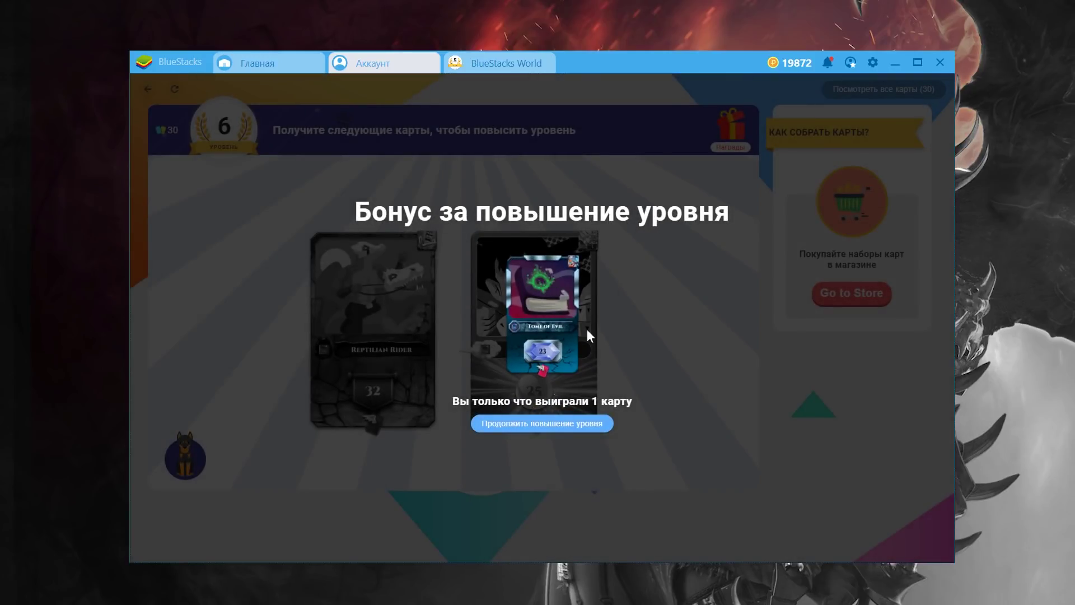
click(541, 426)
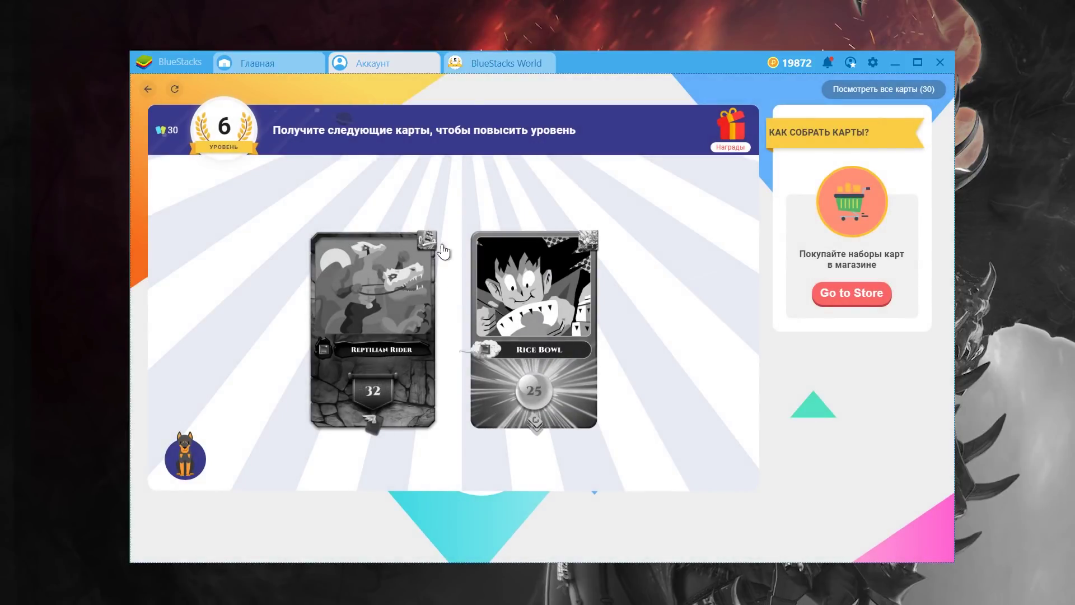
Find the Reptilian Rider card in the Market and buy it for 30 points.
click(496, 63)
scroll(564, 431, down, 10)
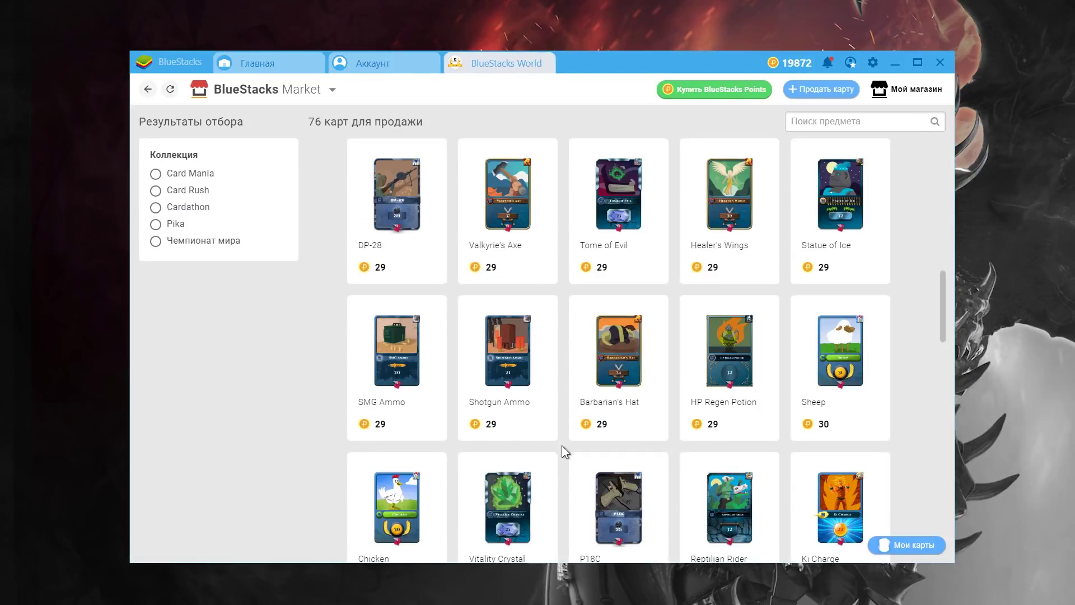
scroll(564, 446, down, 3)
click(723, 408)
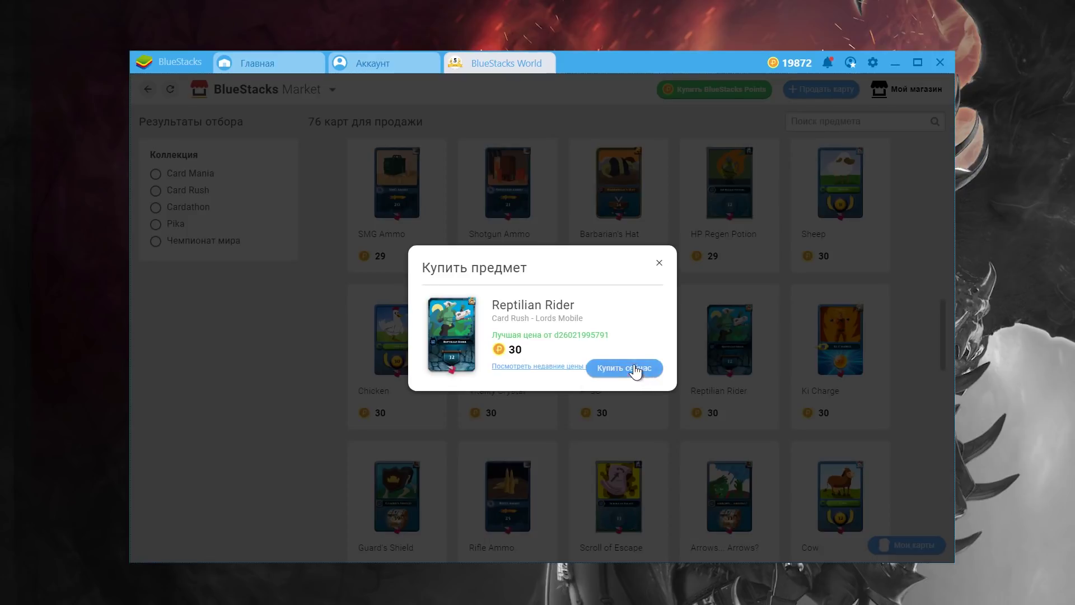
click(636, 370)
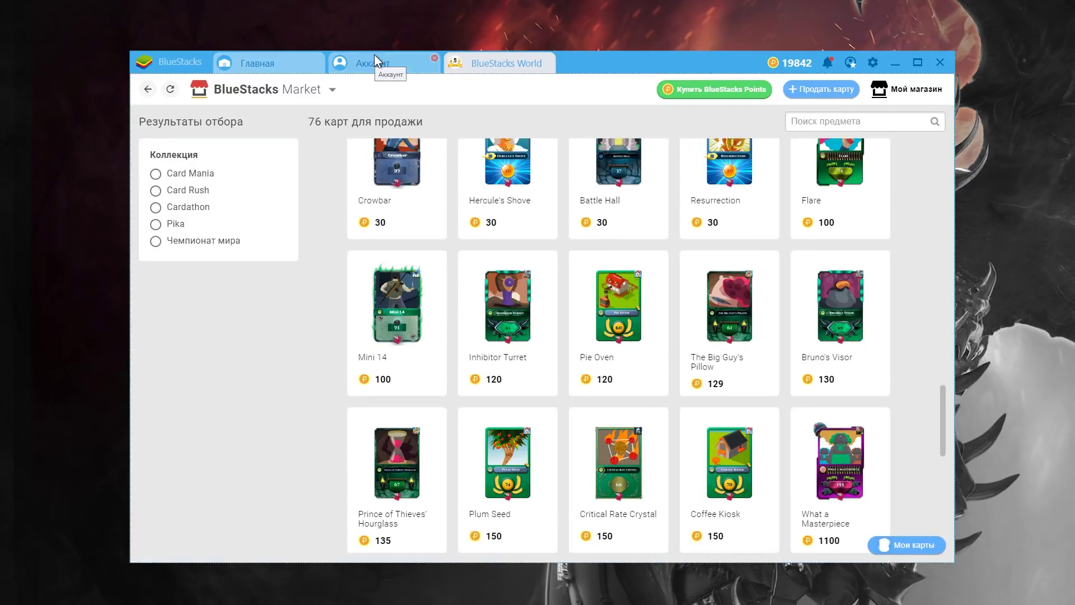
Buy one "Набор карт Уровни" pack for 5000 points in the store, open it and add its cards to the collection.
click(374, 58)
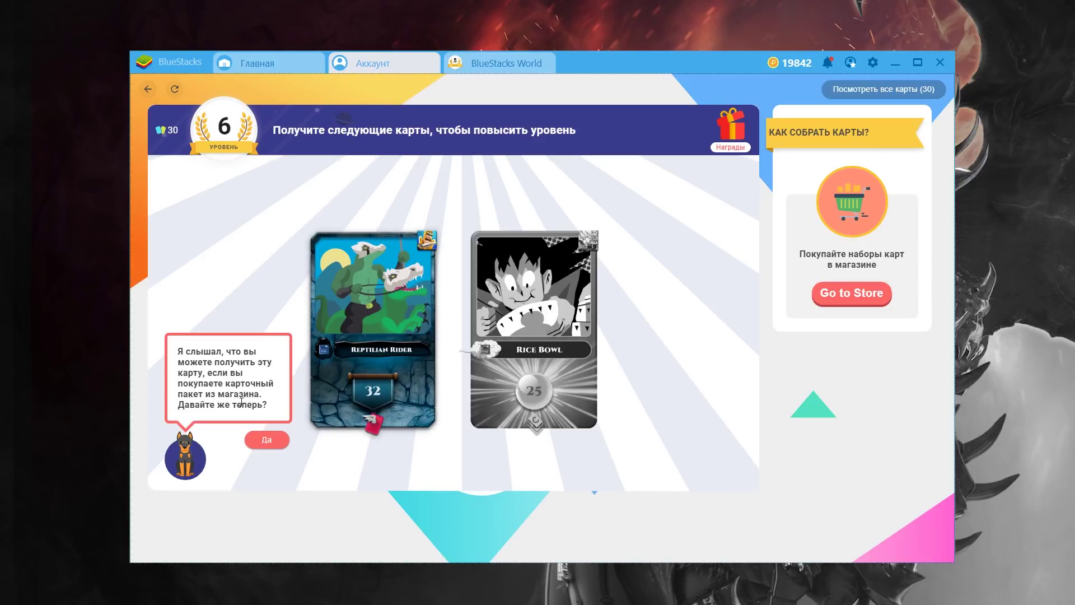
click(266, 441)
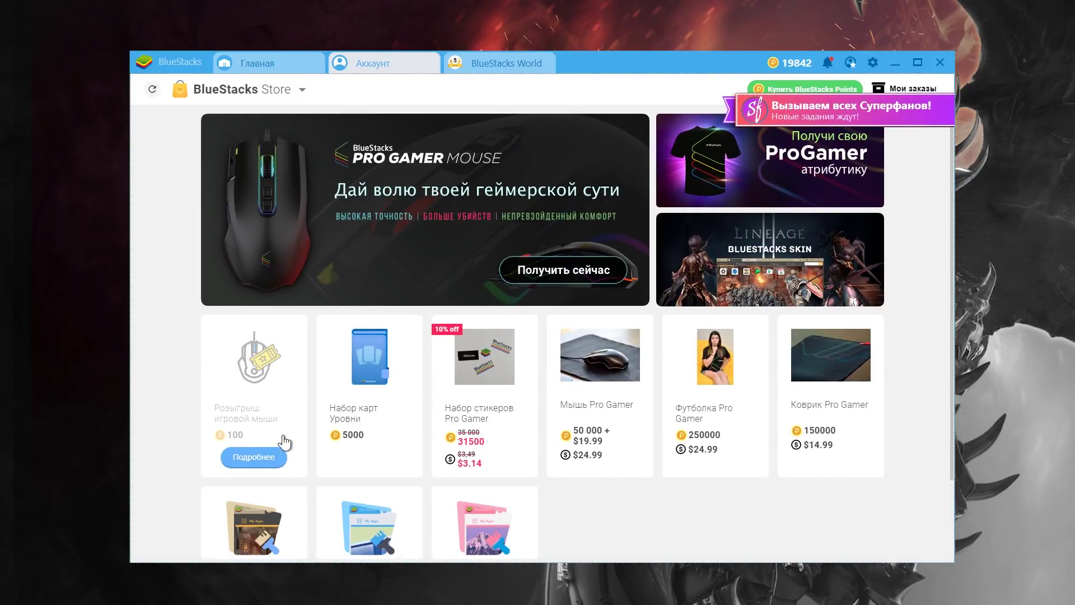
click(337, 409)
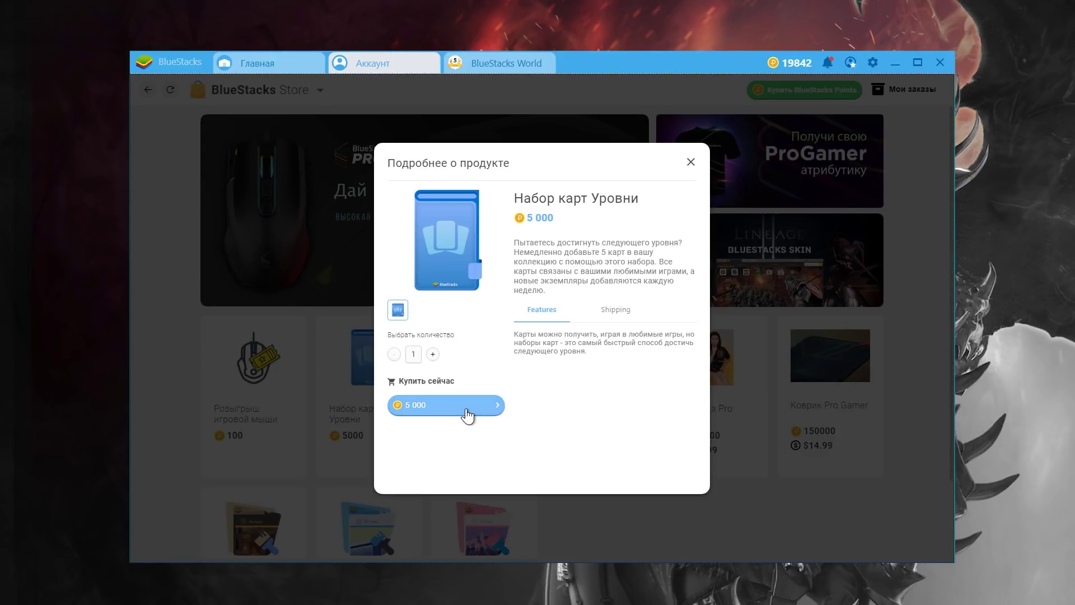
click(468, 415)
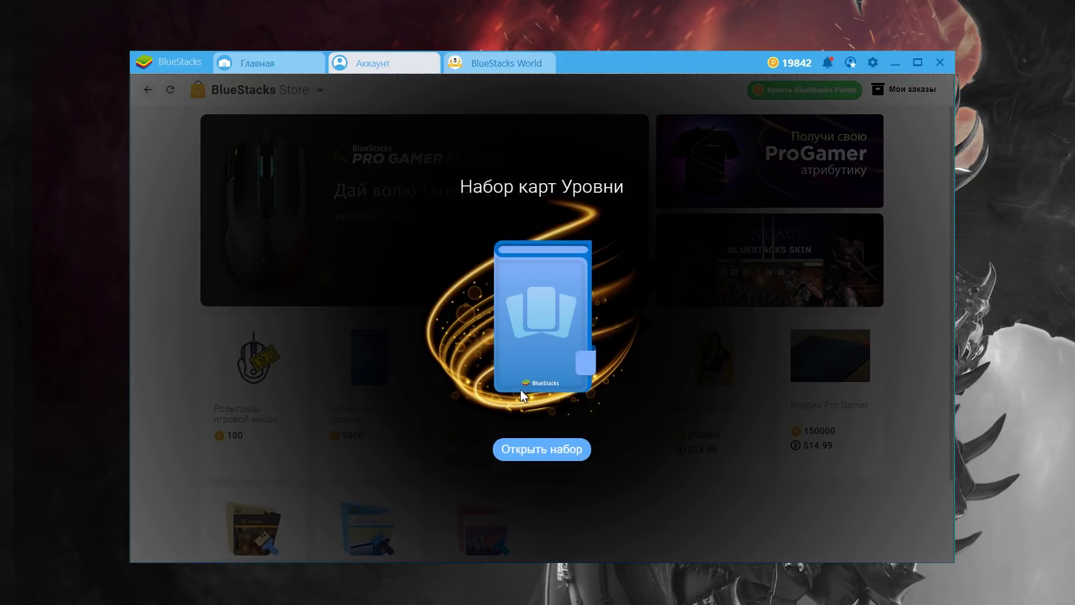
click(544, 446)
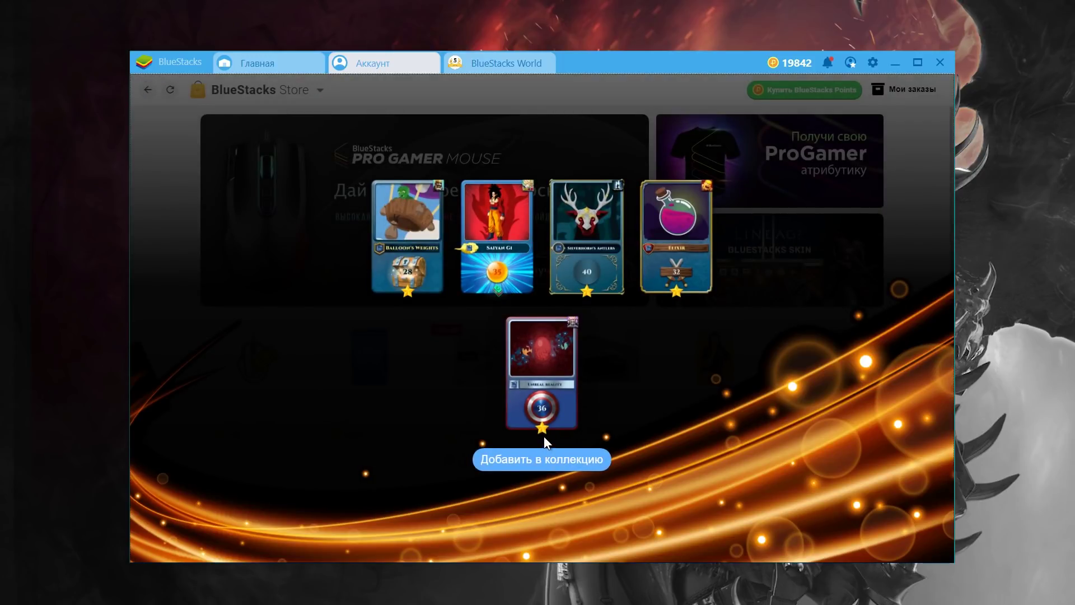
click(545, 469)
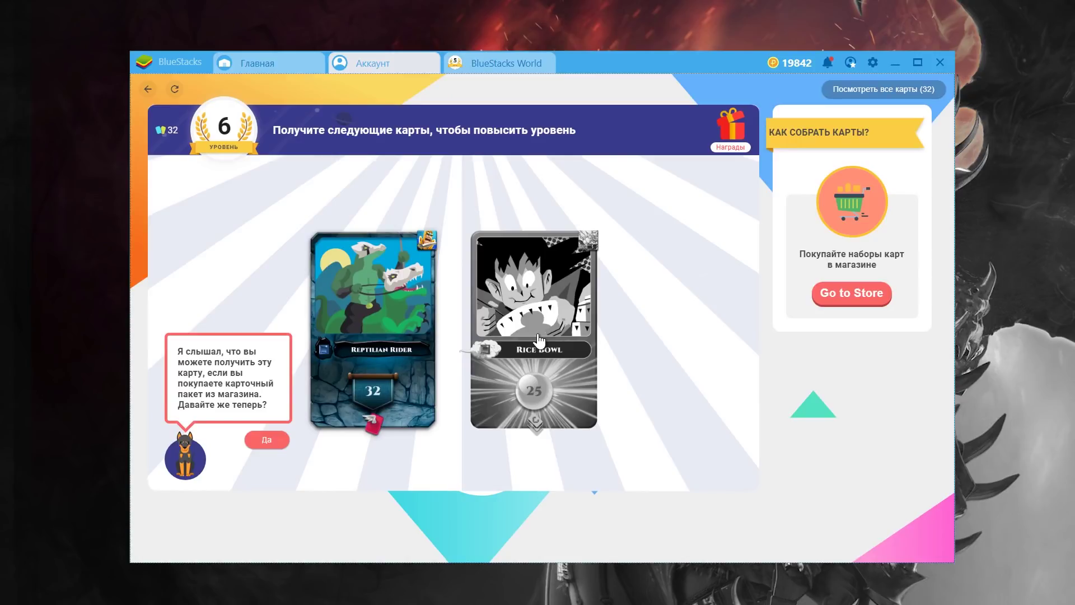
Browse all card trade offers in BlueStacks World and preview the Rice Bowl card in one of them.
click(149, 90)
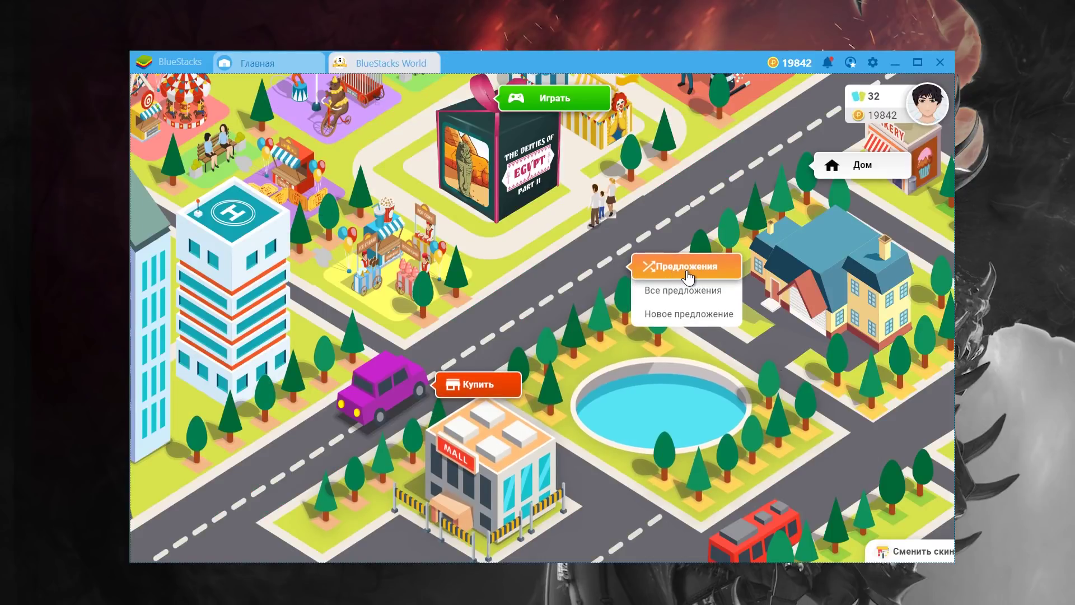
click(675, 291)
scroll(603, 395, down, 2)
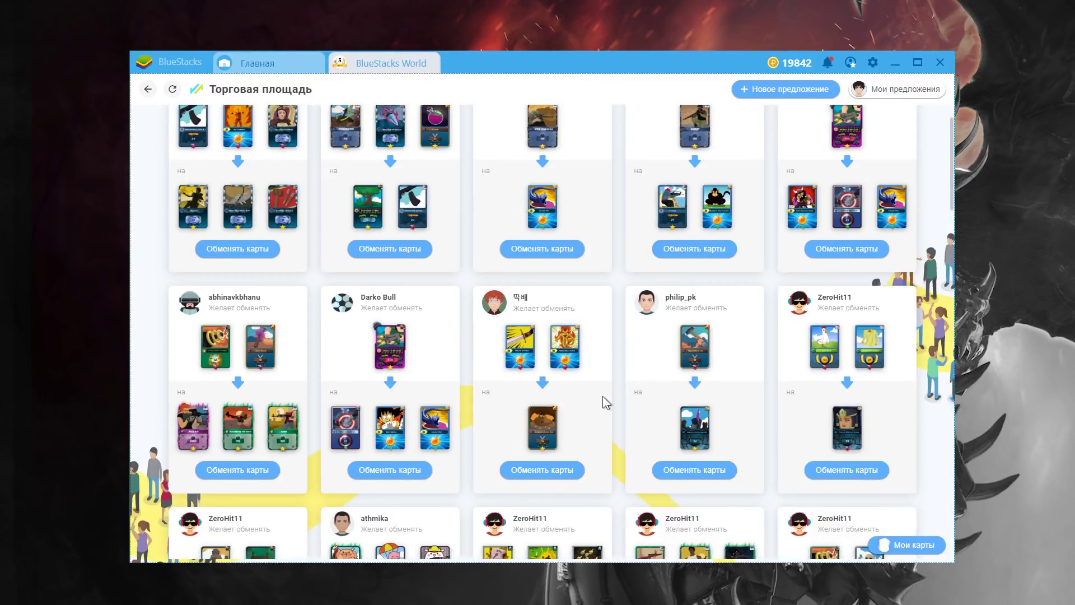
scroll(603, 396, down, 4)
scroll(616, 410, down, 11)
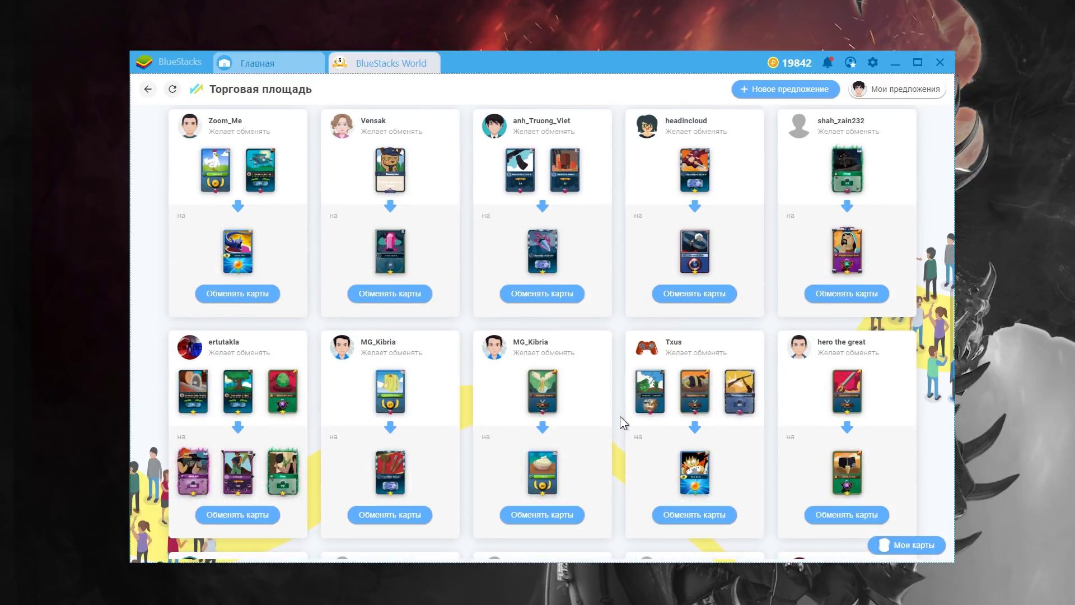
click(694, 478)
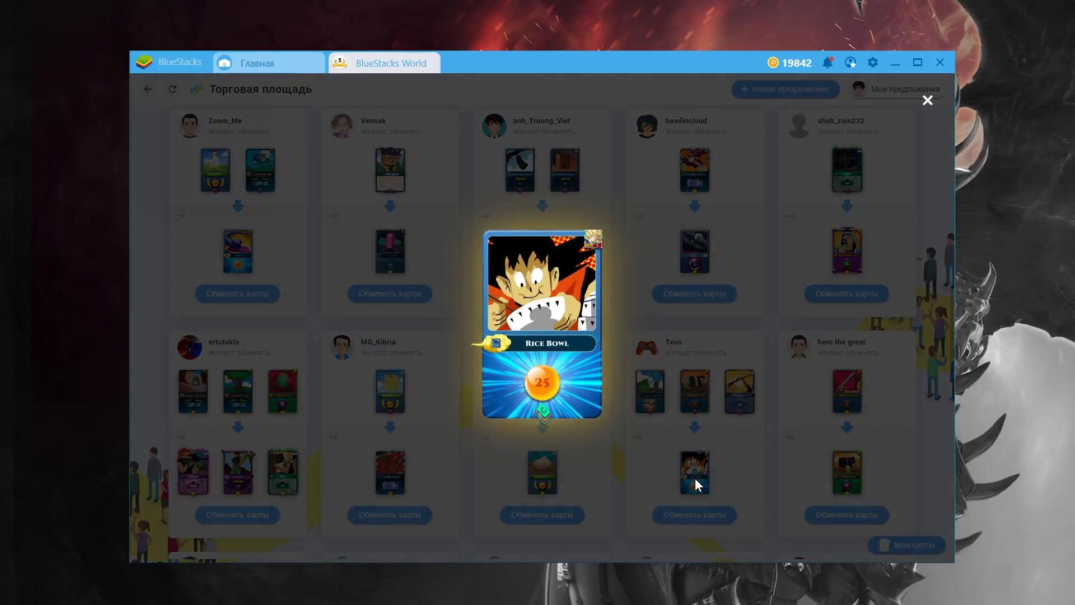
click(741, 475)
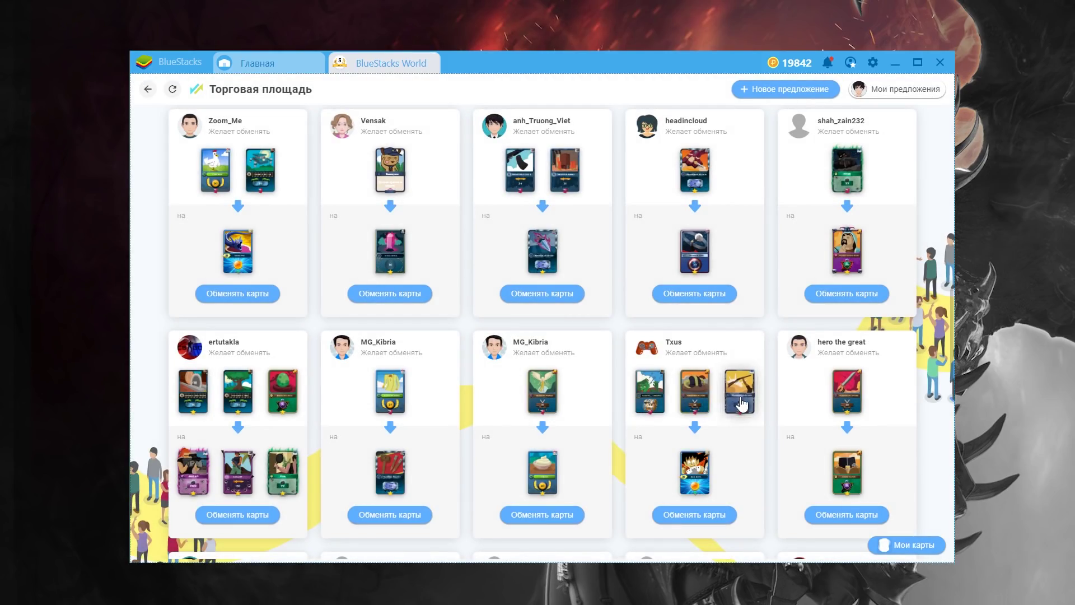
Preview the offered cards, including Winchester Model 1894, in one trade offer and browse the remaining offers on the trading platform.
click(664, 401)
click(738, 438)
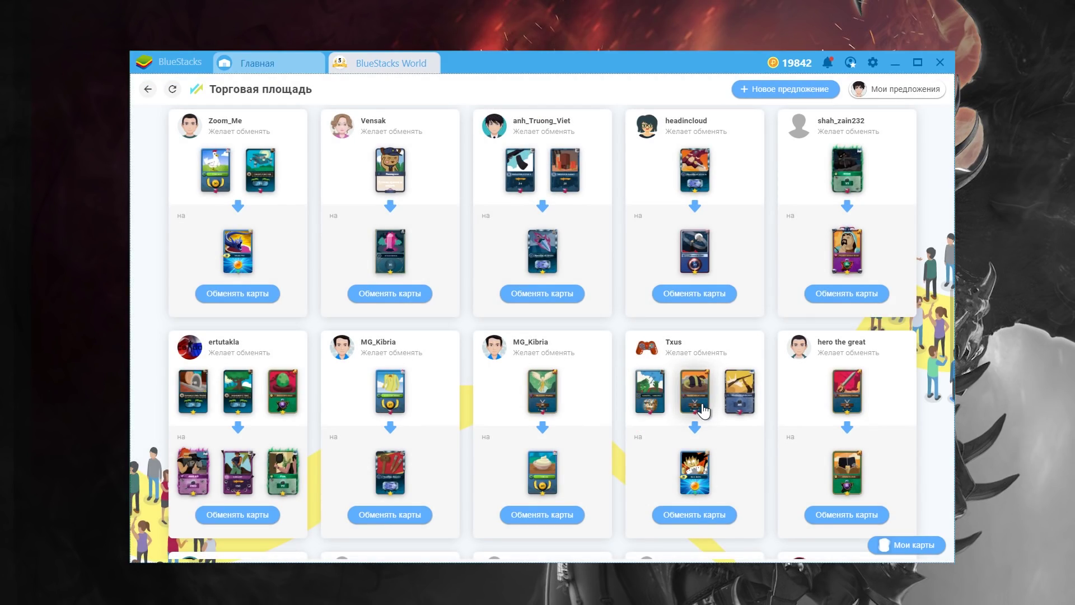
click(696, 408)
click(751, 455)
click(749, 413)
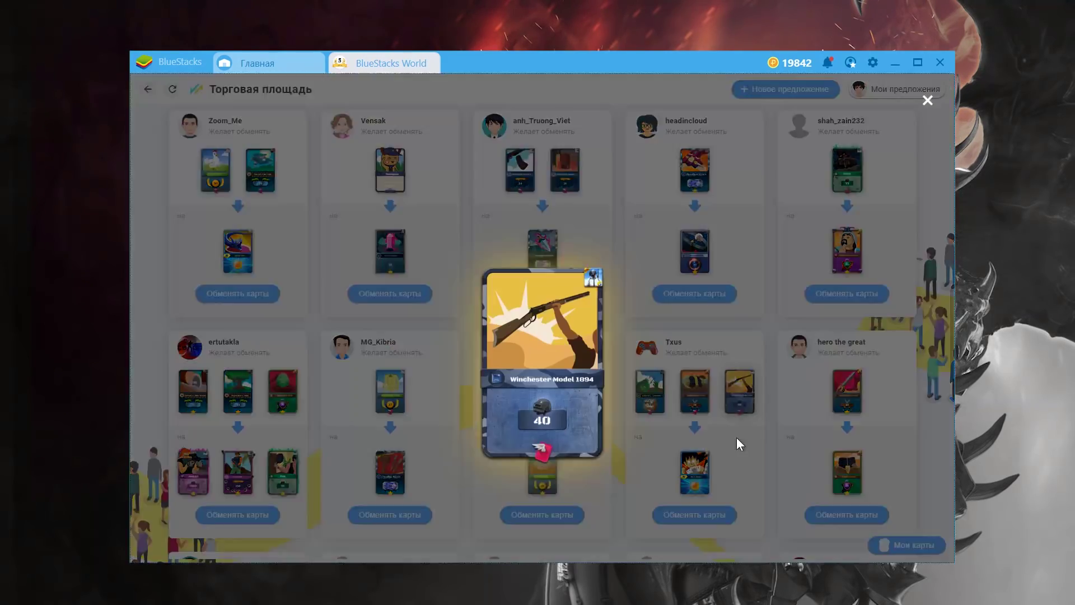
click(743, 458)
scroll(621, 430, down, 10)
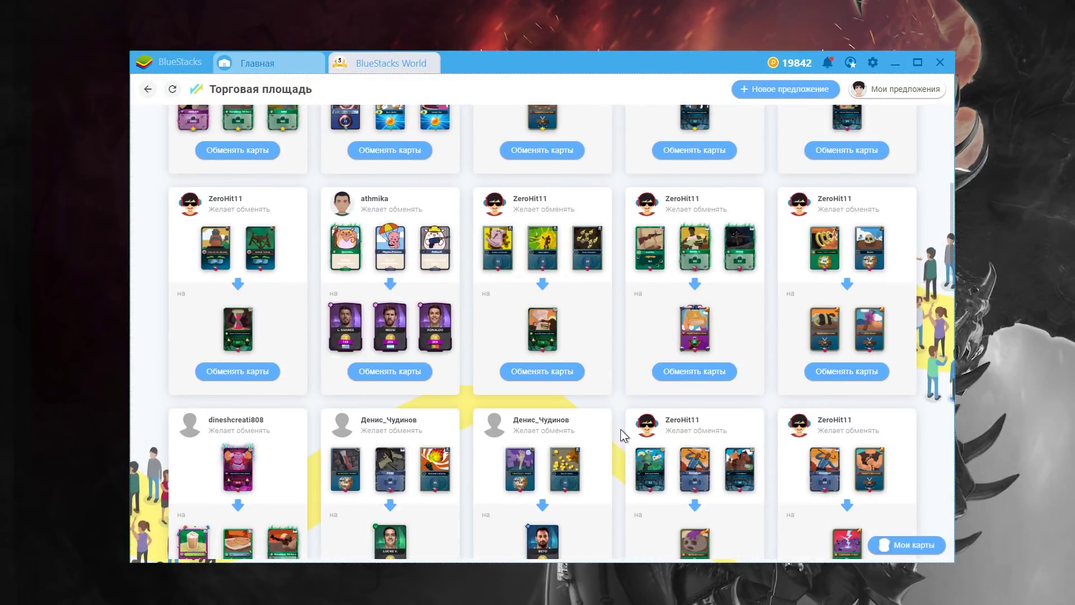
Create a new trade offer and choose the Creepy Critter, Scroll of Escape and Sugar Mill cards to give away.
click(786, 89)
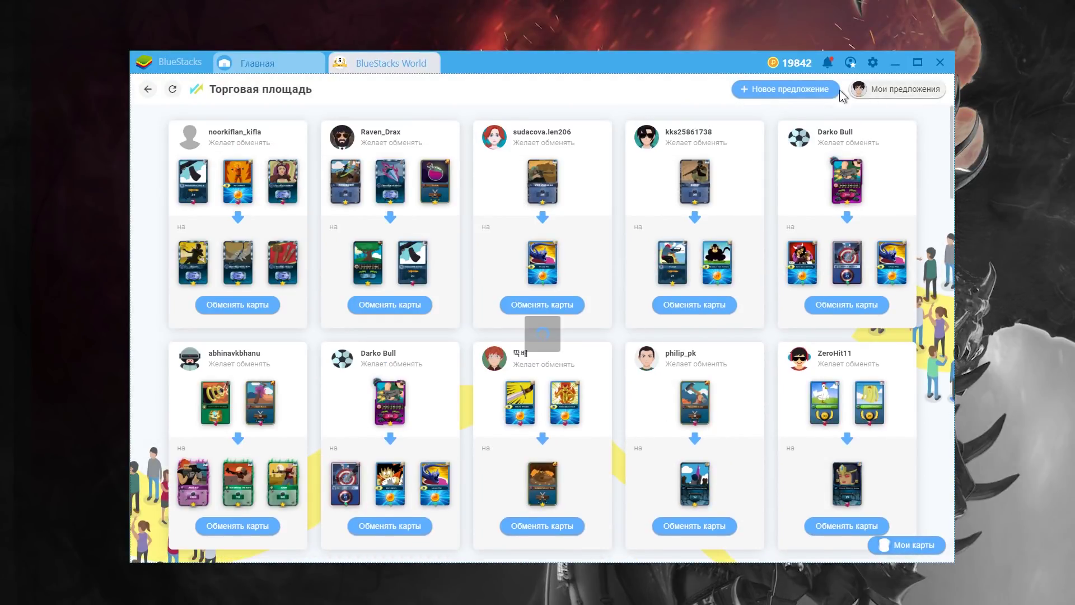
click(543, 186)
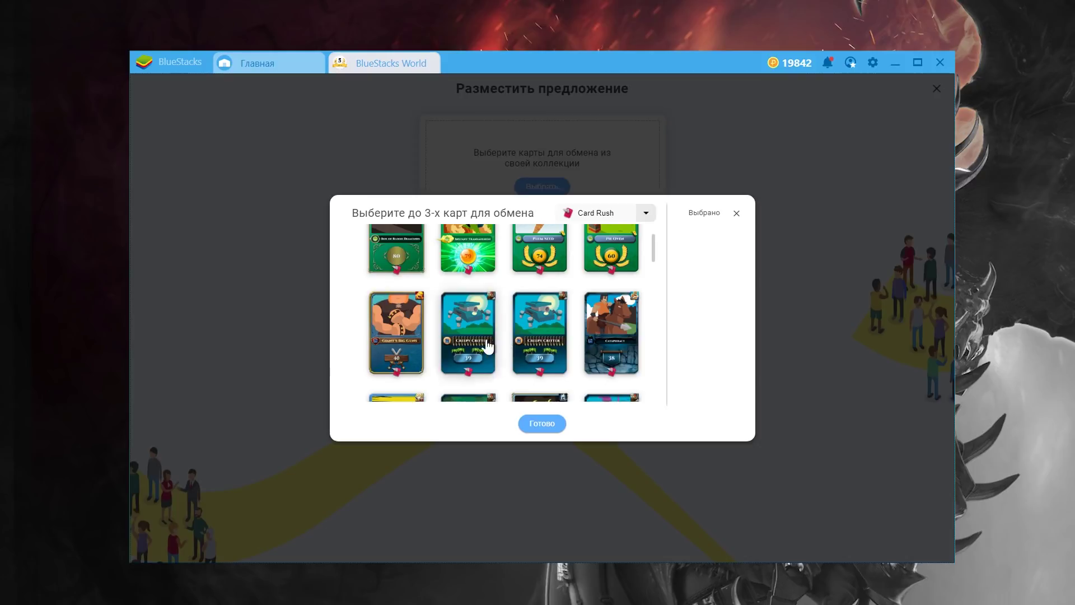
click(487, 343)
scroll(506, 372, down, 4)
click(492, 361)
scroll(502, 358, down, 5)
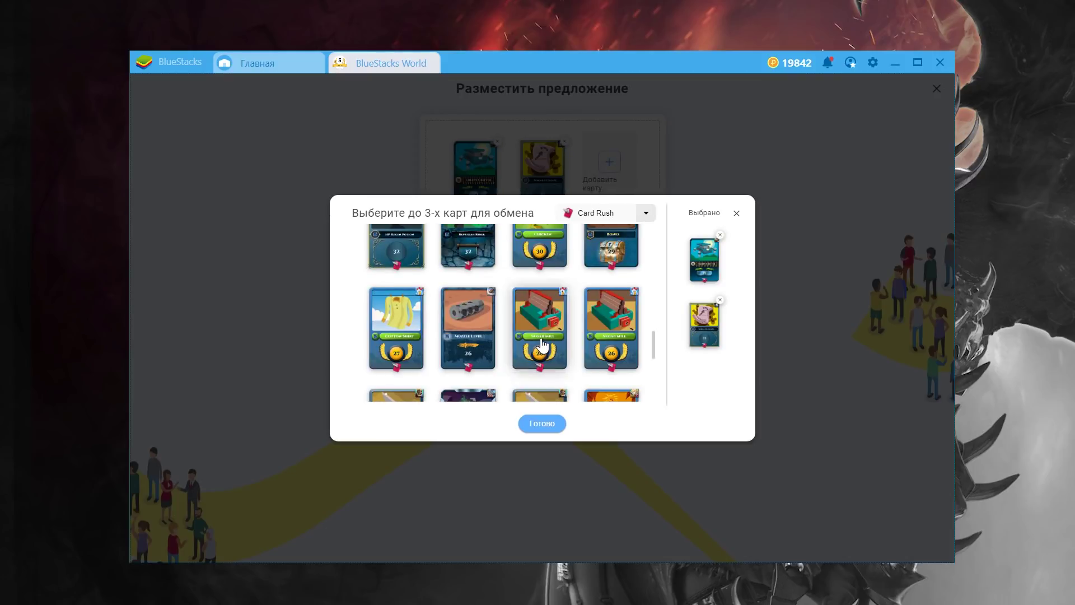
click(539, 331)
click(543, 423)
Request the Rice Bowl card from the Cardathon collection in exchange, post the offer and close the list of own offers.
click(537, 325)
click(644, 217)
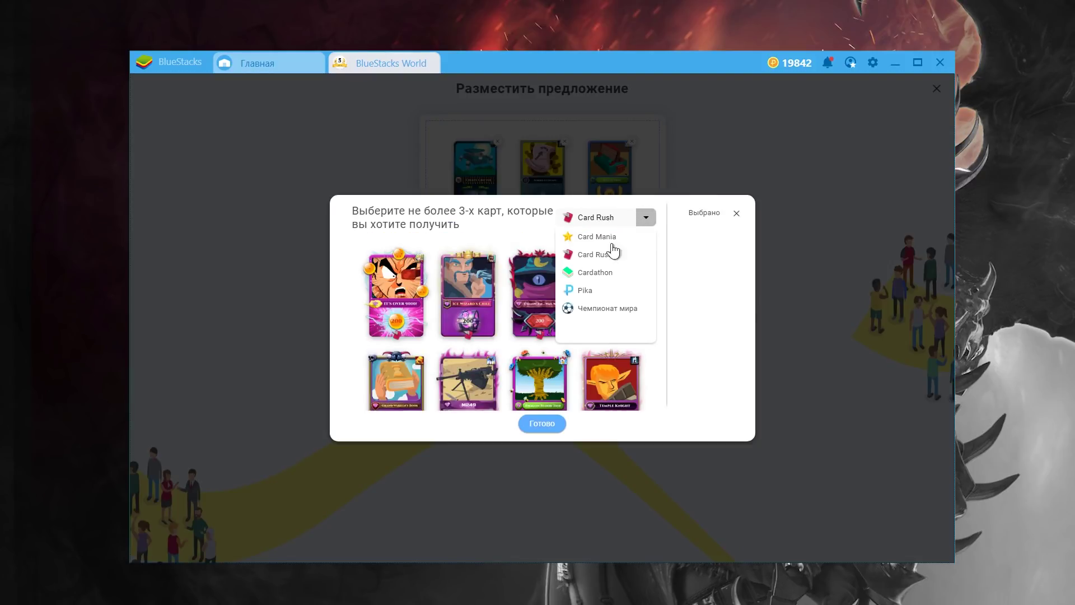
click(583, 272)
scroll(577, 291, down, 10)
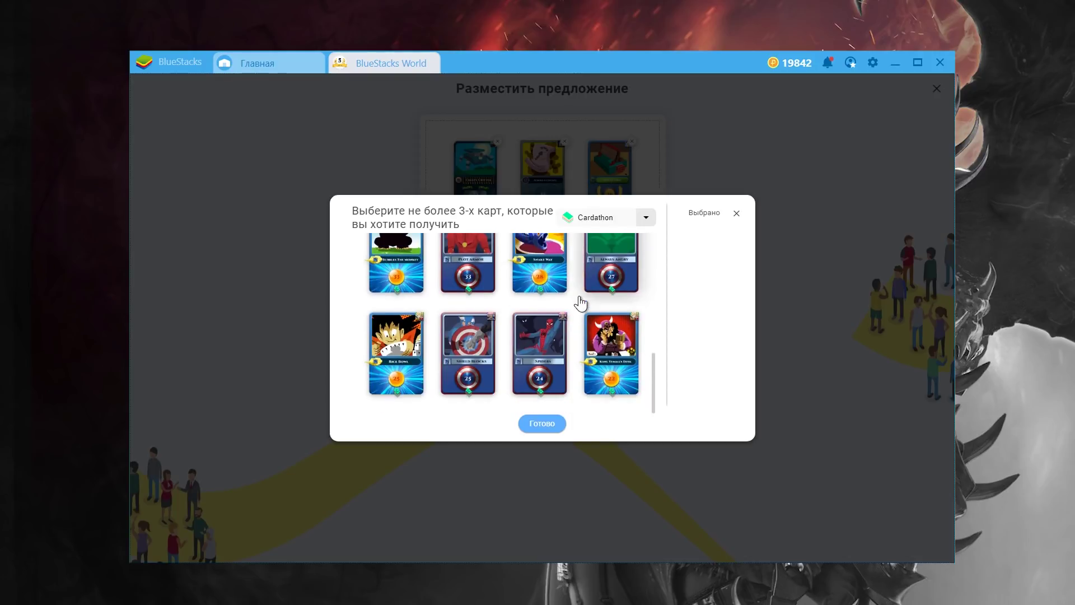
click(395, 364)
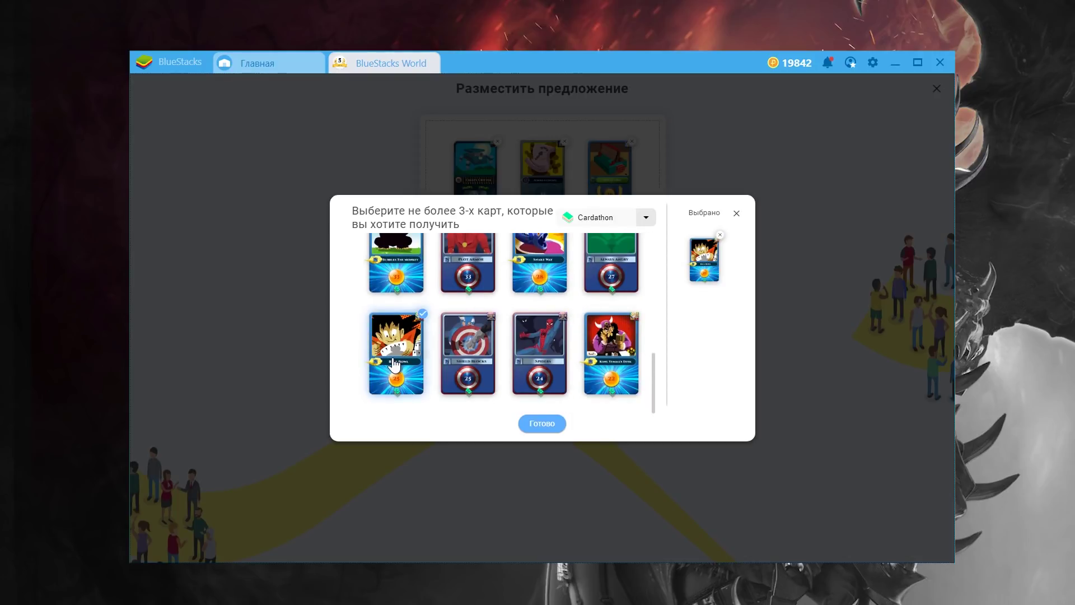
click(551, 424)
click(549, 396)
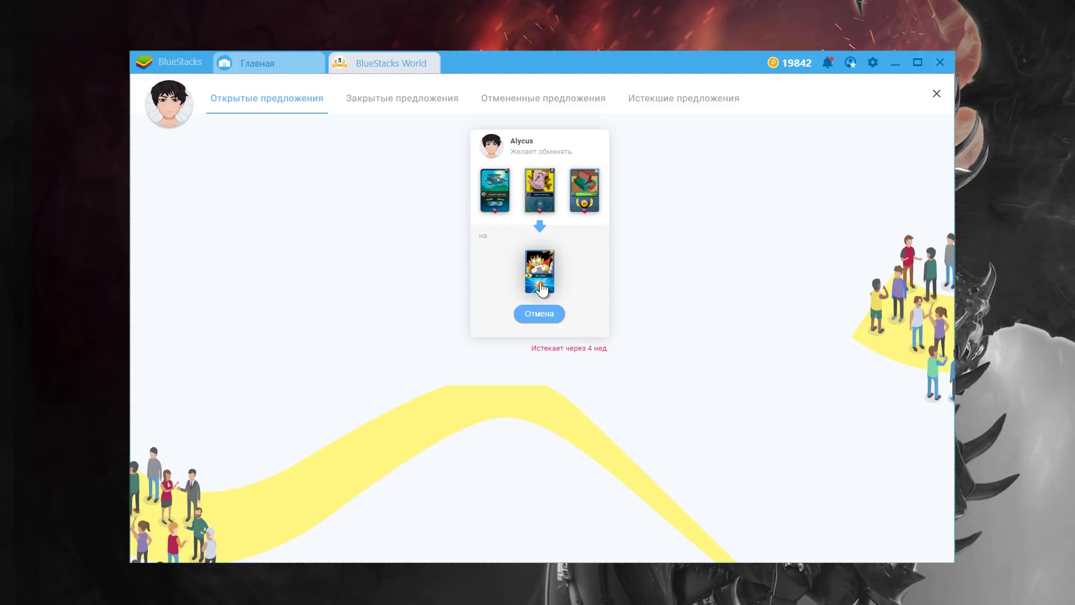
click(938, 94)
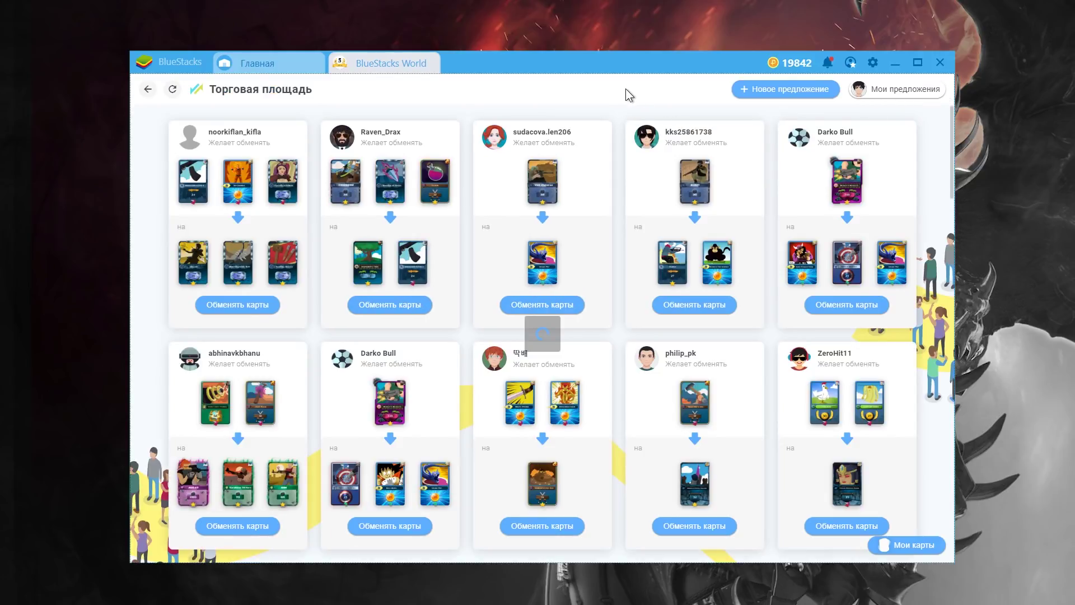
Reopen BlueStacks World and buy the Rice Bowl card from the Market's Cardathon collection for 5555 points.
click(433, 64)
click(543, 541)
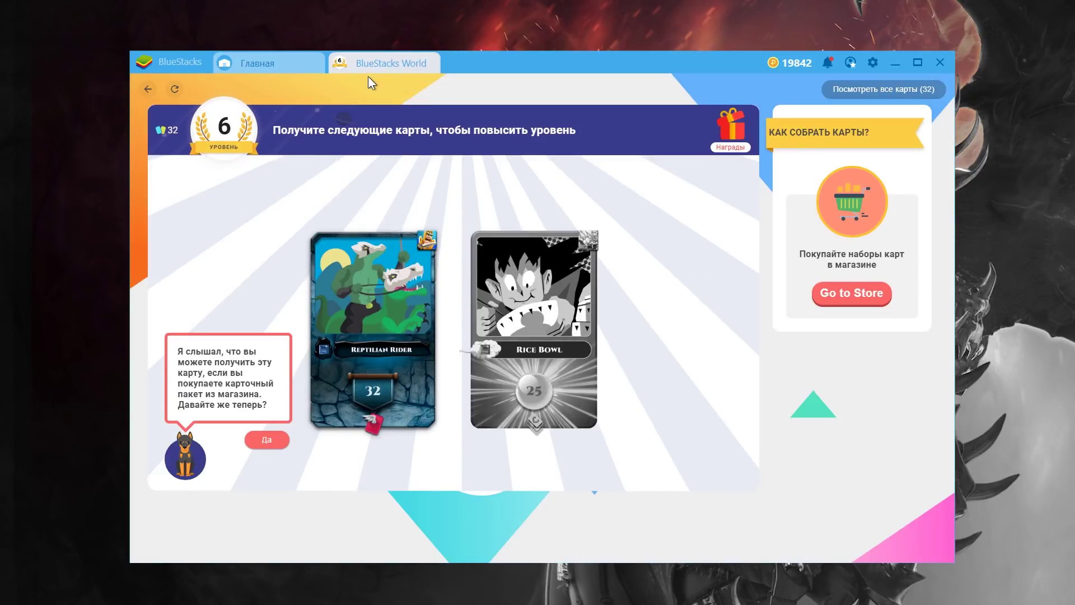
click(862, 295)
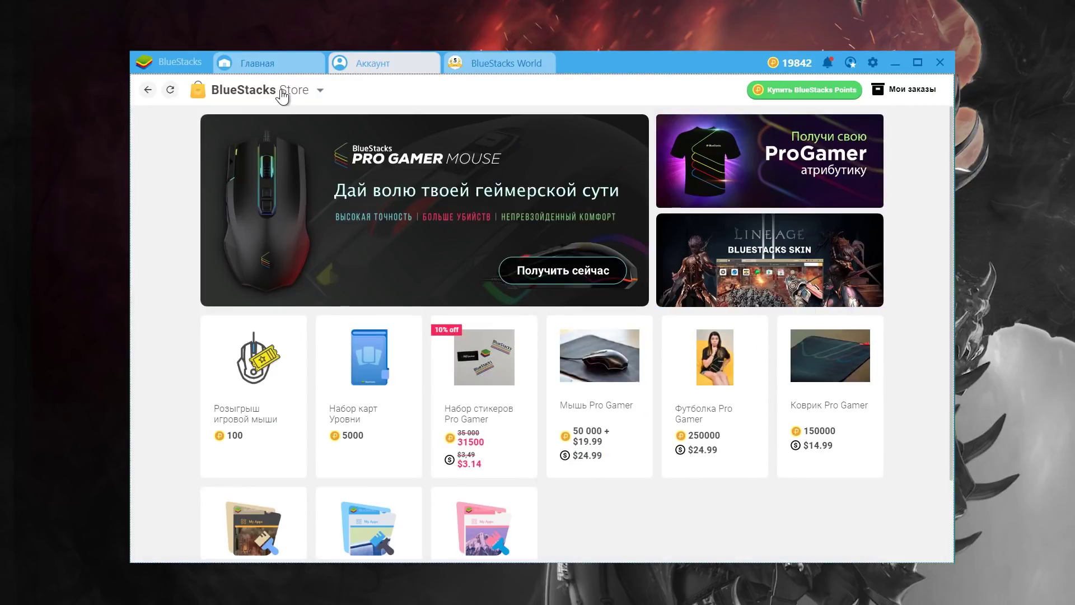
click(321, 92)
click(312, 120)
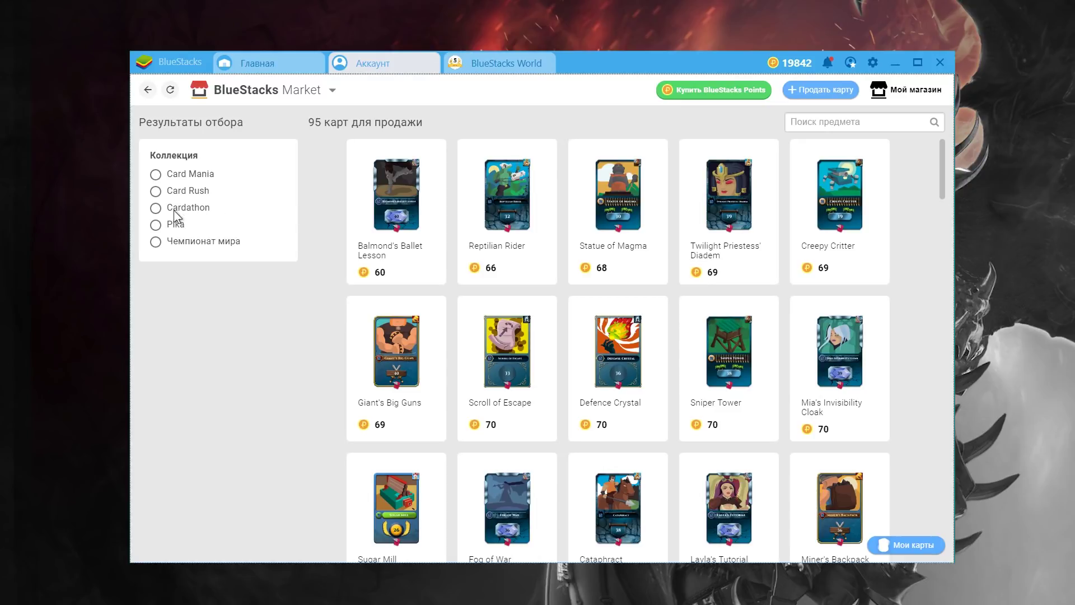
click(175, 212)
click(505, 423)
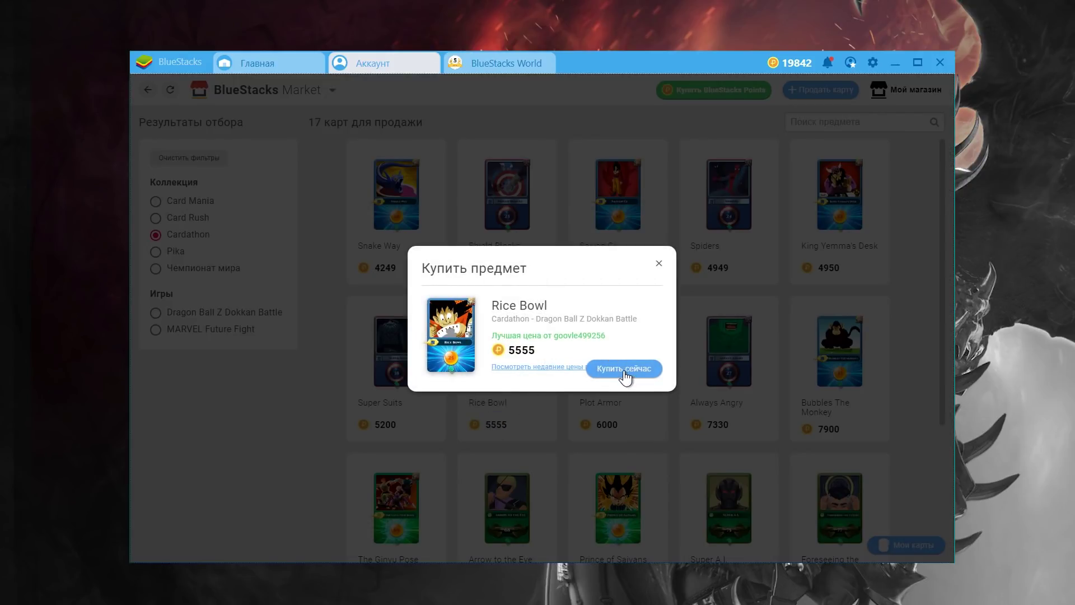
click(624, 369)
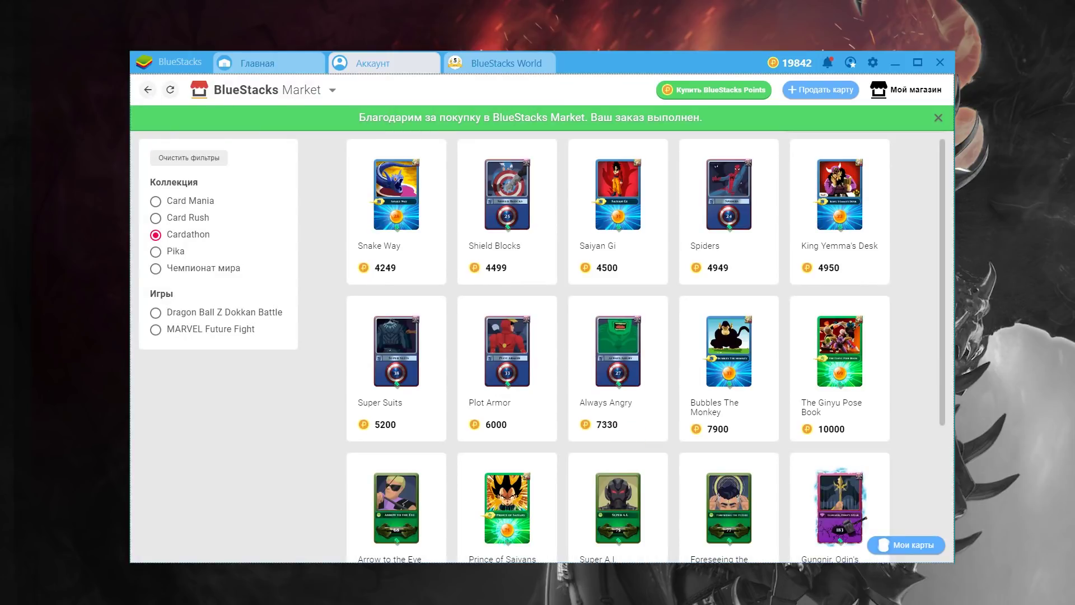
Return to the level page to advance to level 7, view the bonus card and continue levelling up.
click(148, 90)
click(449, 466)
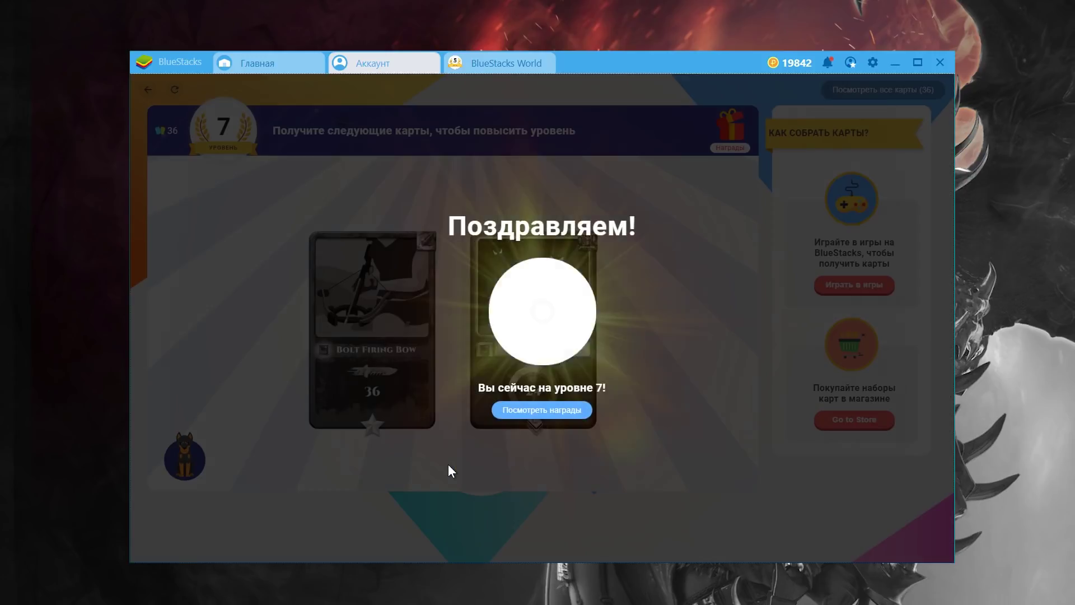
click(539, 412)
click(535, 417)
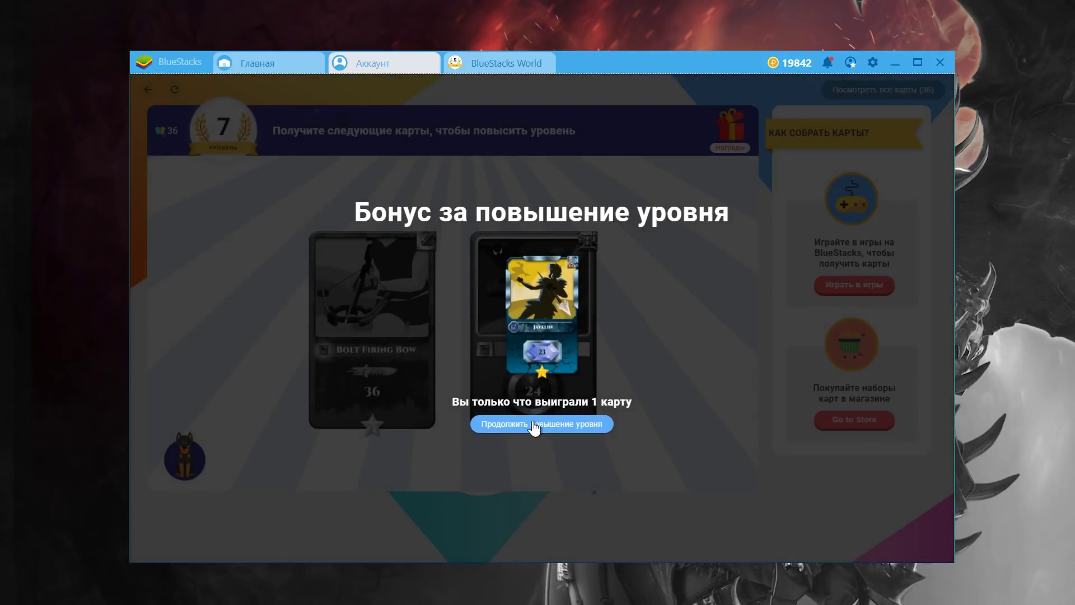
click(535, 425)
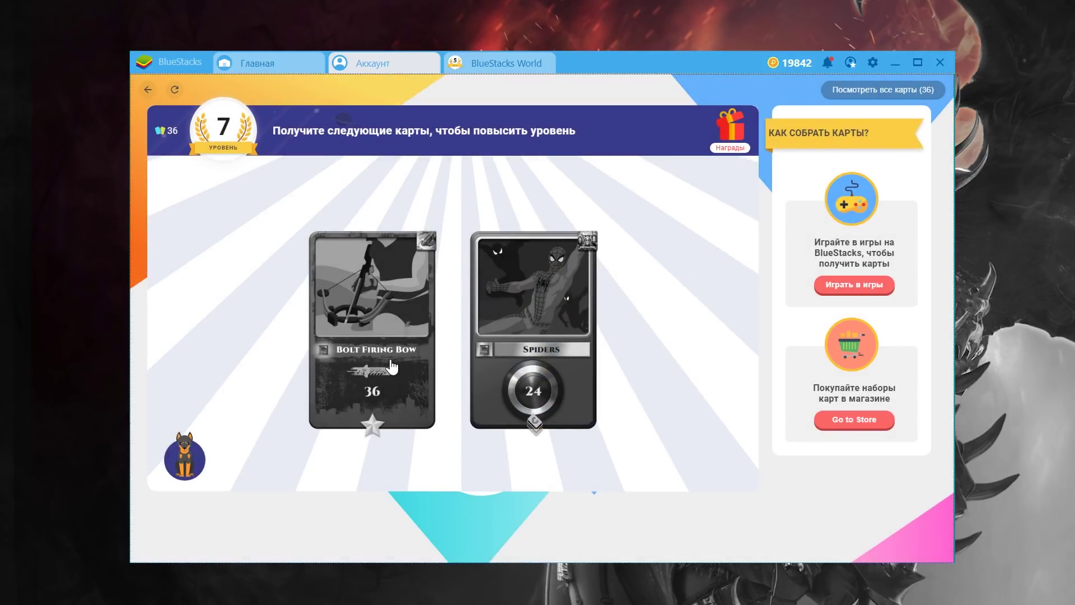
Look at the cards required for the next level, visit the store and close BlueStacks World.
click(414, 385)
click(653, 302)
click(851, 421)
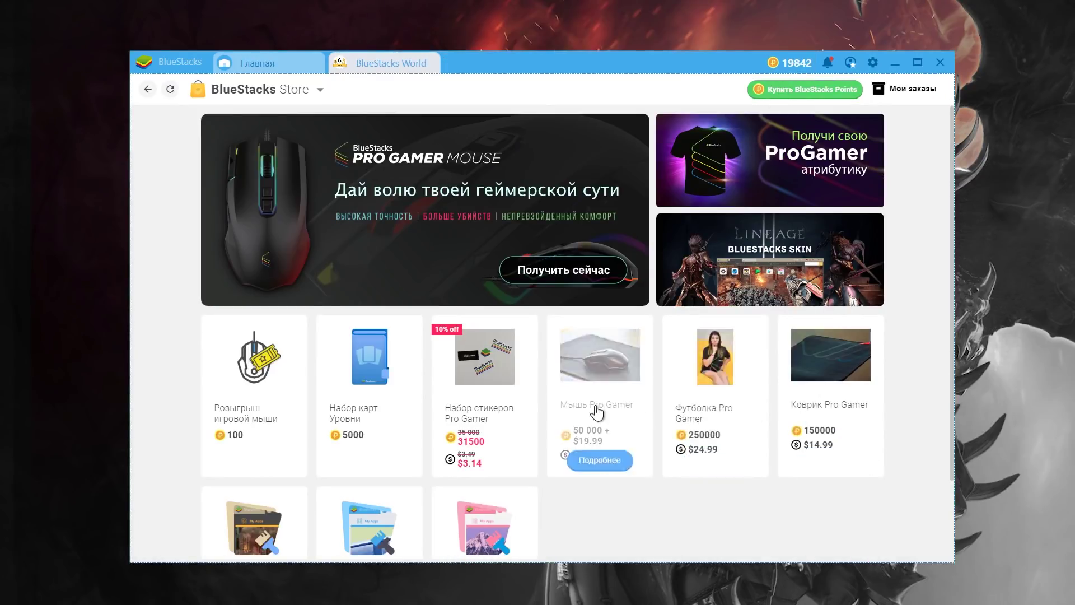
click(435, 63)
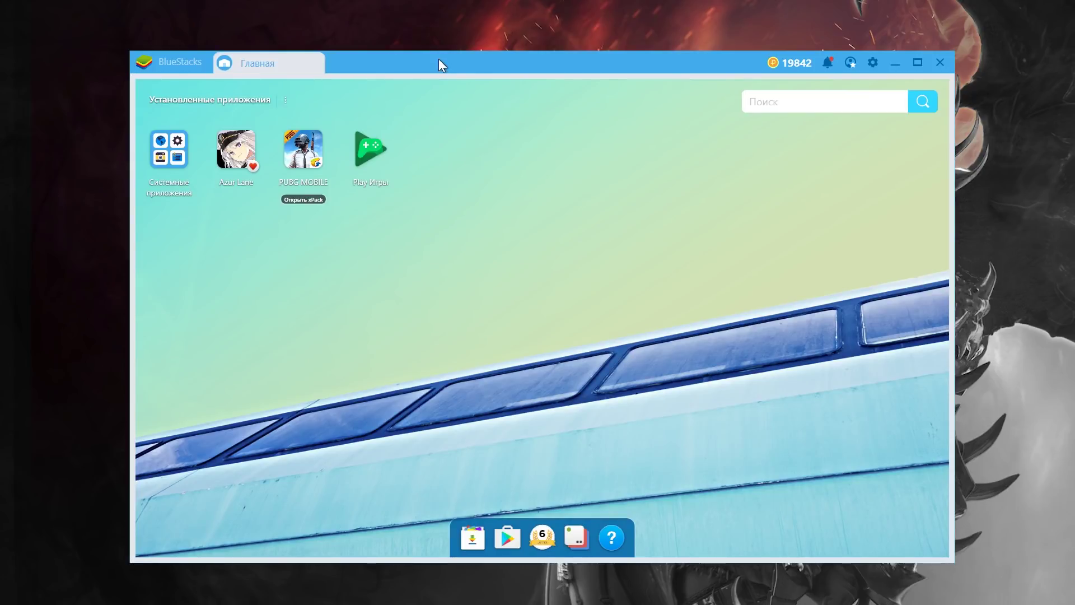
Apply the dark BlueStacks skin in place of the cold theme and close the skin selection.
click(878, 66)
click(905, 129)
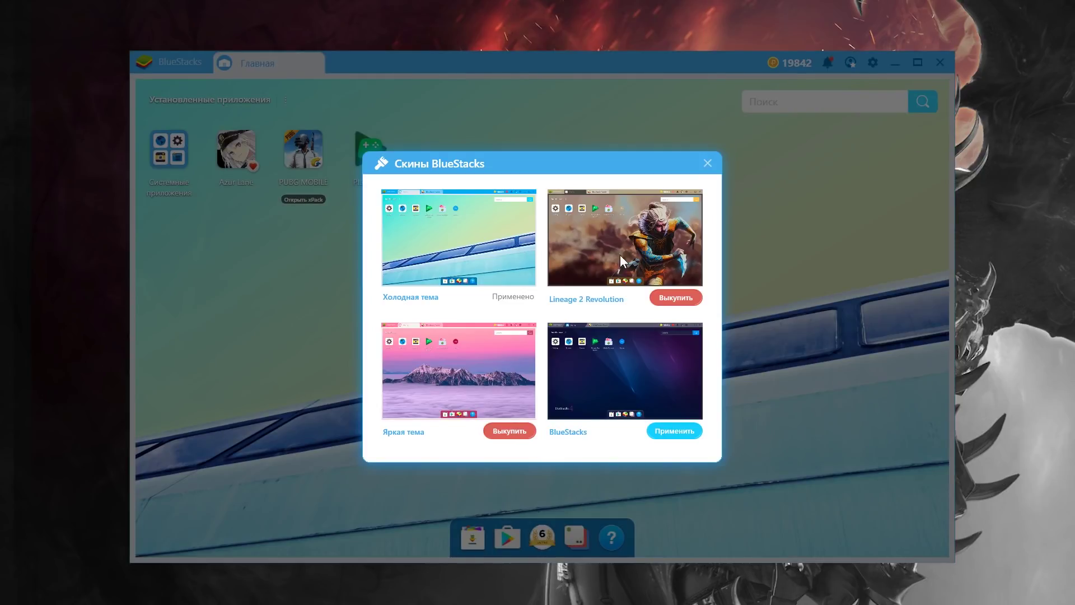
click(673, 431)
click(708, 163)
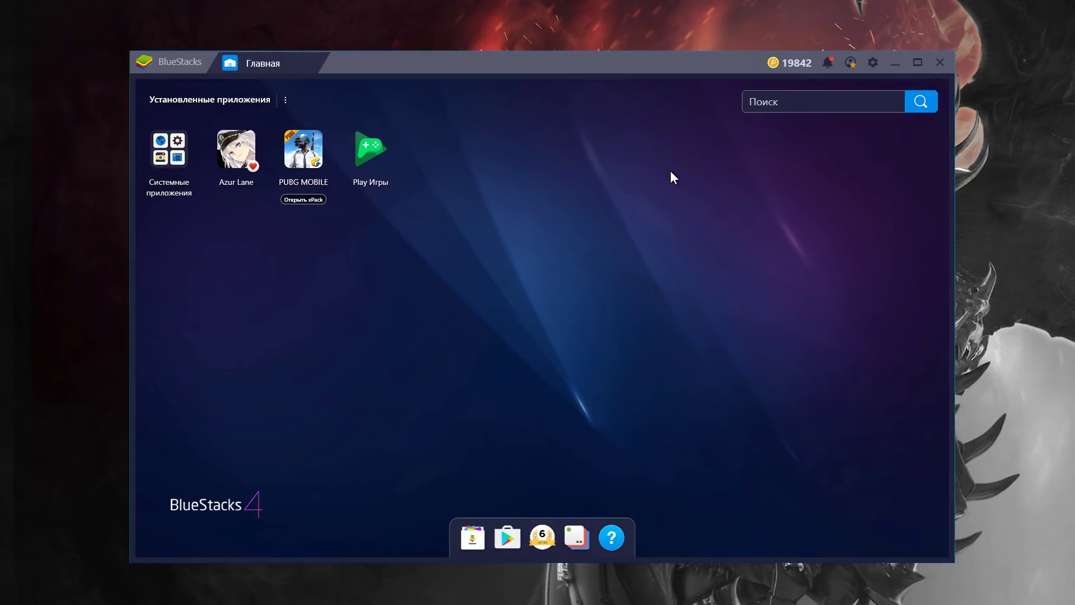
Launch PUBG MOBILE and review its in-game key assignments for the 720p control scheme.
click(307, 166)
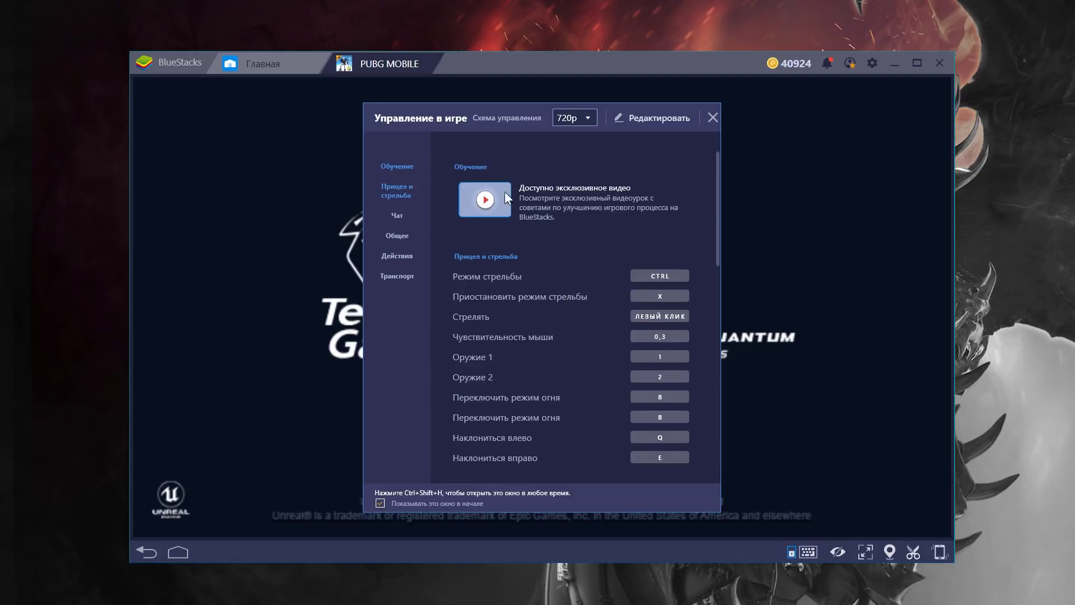
drag(716, 187, 716, 415)
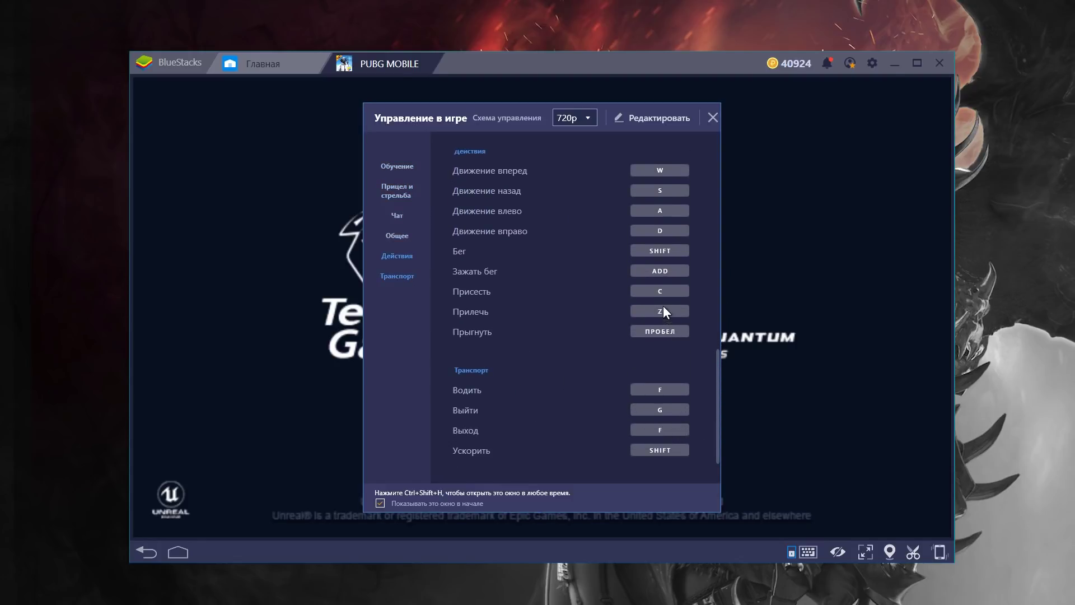
scroll(663, 305, up, 15)
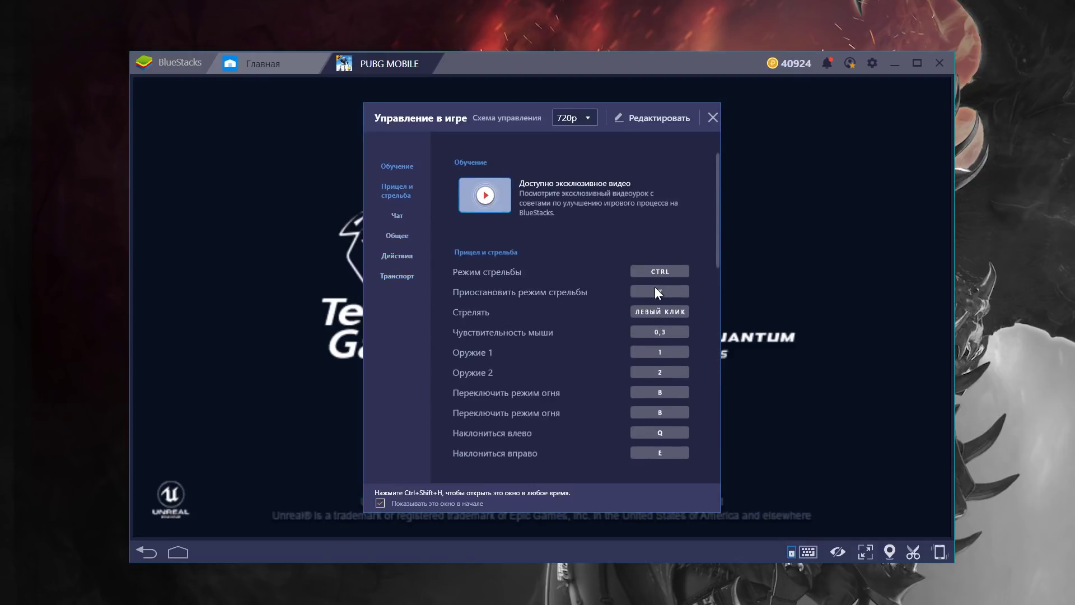
click(398, 235)
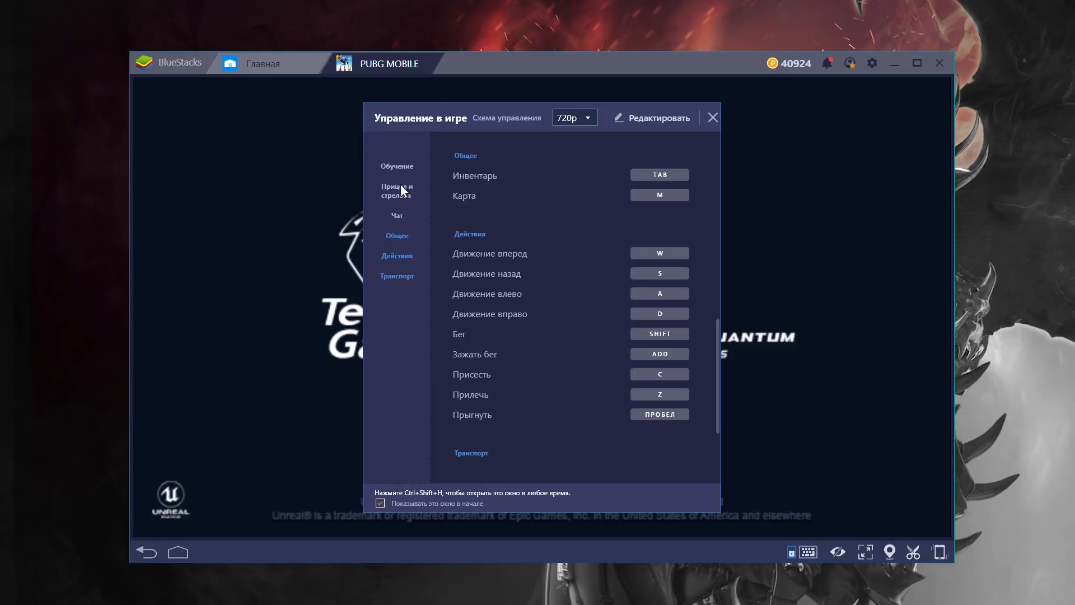
Edit the 720p control scheme, assign Ctrl to "Режим стрельбы" and review the remaining key assignments.
click(644, 115)
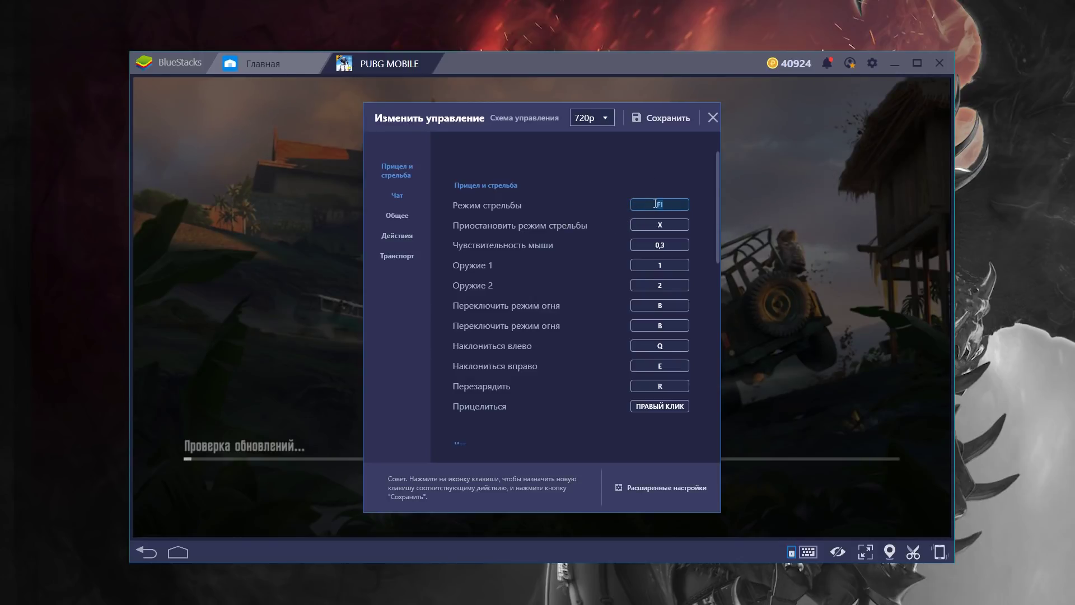
key(ctrl)
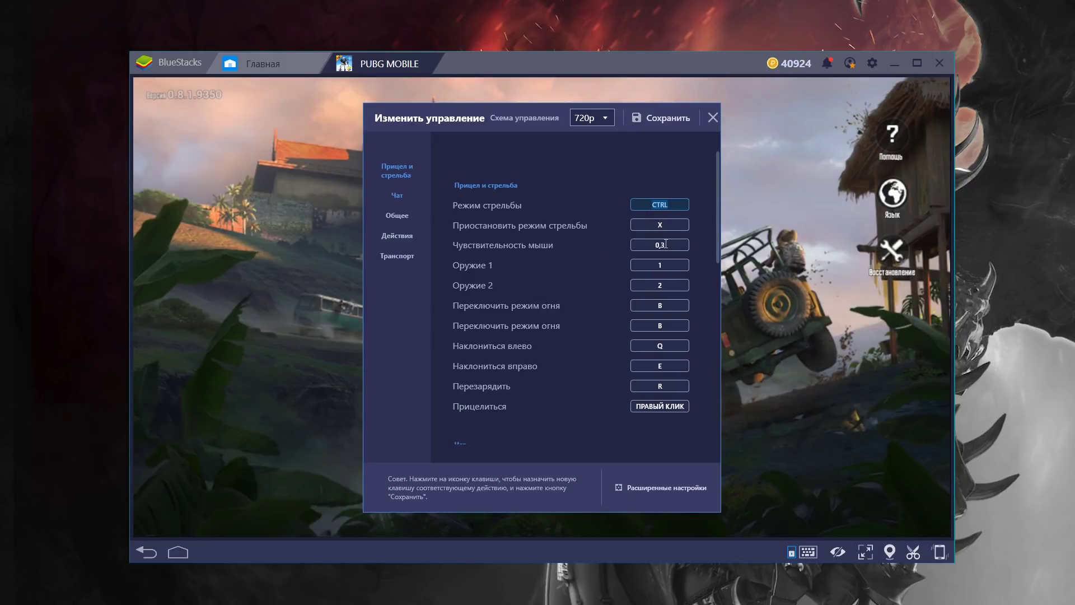
click(581, 280)
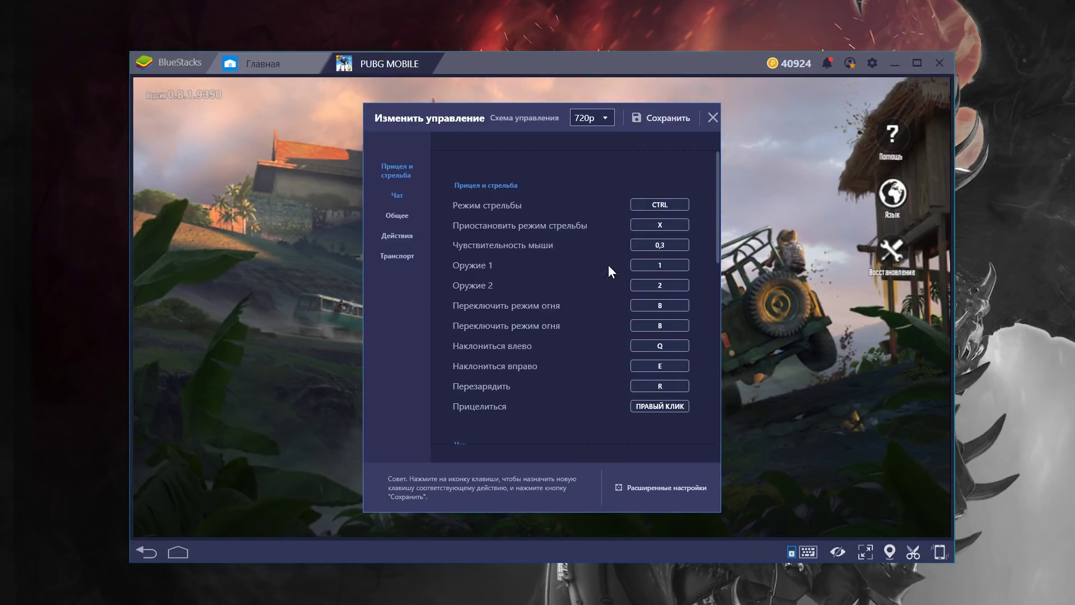
scroll(585, 277, down, 3)
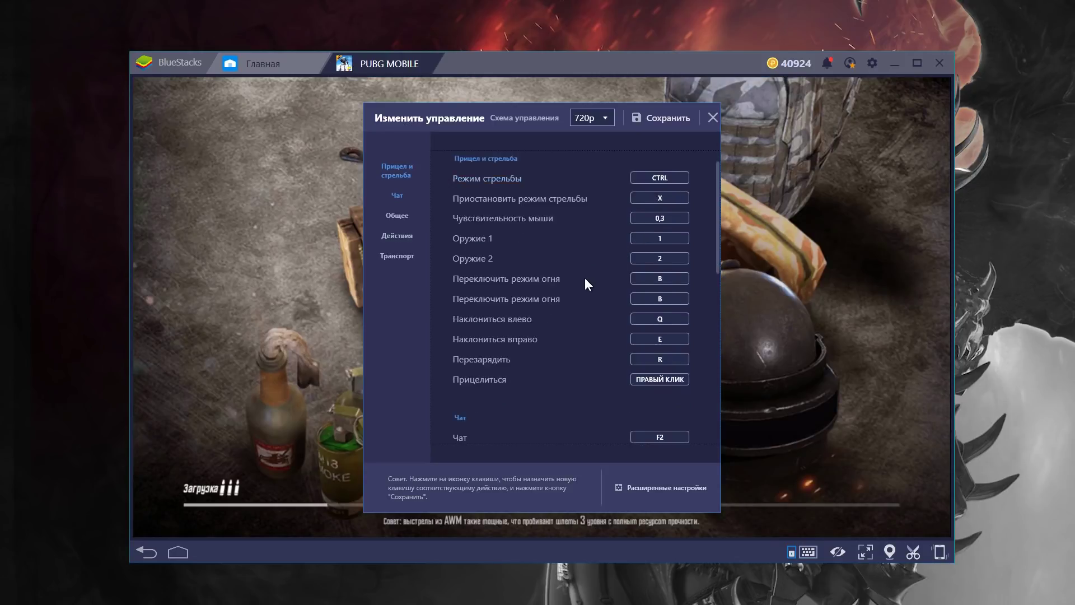
scroll(583, 278, down, 8)
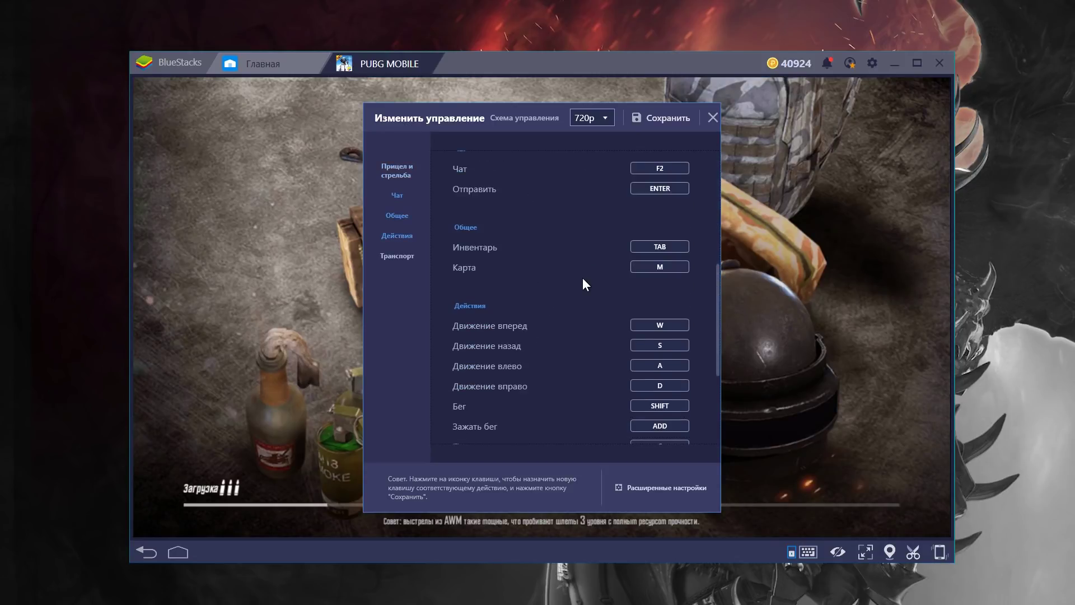
scroll(583, 279, down, 2)
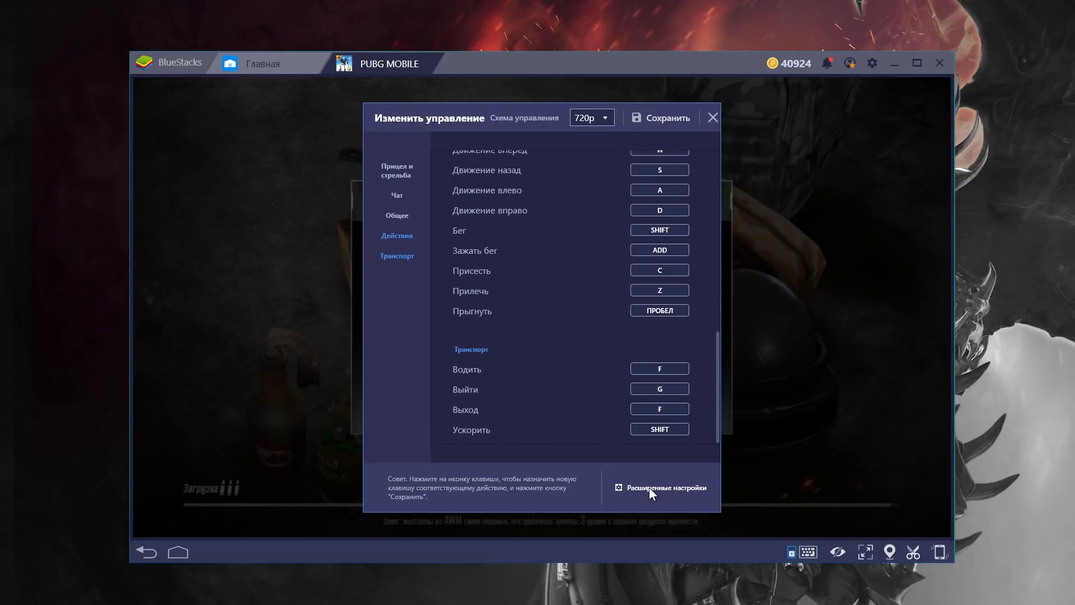
Open the advanced game controls, place an "Область тапа" control above the game's notification and look through the other control types.
click(650, 487)
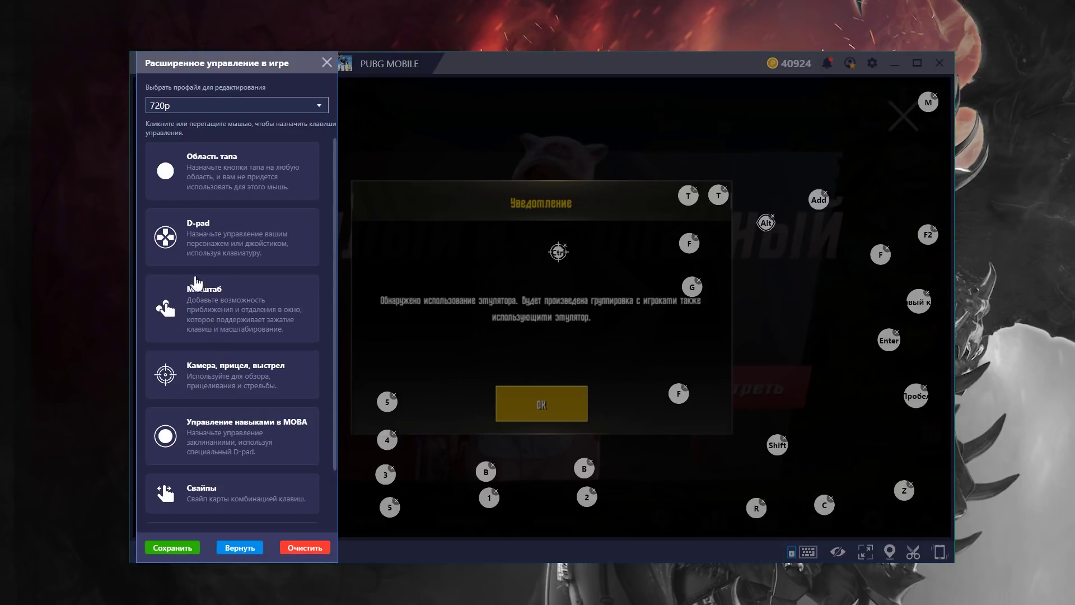
drag(187, 173, 482, 173)
scroll(260, 364, down, 1)
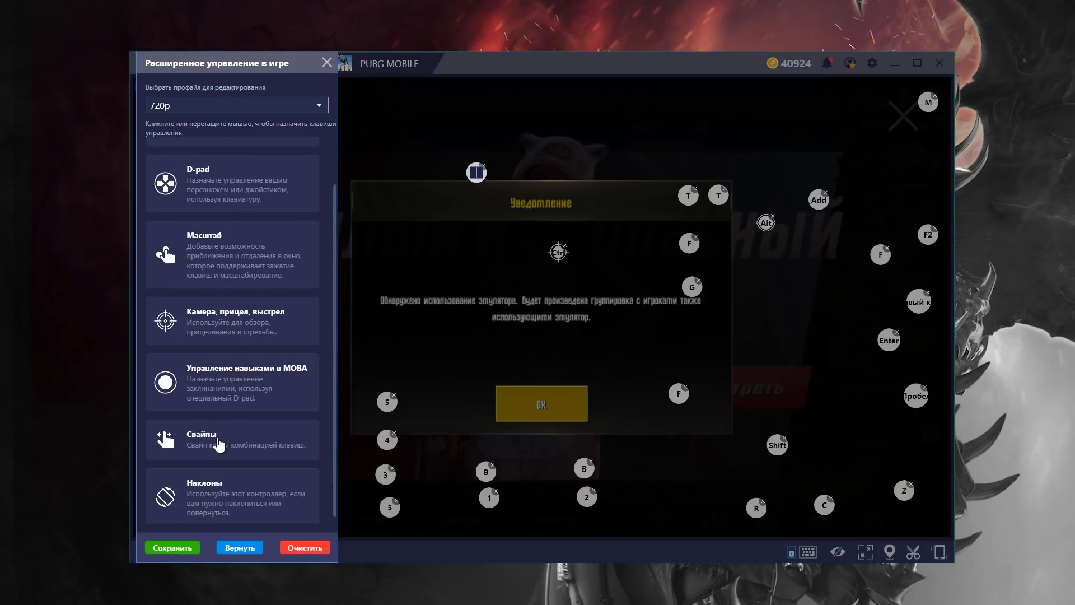
Close the advanced game controls without saving the changes and dismiss the game's emulator notification and promotional banner.
click(327, 62)
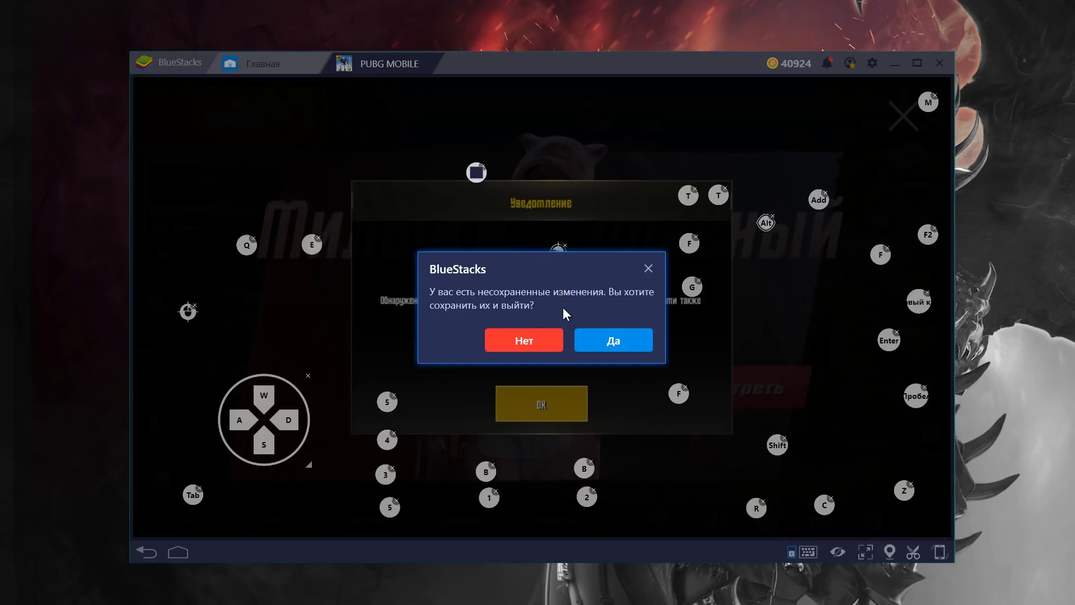
click(533, 341)
click(539, 411)
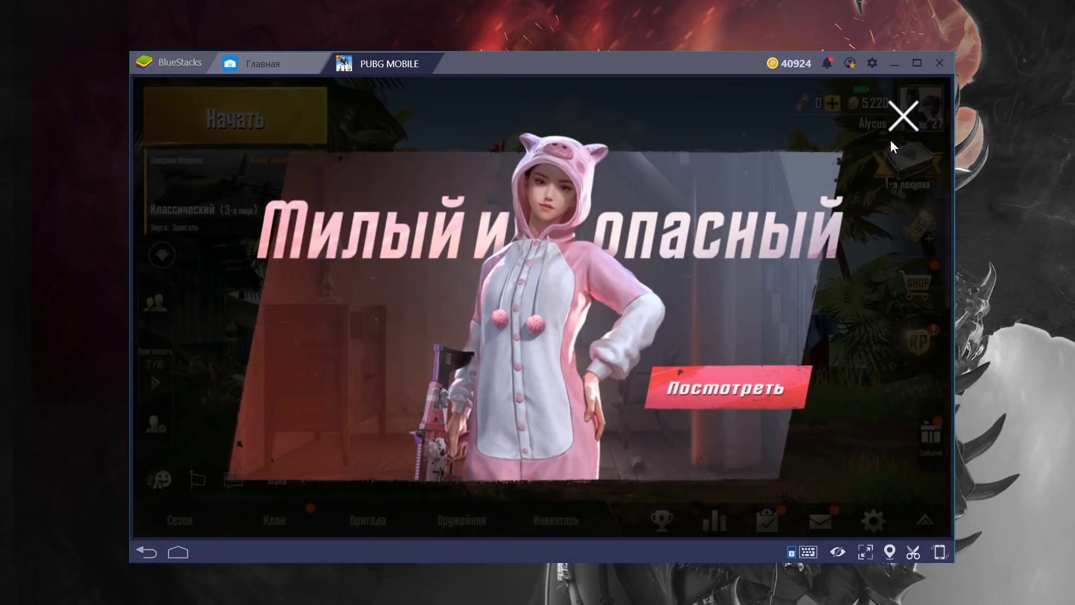
click(898, 120)
click(899, 120)
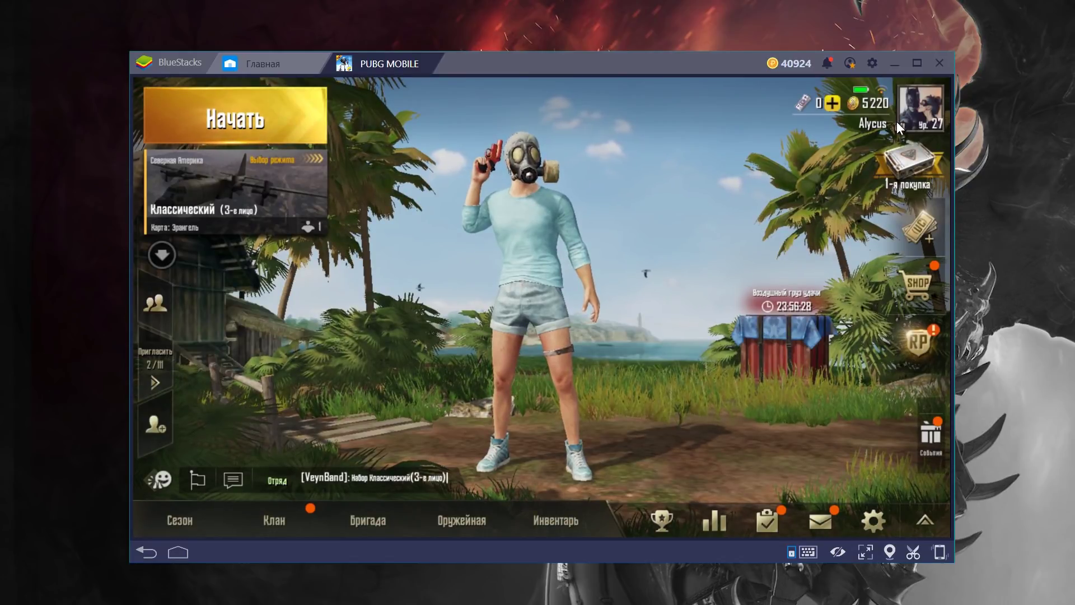
Start matchmaking for the "Классический (3-е лицо)" match and slightly raise the opacity of the on-screen key hints.
click(283, 109)
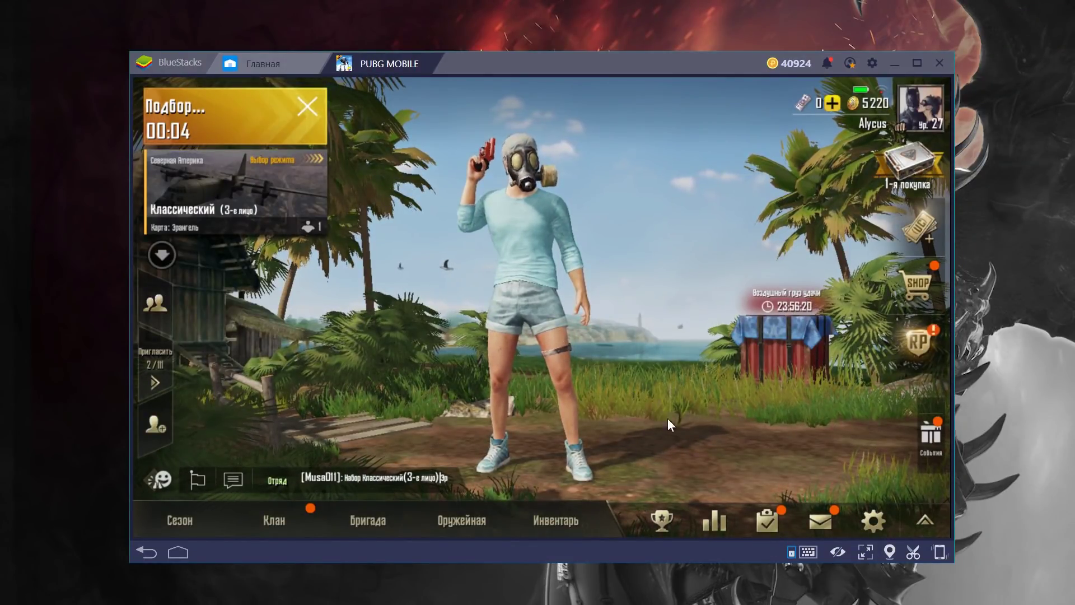
mouse_move(838, 551)
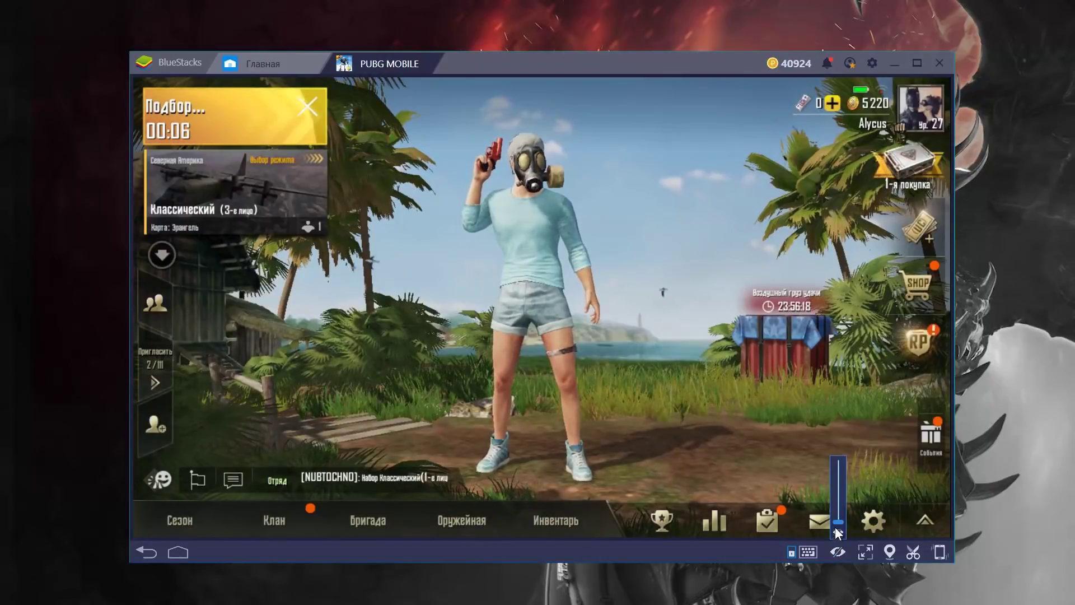
mouse_move(835, 527)
mouse_down()
mouse_move(835, 485)
mouse_move(840, 525)
mouse_move(842, 506)
mouse_up()
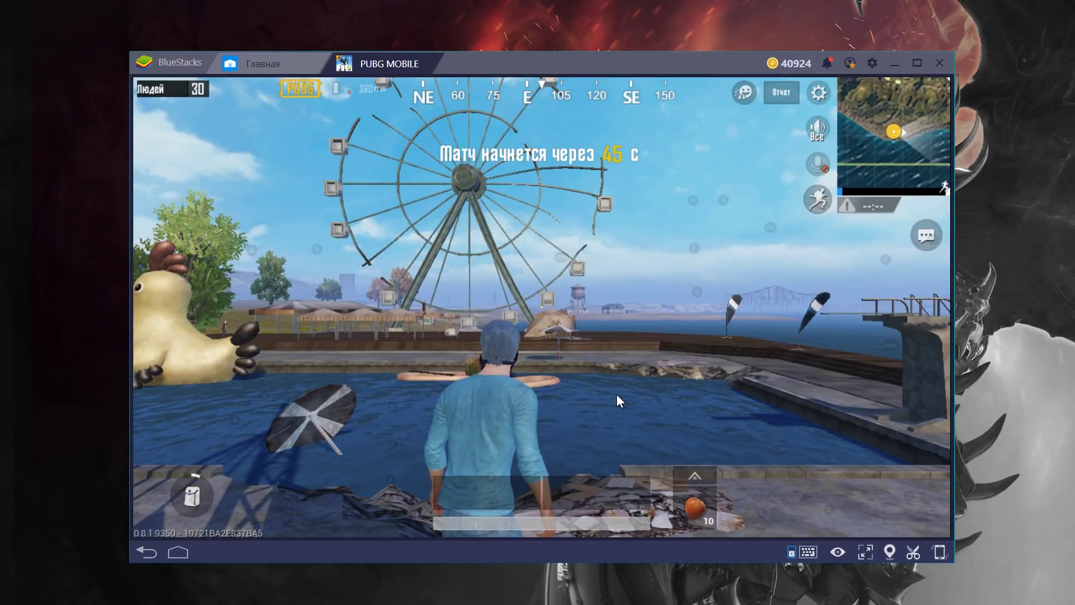
Turn the character around and run along the poolside towards the fast-food pavilion in the pre-match area.
drag(563, 347, 488, 353)
key(w)
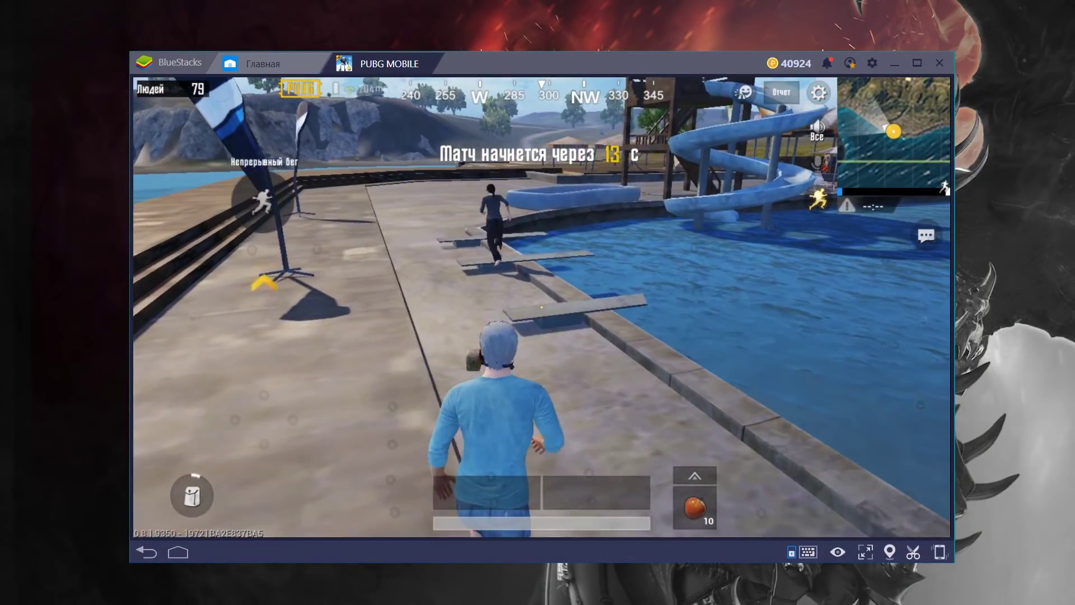
key(w)
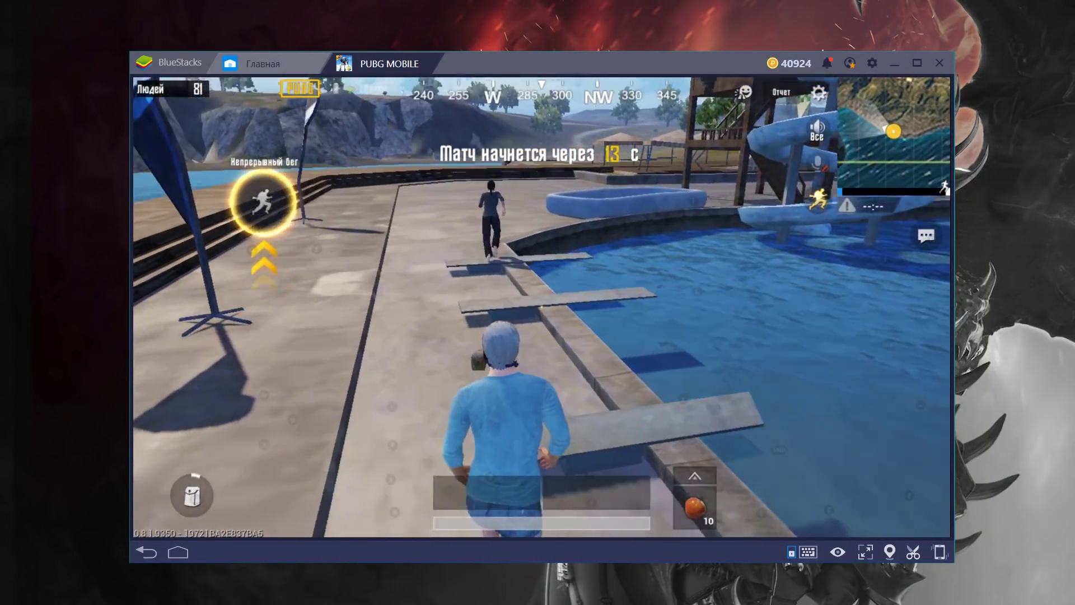
key(w)
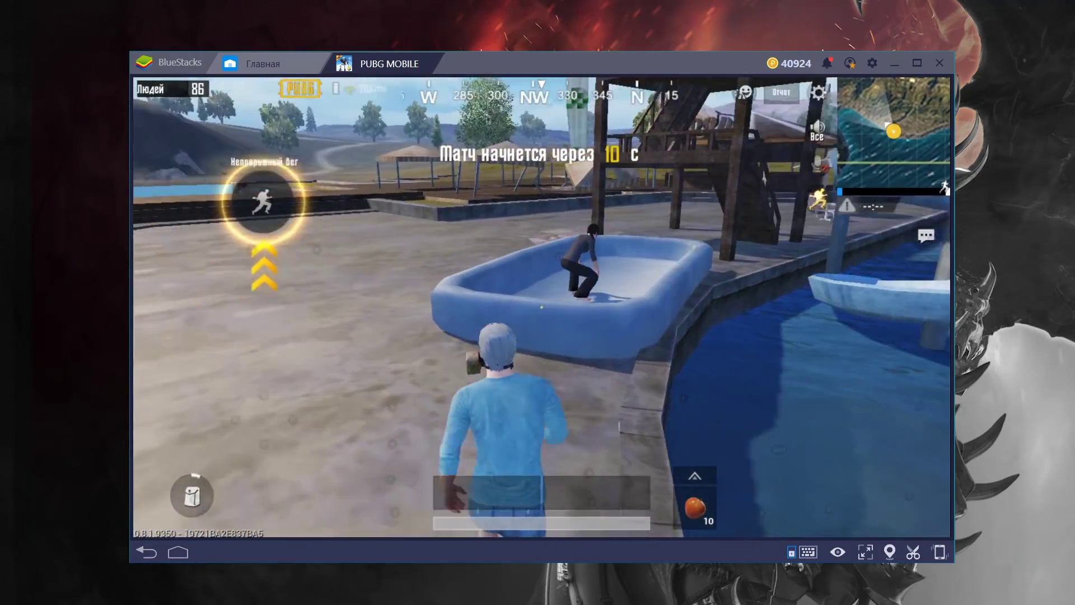
key(w)
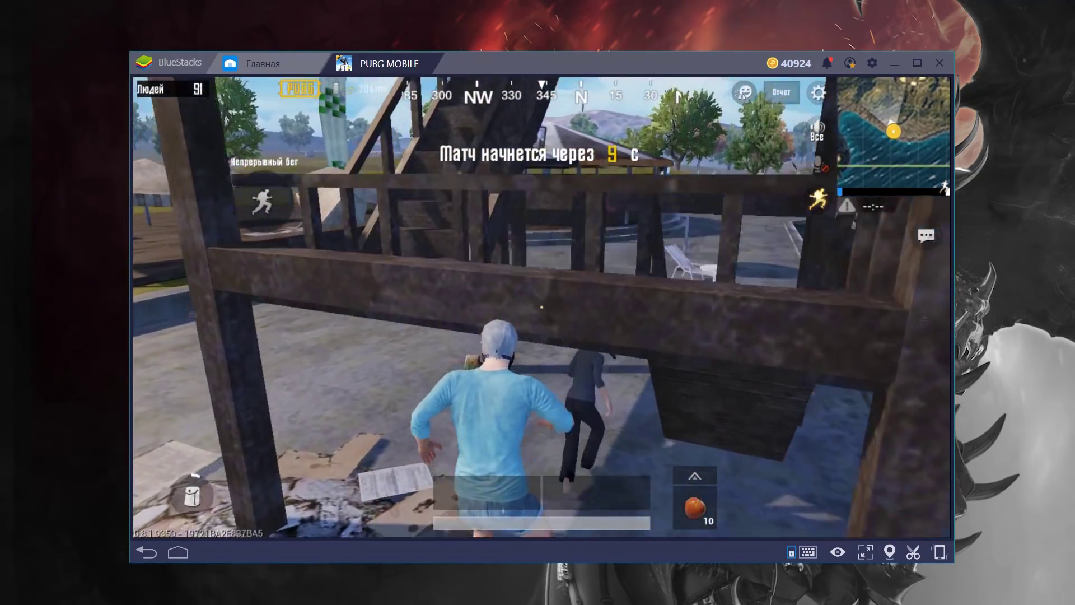
key(w)
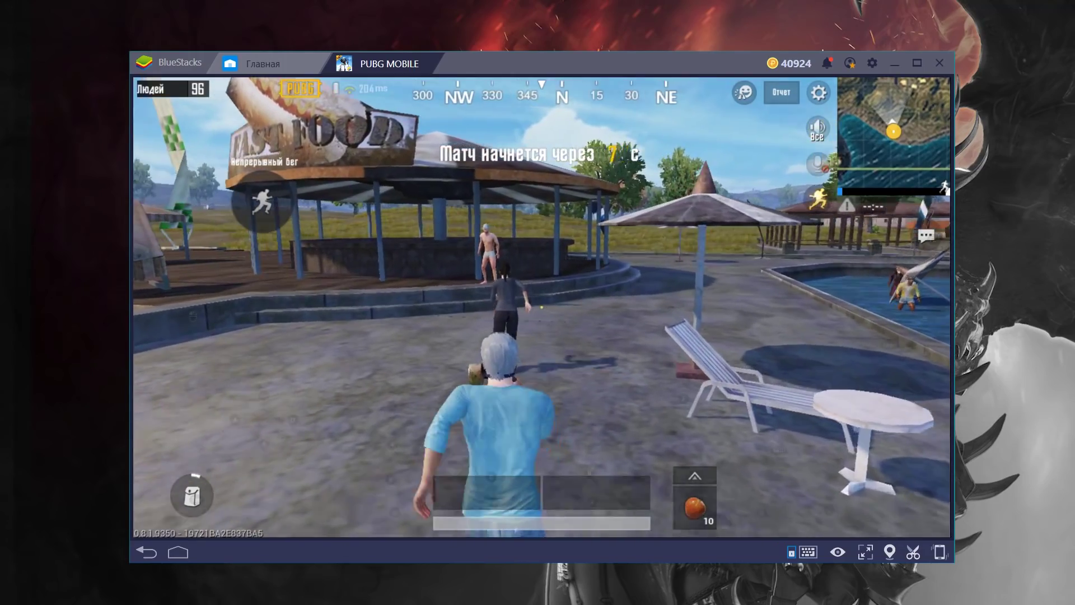
key(w)
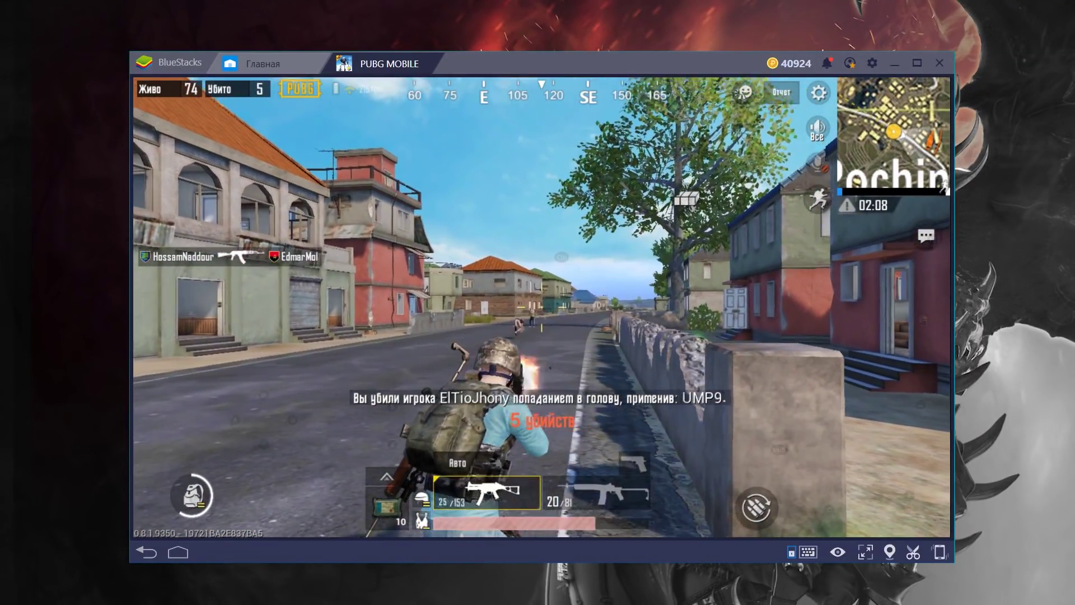
Aim the UMP9 and shoot the enemies along the road from behind the low stone wall.
right_click(542, 307)
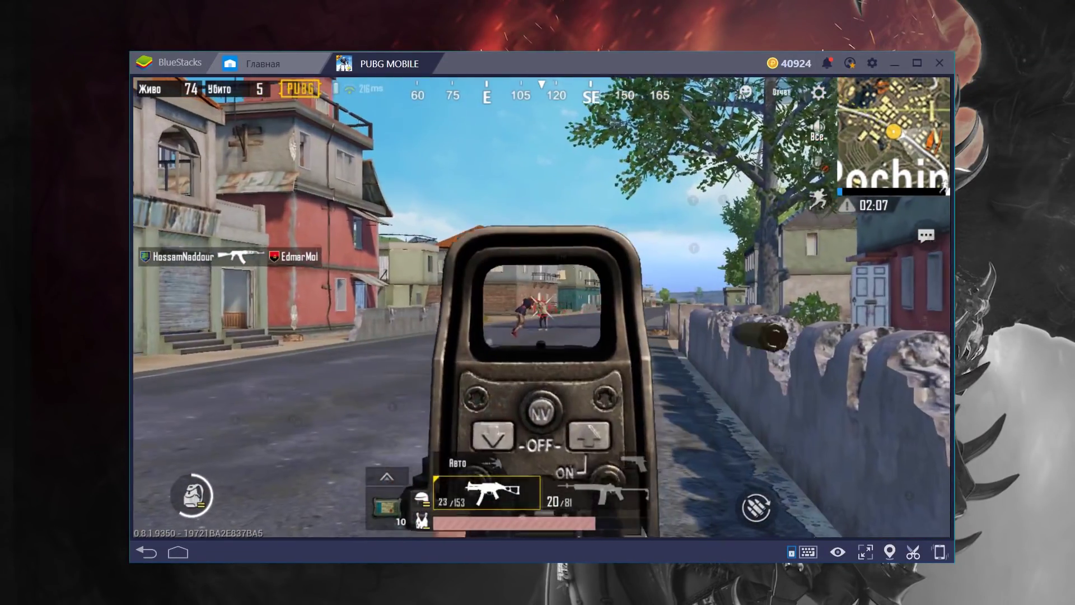
click(541, 307)
right_click(542, 306)
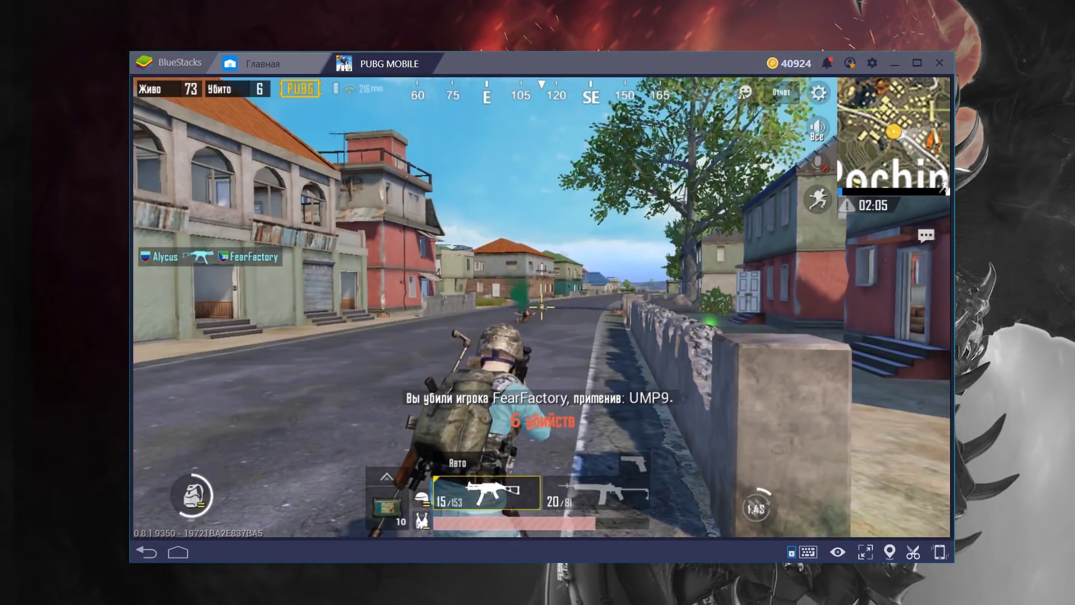
click(541, 307)
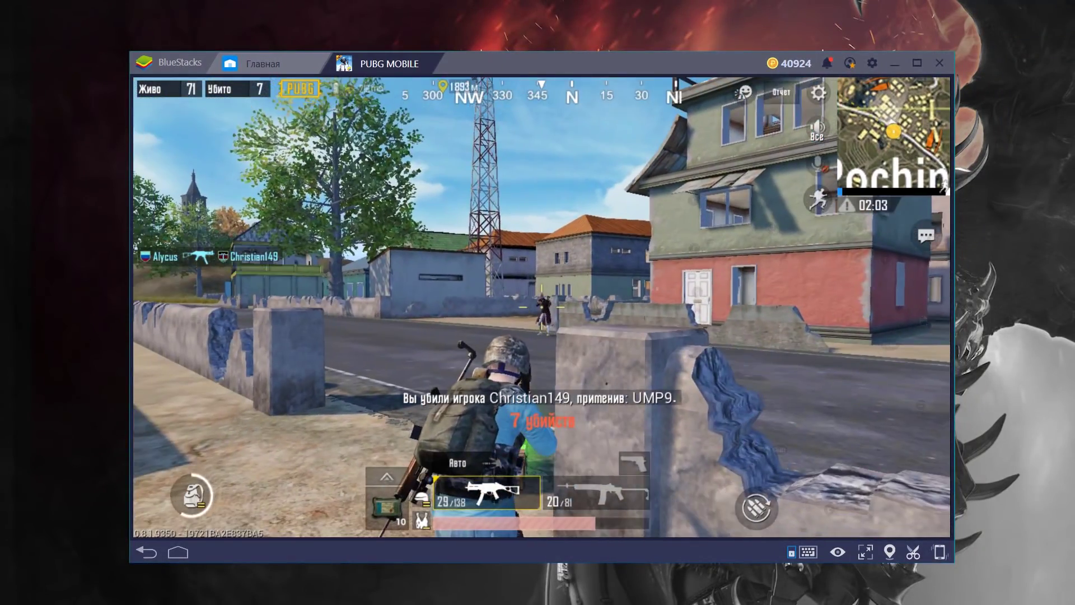
click(541, 307)
click(541, 307)
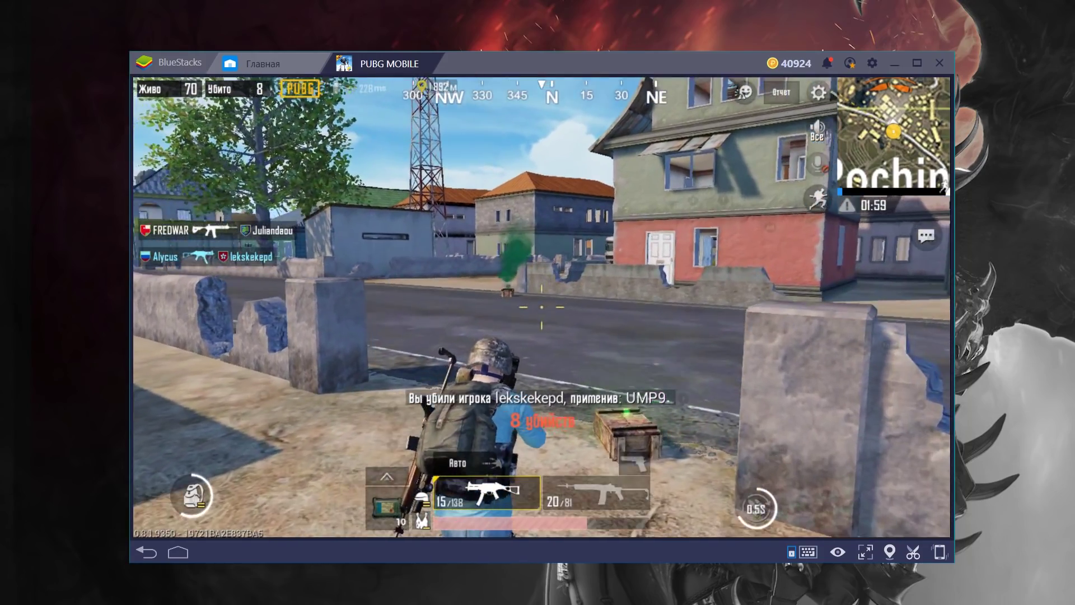
Move the character away from the loot crate and along the open street between the houses.
key(w)
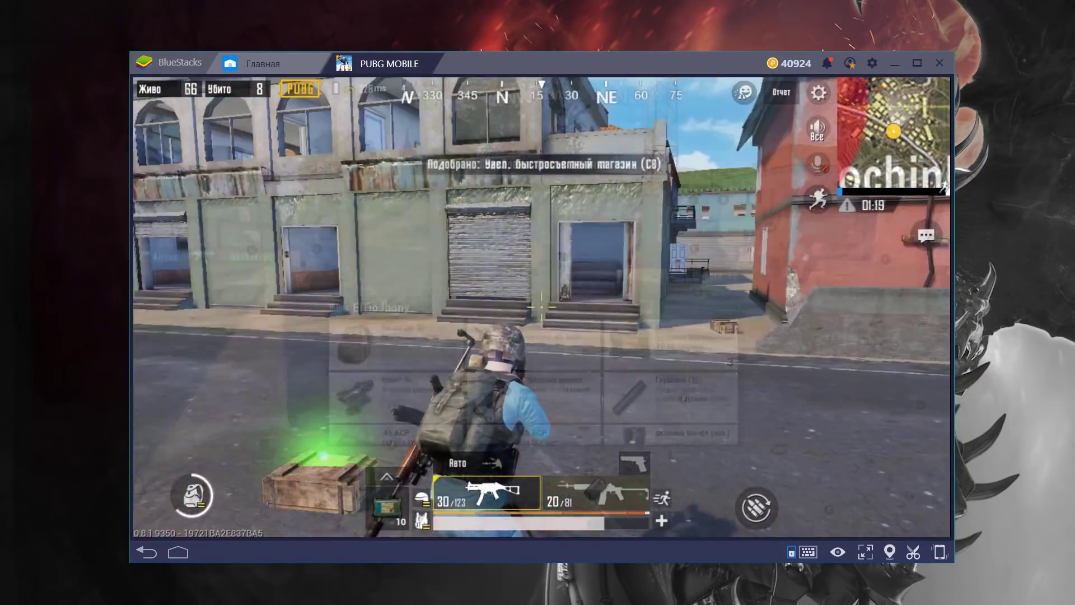
key(w)
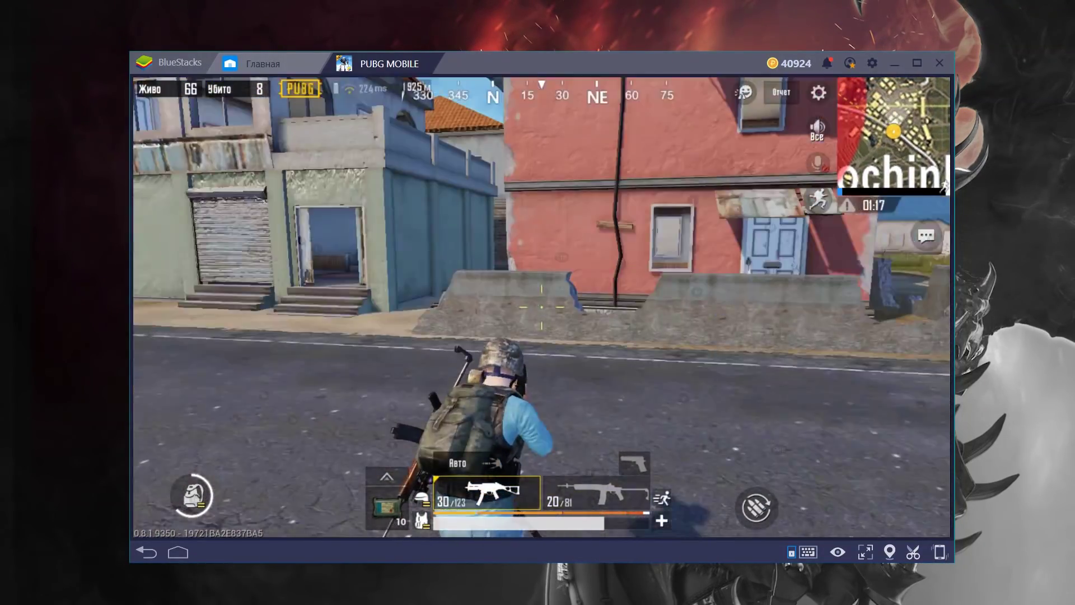
key(w)
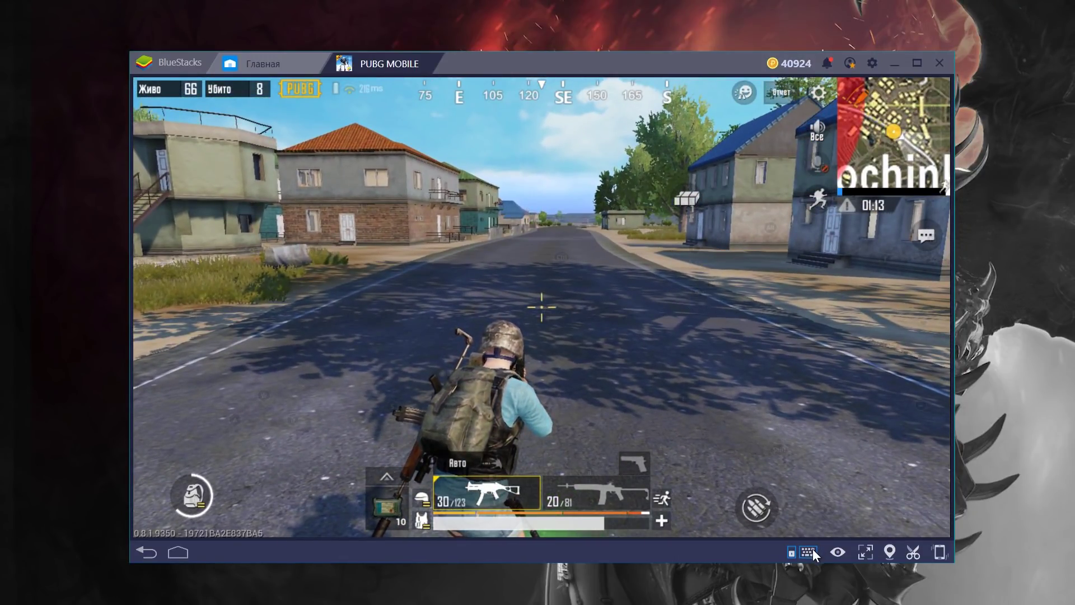
Raise the on-screen key hints' opacity to about half, reduce it to a fainter level and close the loot crate's item list.
key(ctrl+shift+h)
click(713, 117)
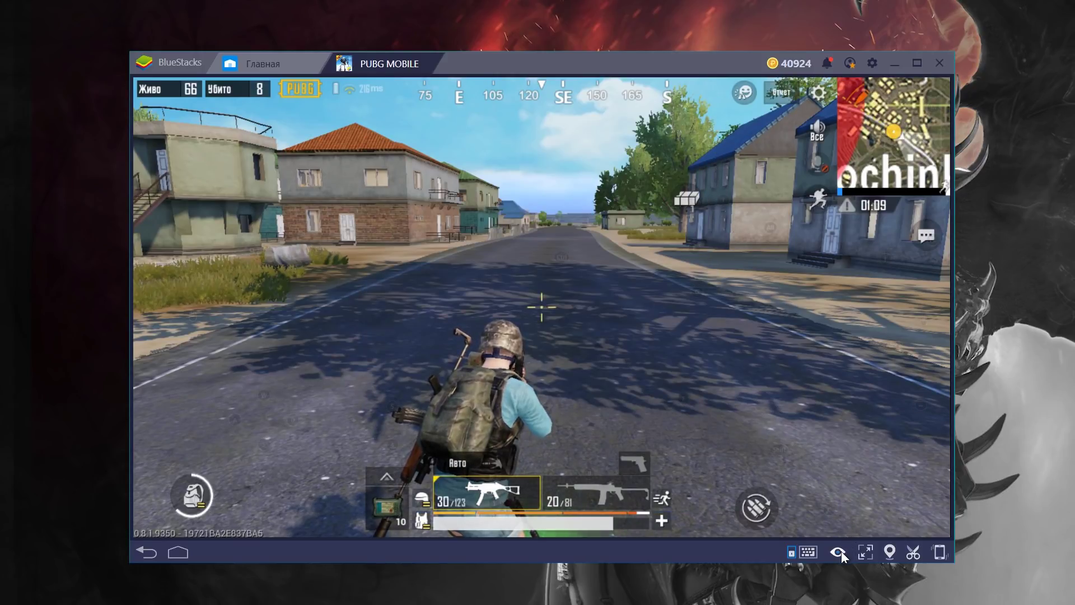
drag(841, 508, 838, 492)
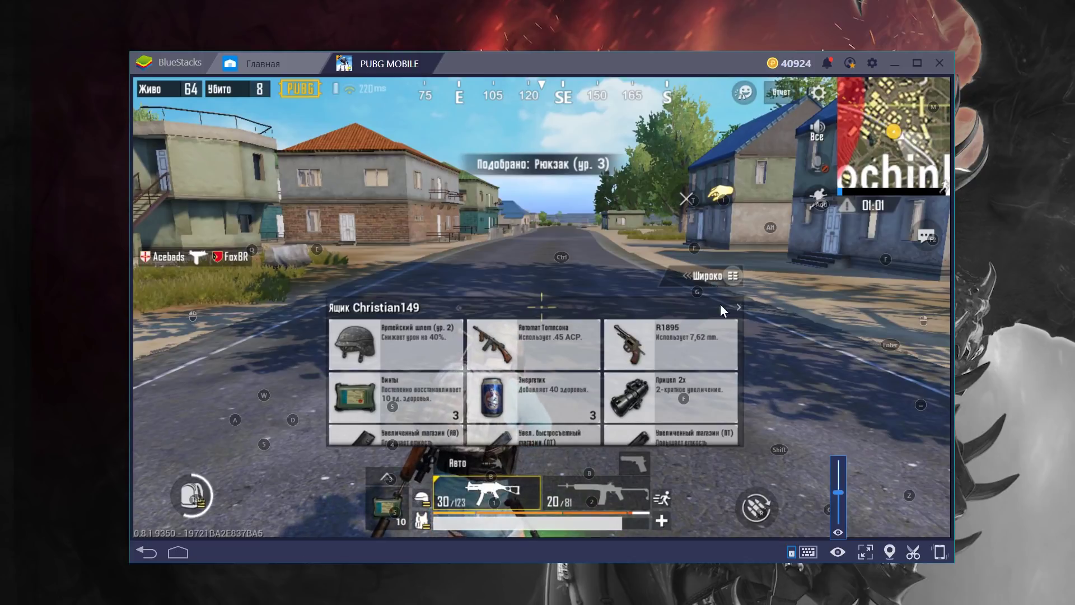
drag(840, 495, 841, 507)
click(688, 200)
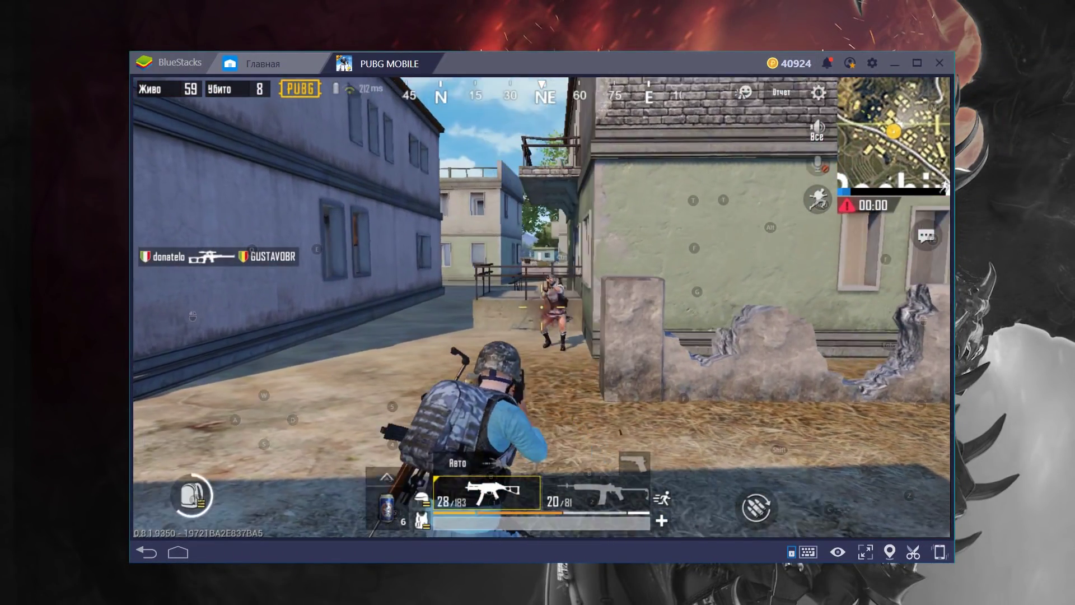
Shoot the enemies beside the green building with the UMP9.
click(541, 307)
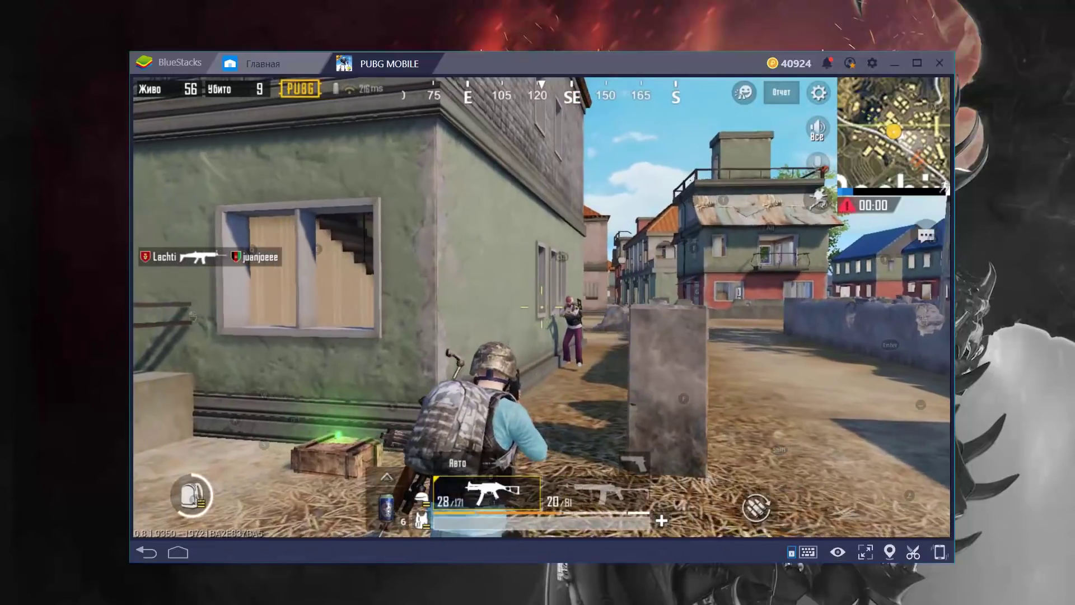
click(542, 307)
click(542, 307)
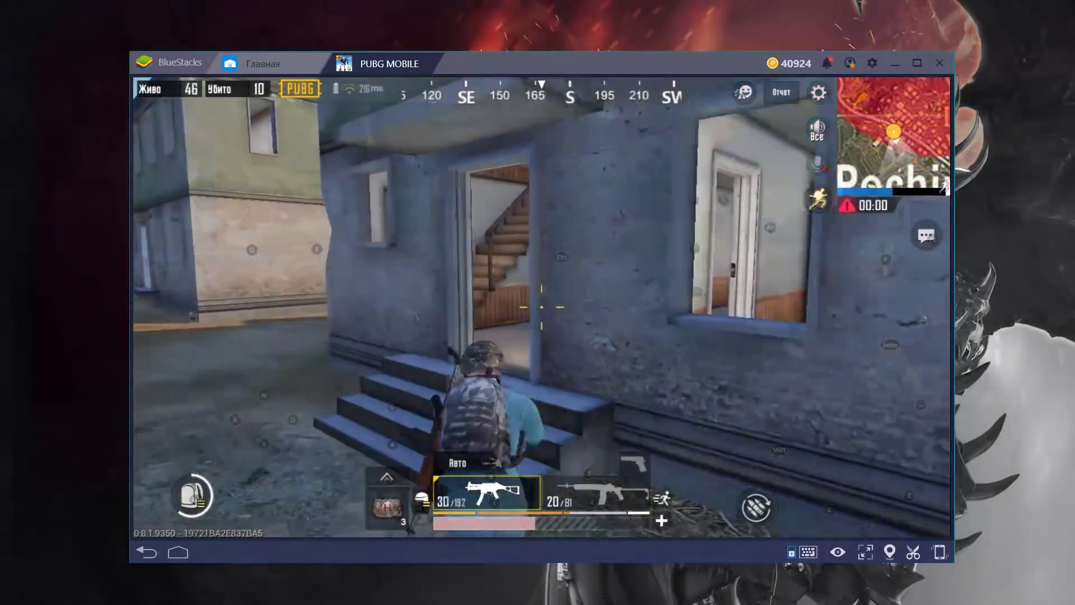
Run up the steps into the blue house and climb the staircase to the upper floor.
key(w)
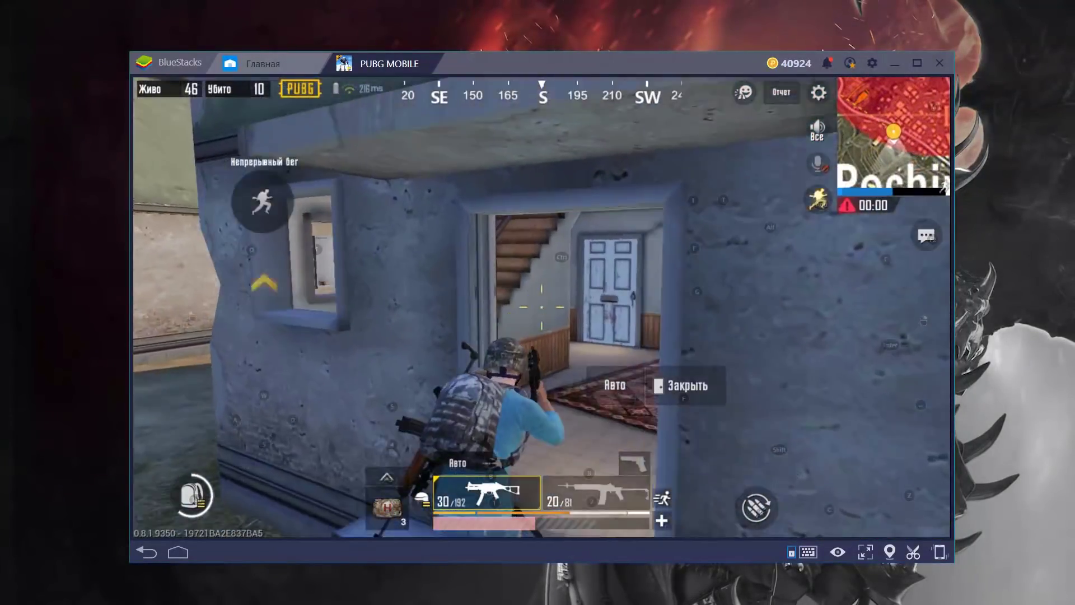
key(w)
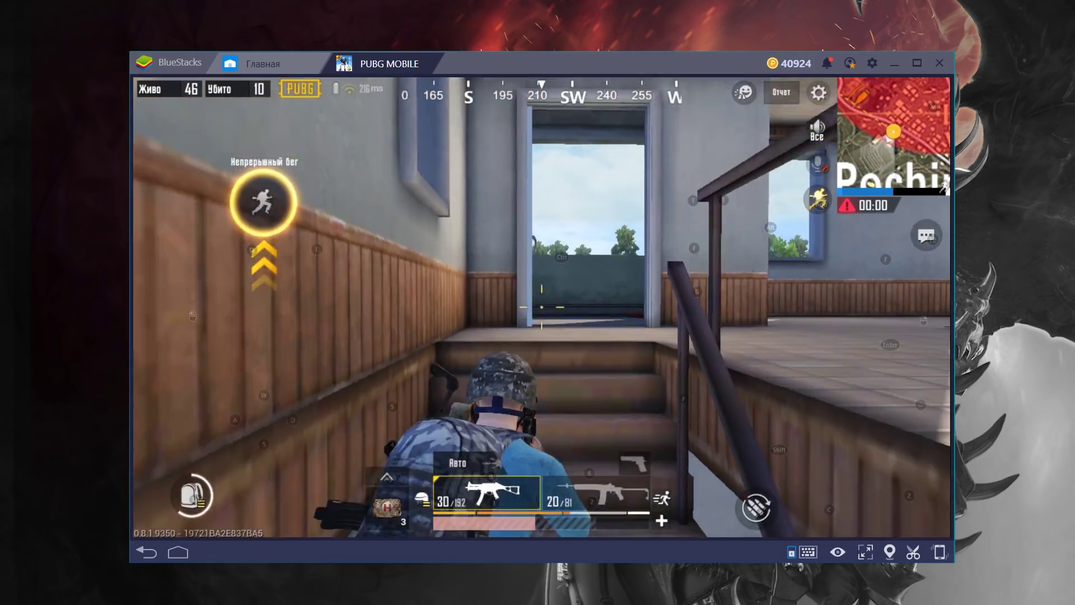
key(w)
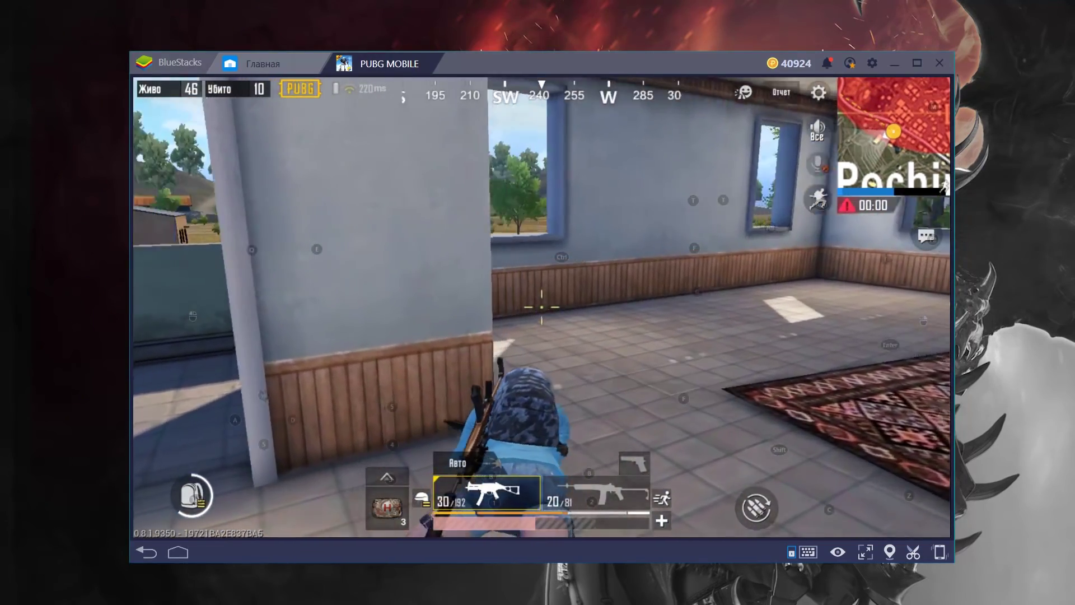
Heal the character with a first aid kit, expand the consumables list and use an energy drink.
key(4)
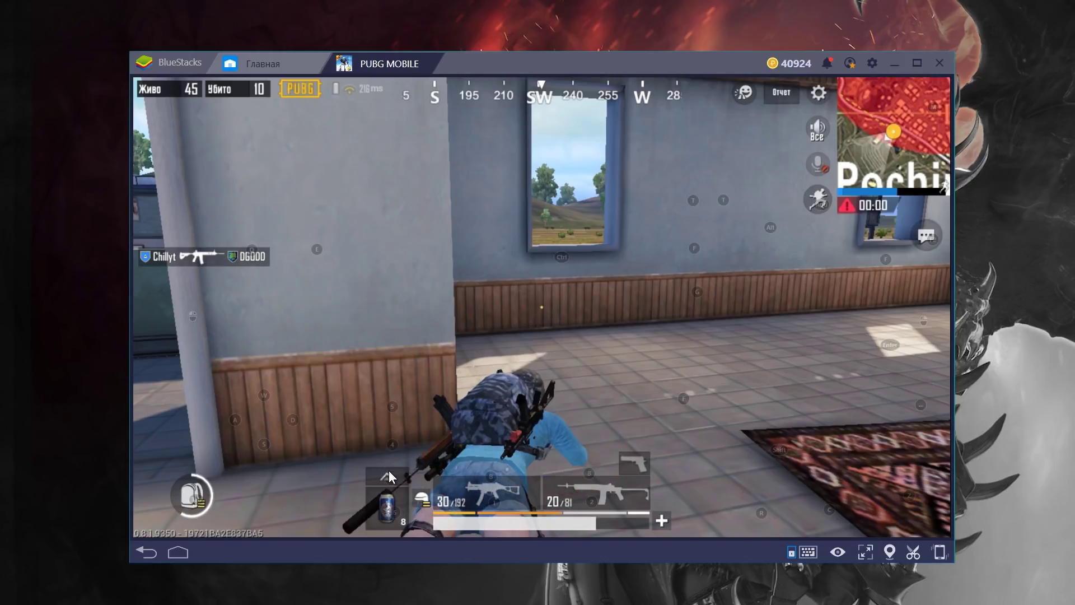
click(389, 472)
click(391, 474)
click(394, 482)
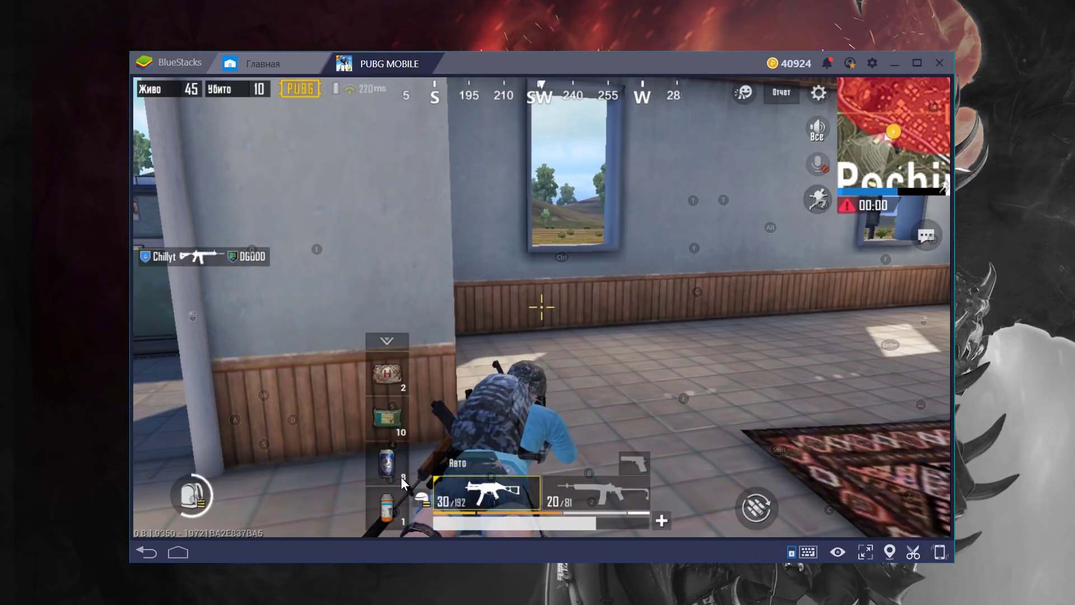
click(400, 477)
key(4)
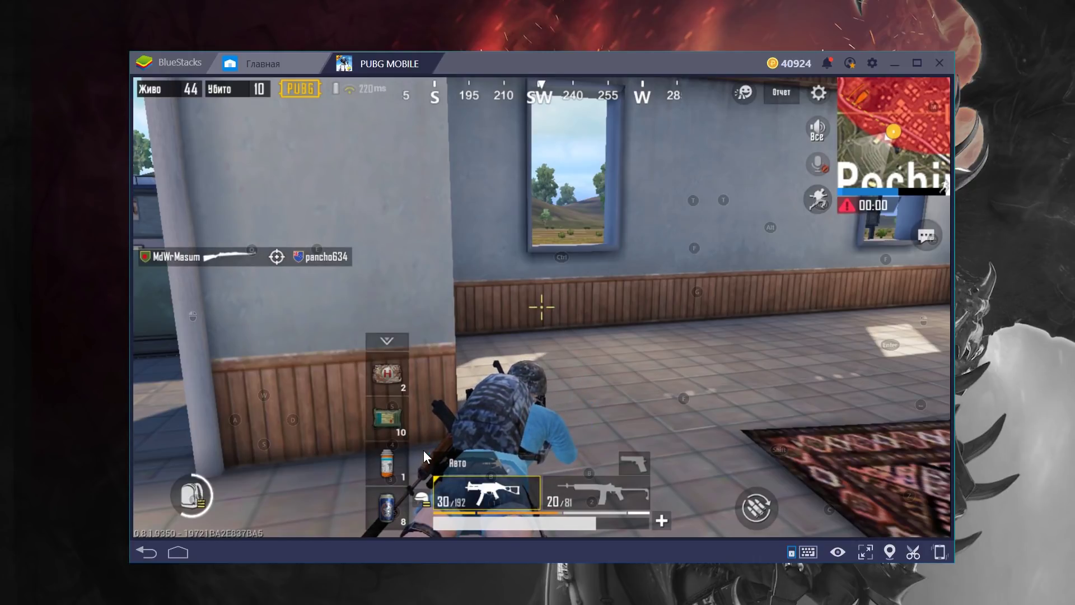
key(5)
key(4)
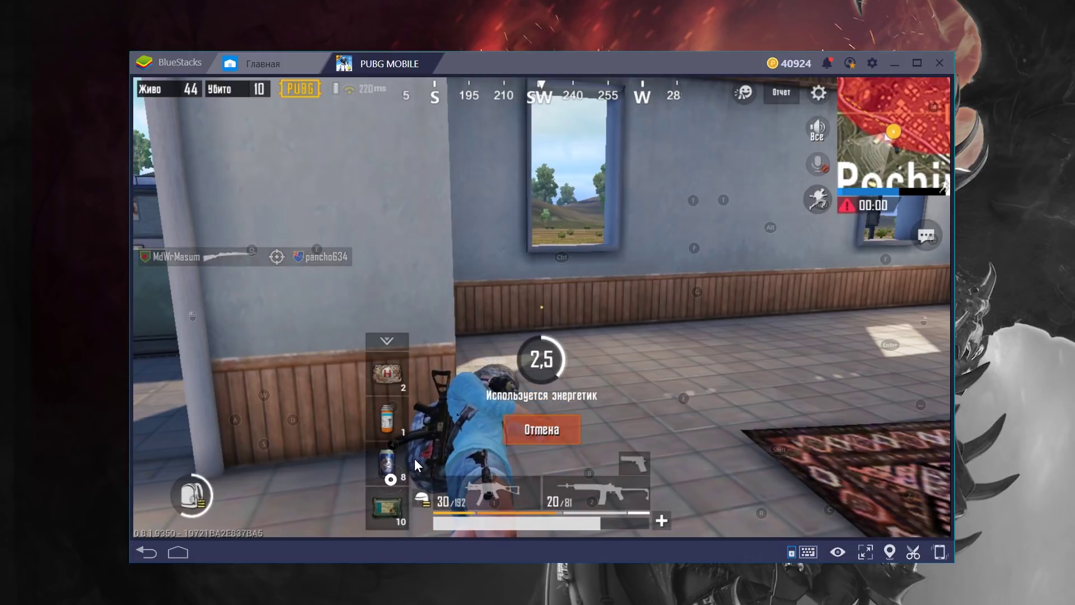
key(5)
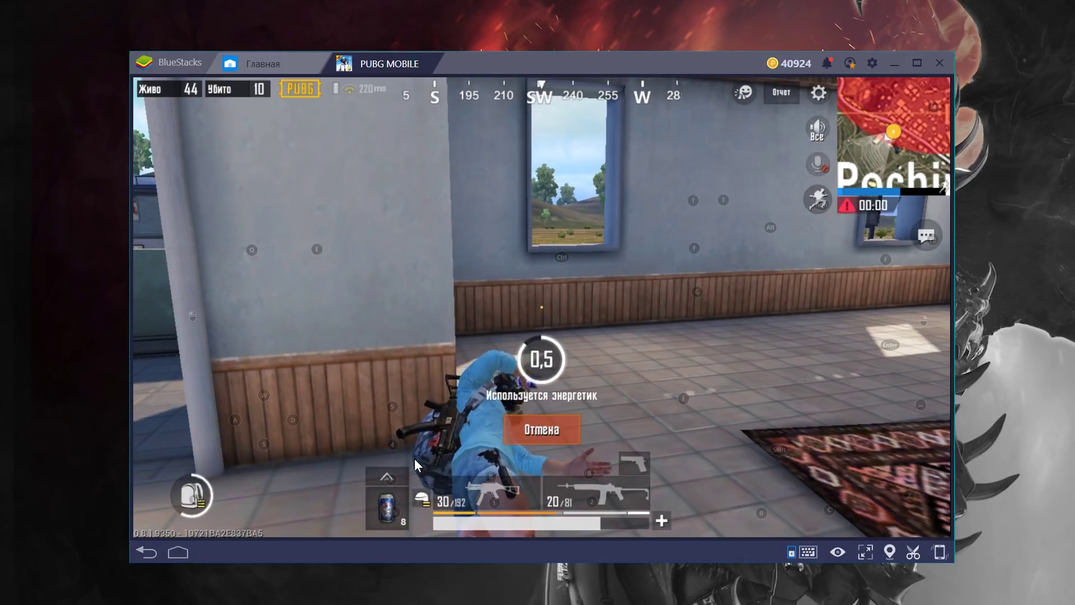
Equip the UMP9 again and move through the upstairs rooms towards the corner windows.
key(1)
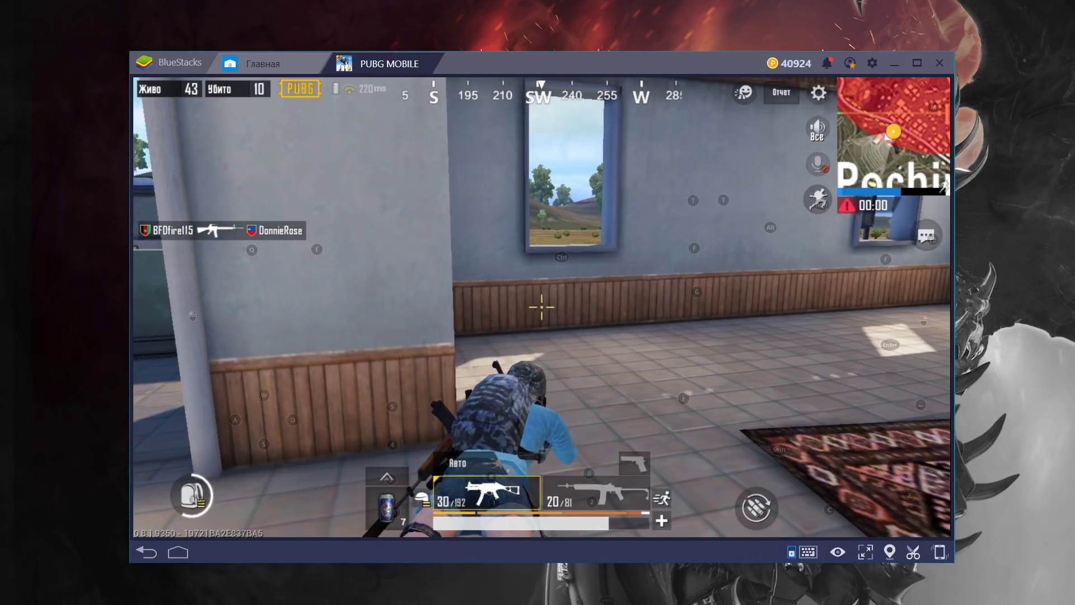
key(w)
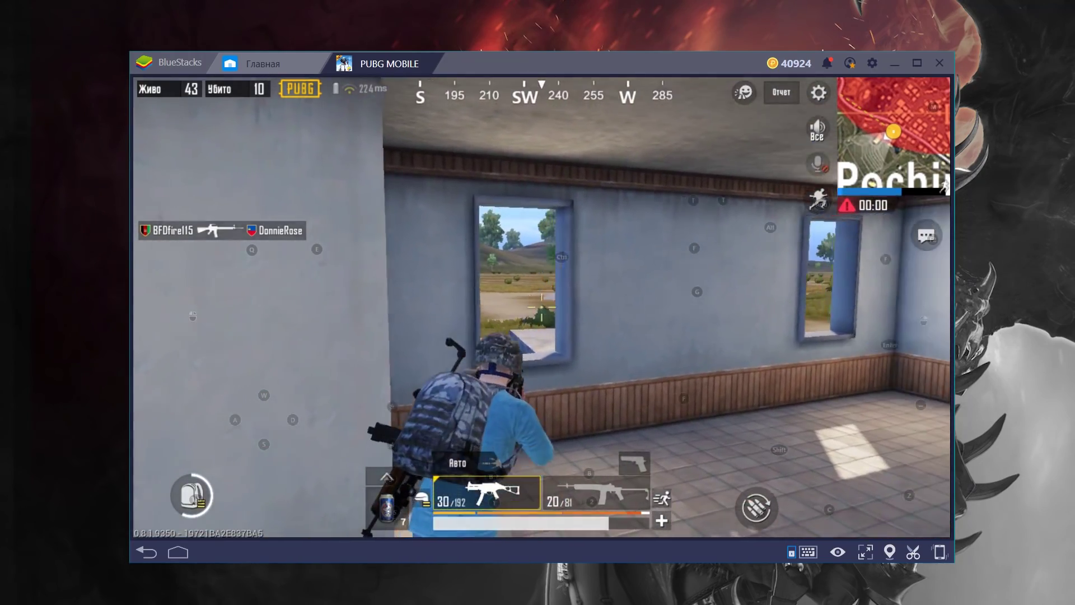
key(w)
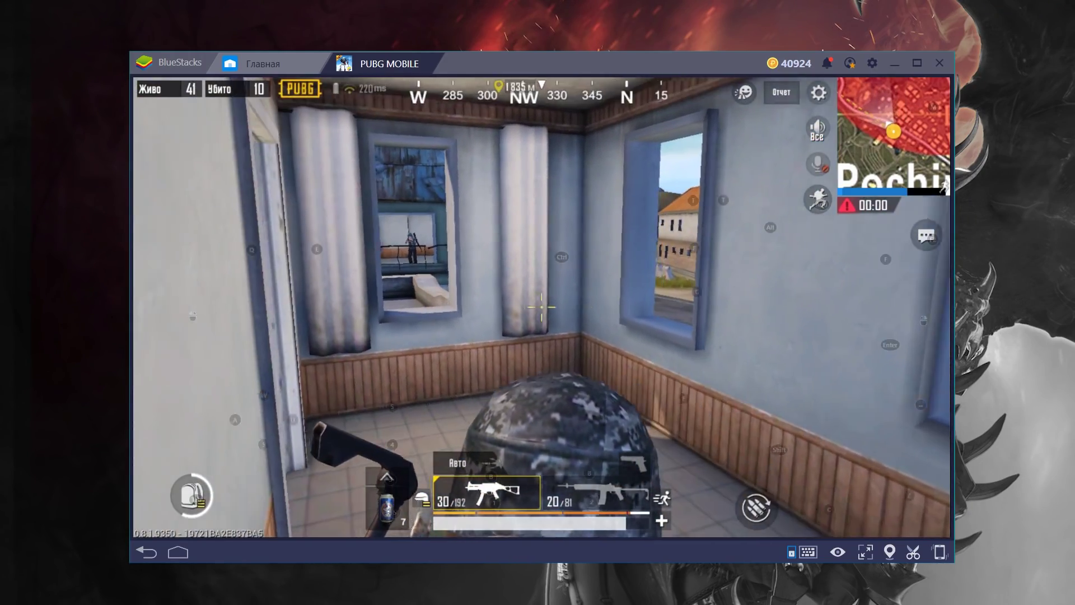
Shoot the enemy visible through the corner room's window with the UMP9.
click(541, 307)
click(542, 307)
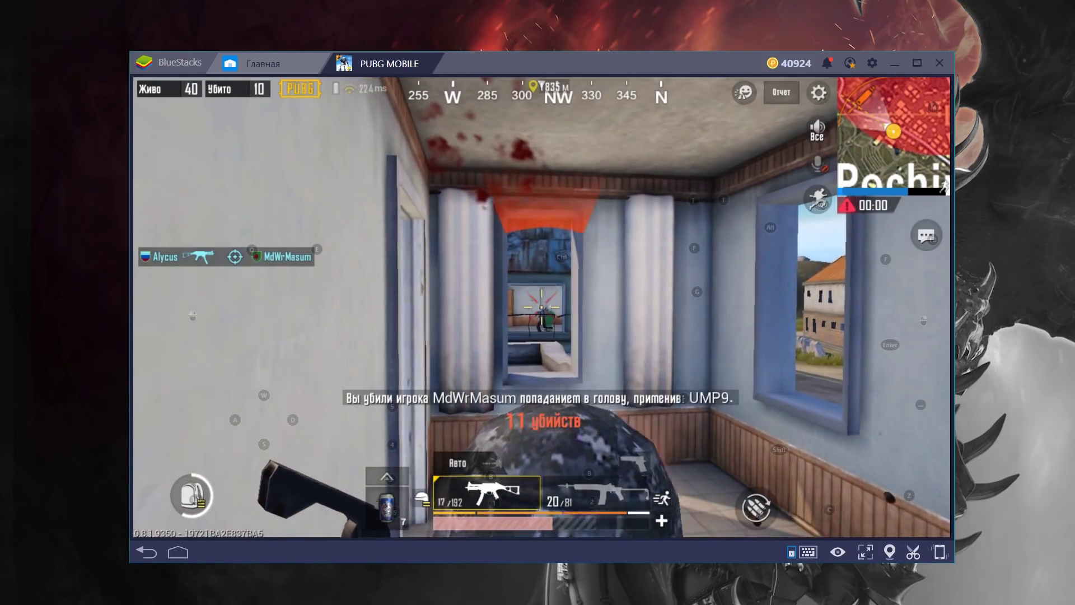
key(w)
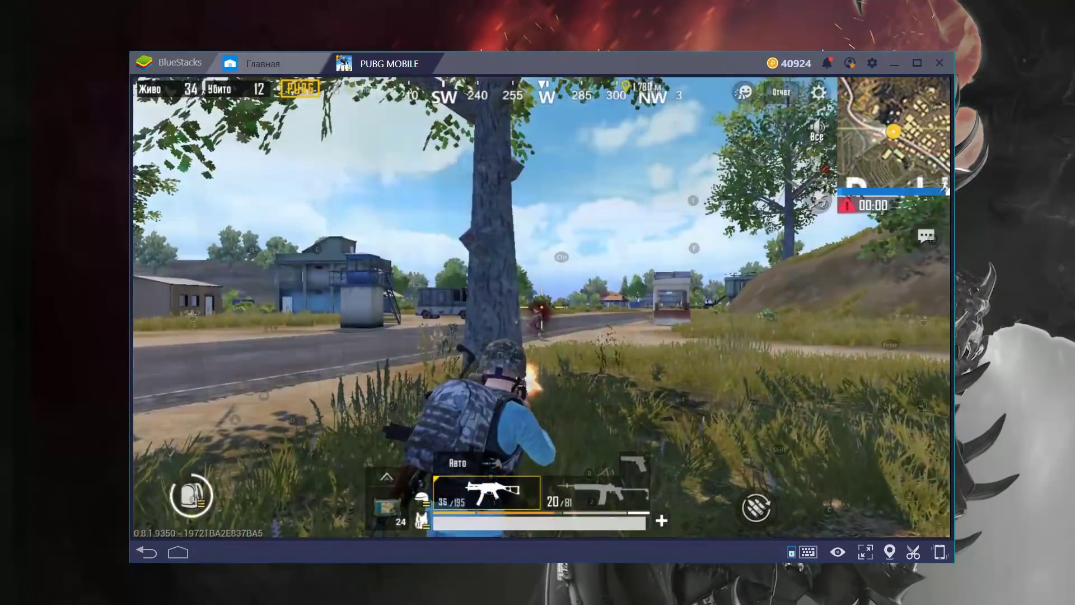
Shoot the enemy on the road beyond the tree, reload the UMP9 and run to the dropped crate.
click(542, 307)
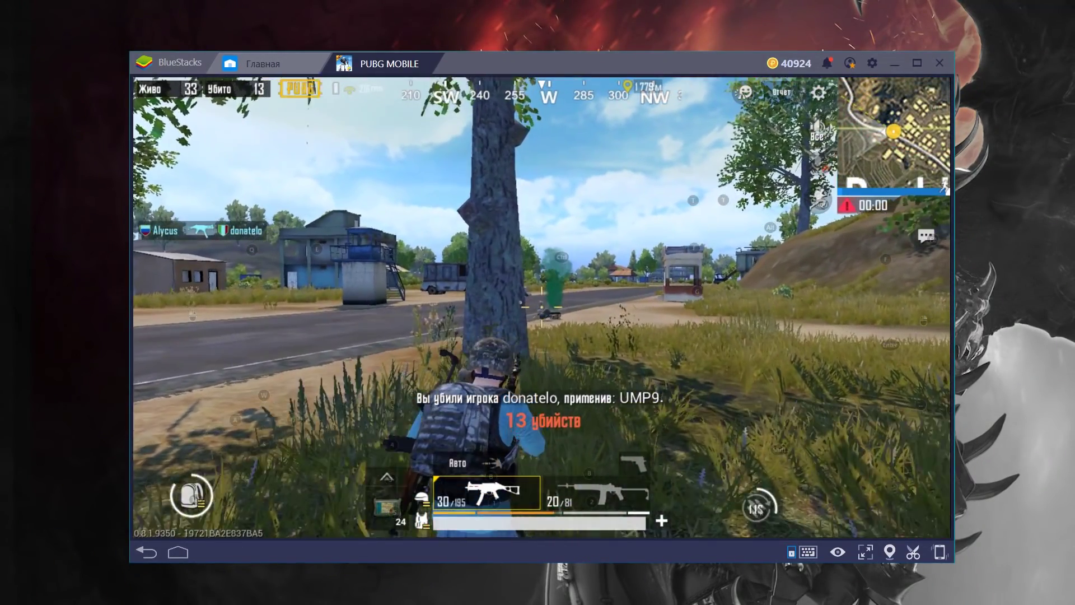
key(w)
key(r)
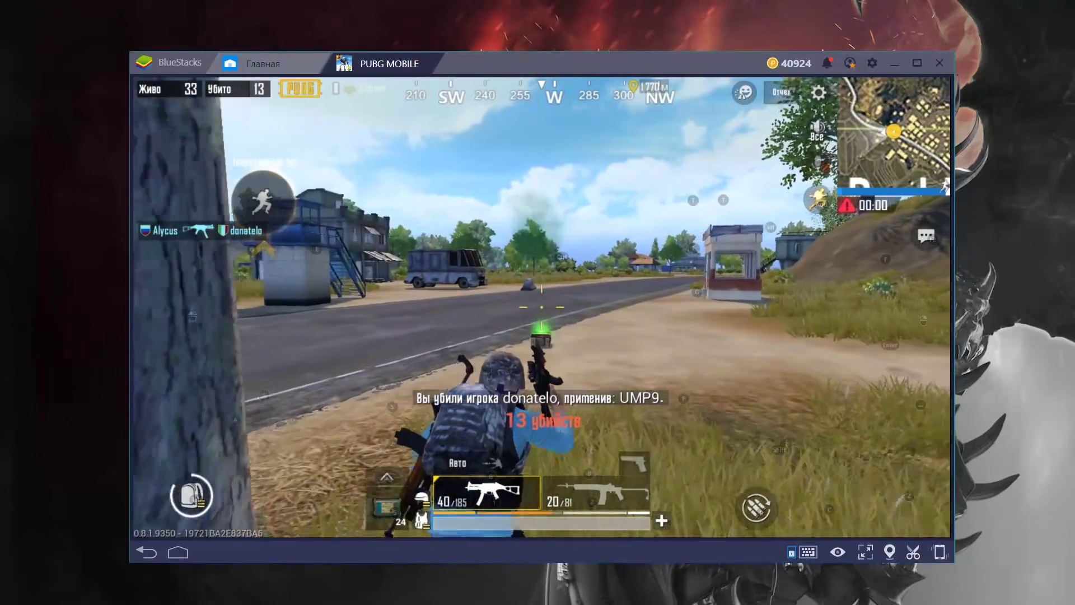
key(w)
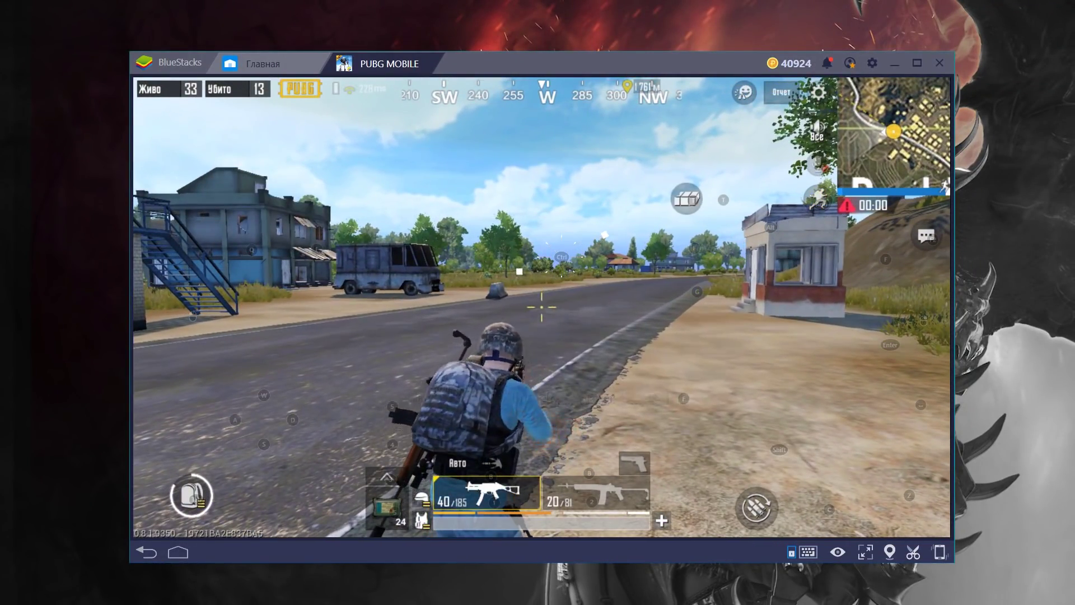
Loot the energy drink and the L&Q long-sleeve shirt from the defeated player's crate.
click(396, 344)
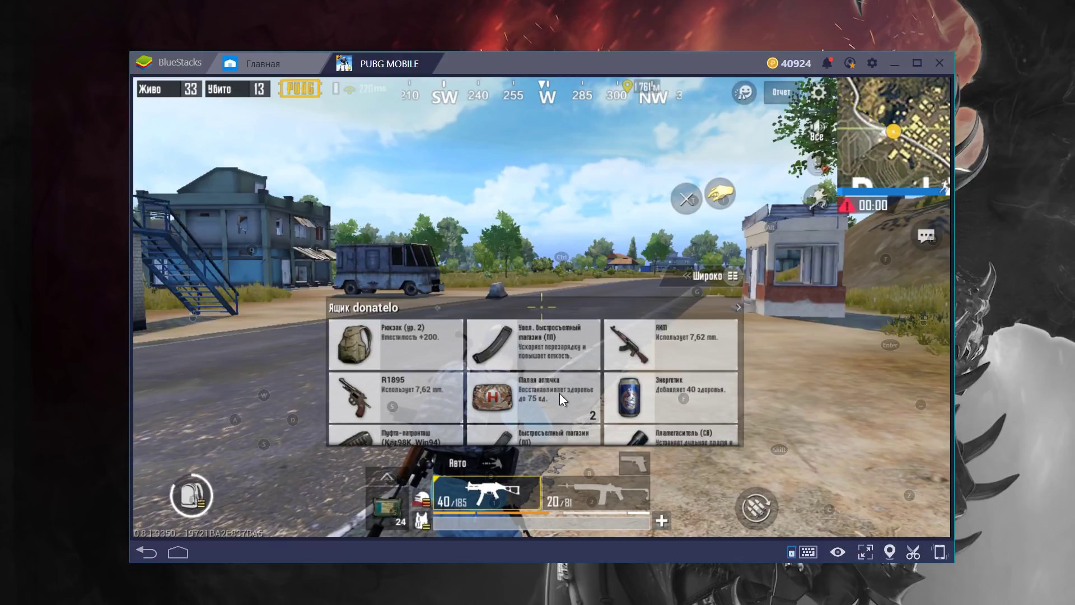
click(636, 384)
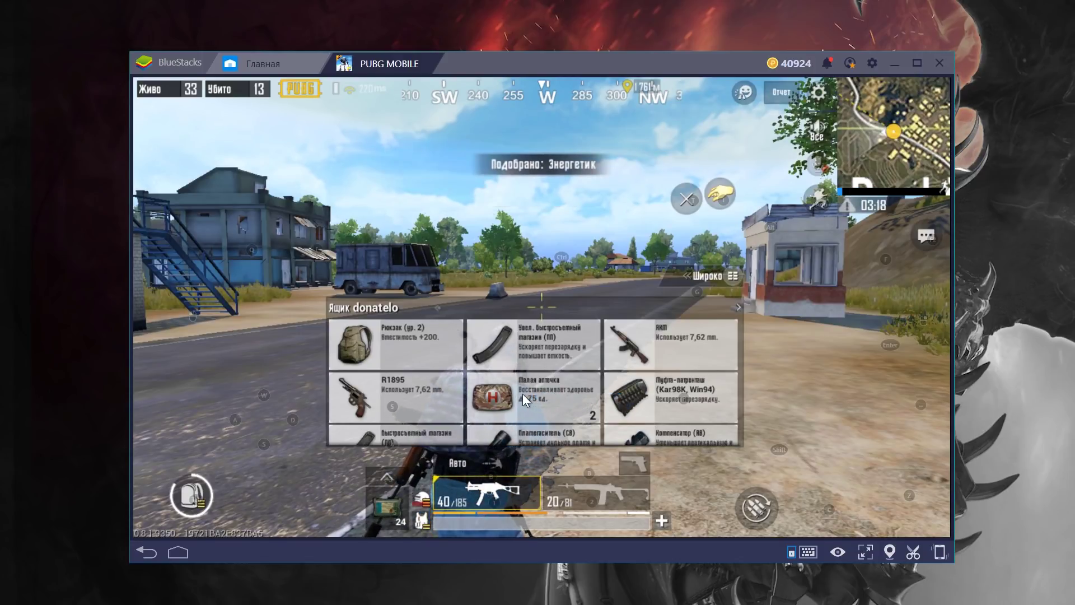
drag(523, 382, 547, 284)
drag(552, 376, 555, 224)
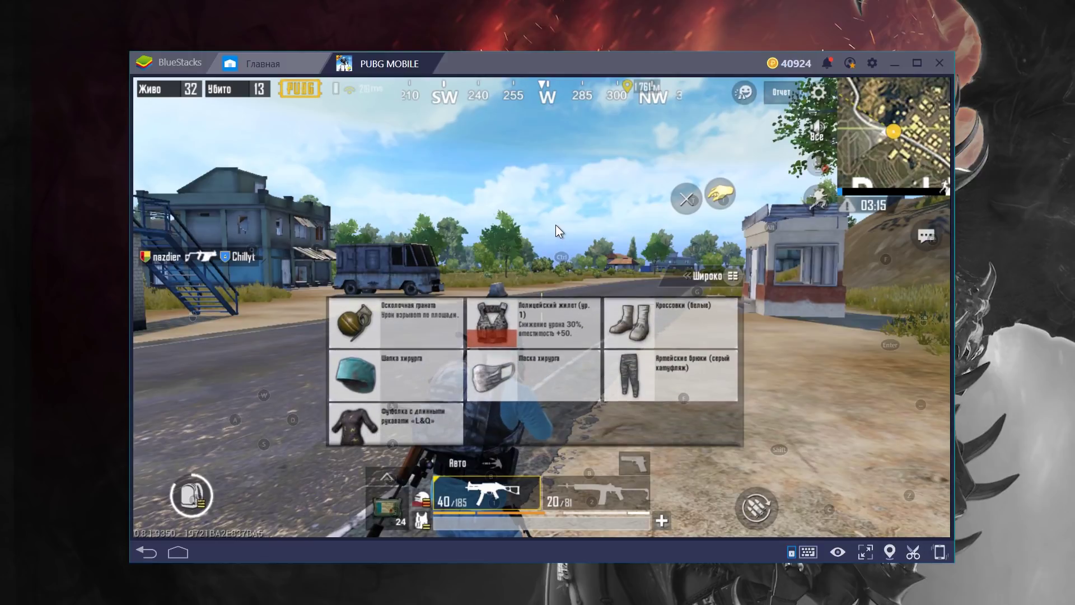
click(411, 416)
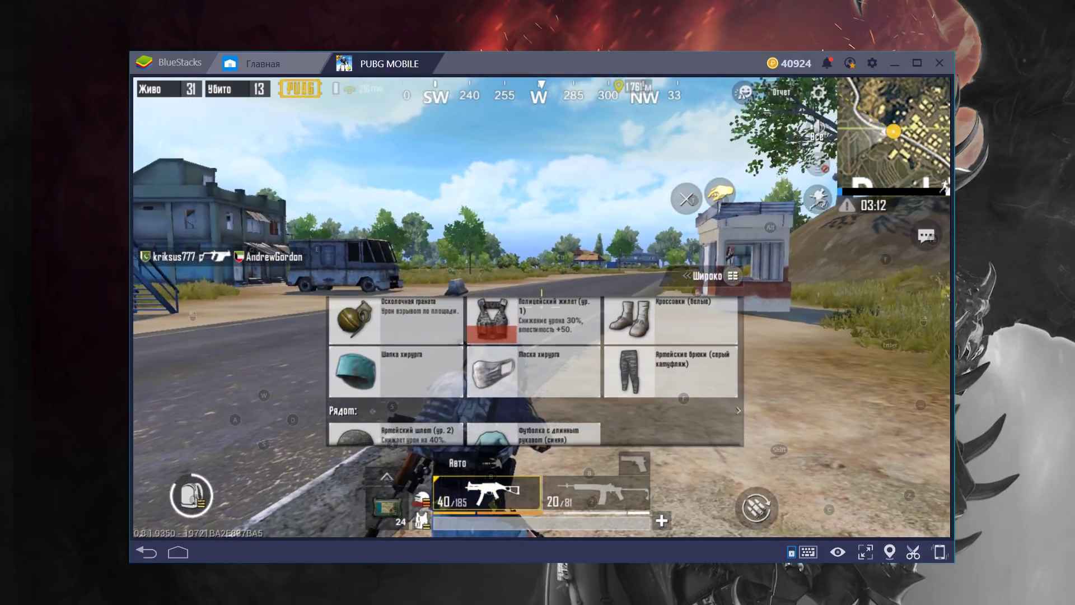
key(w)
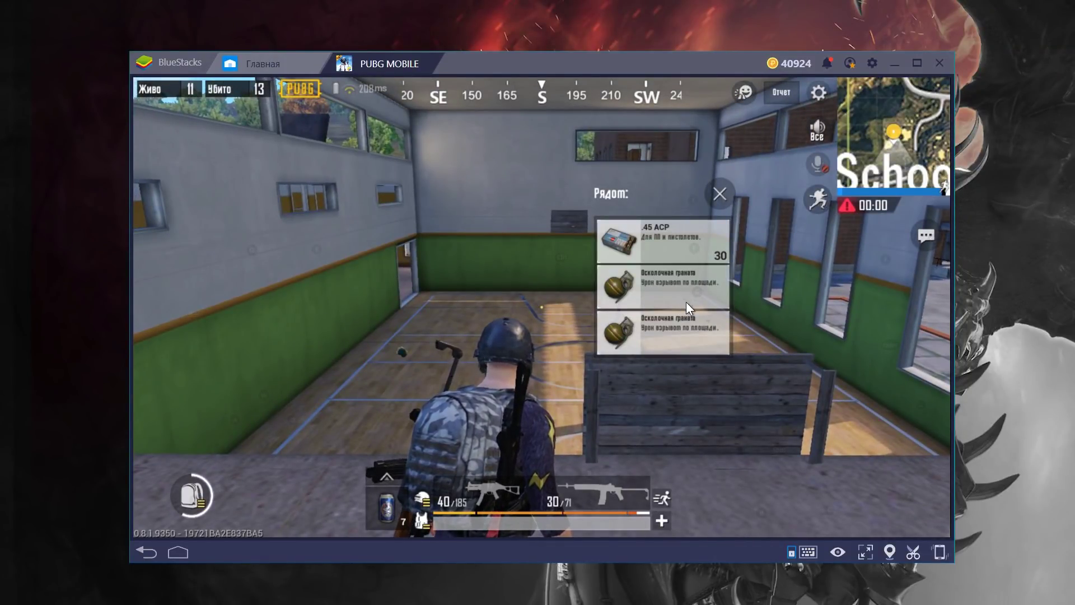
Set the frag grenade pickup limit (Осколочная граната) to 9 in the game's pickup settings.
click(821, 97)
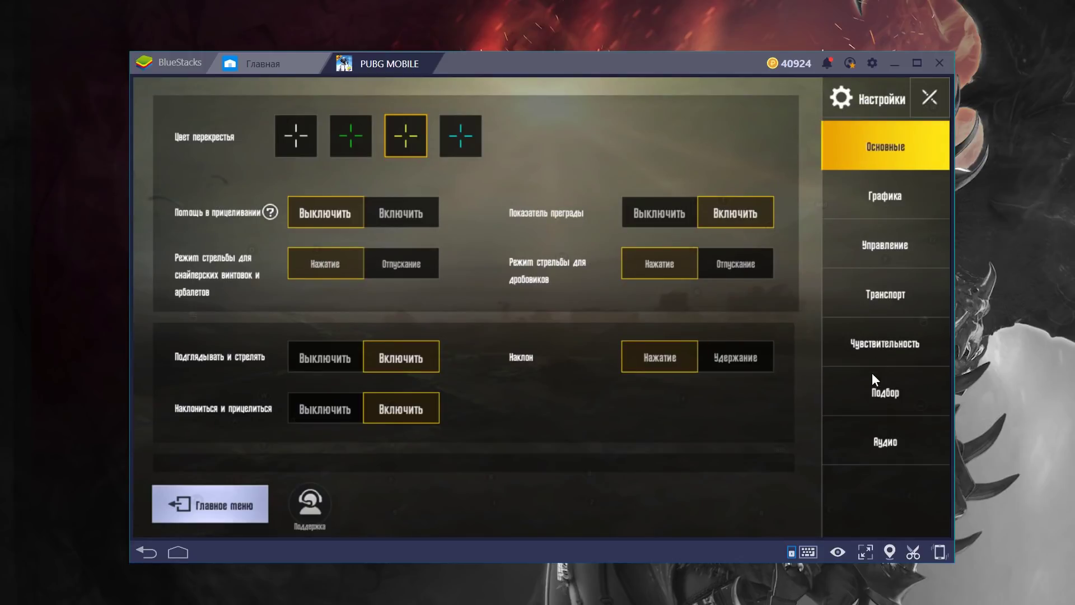
click(863, 389)
scroll(431, 335, down, 10)
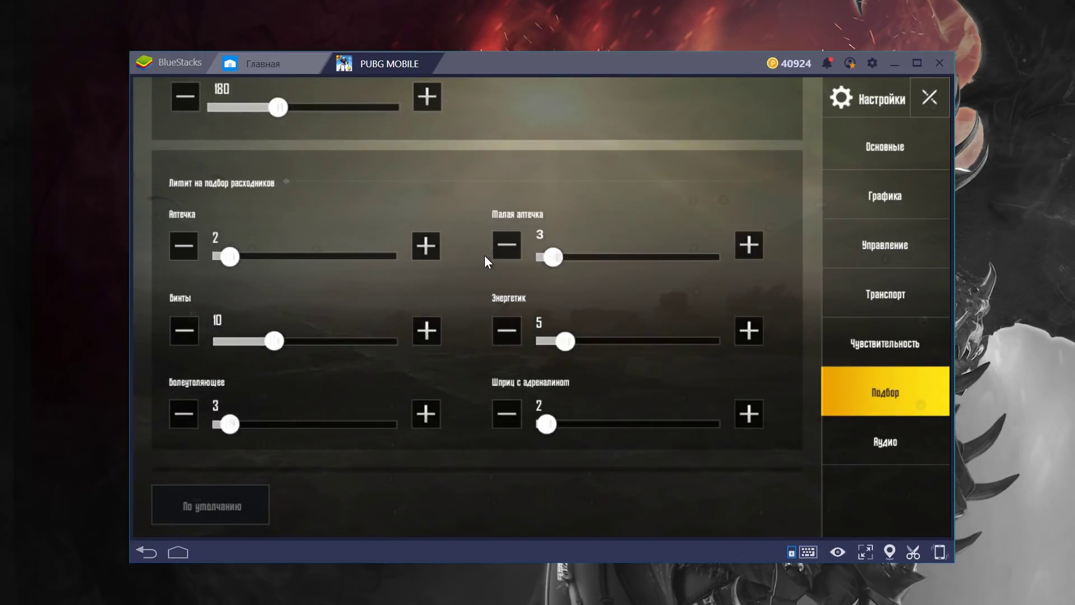
scroll(437, 311, down, 1)
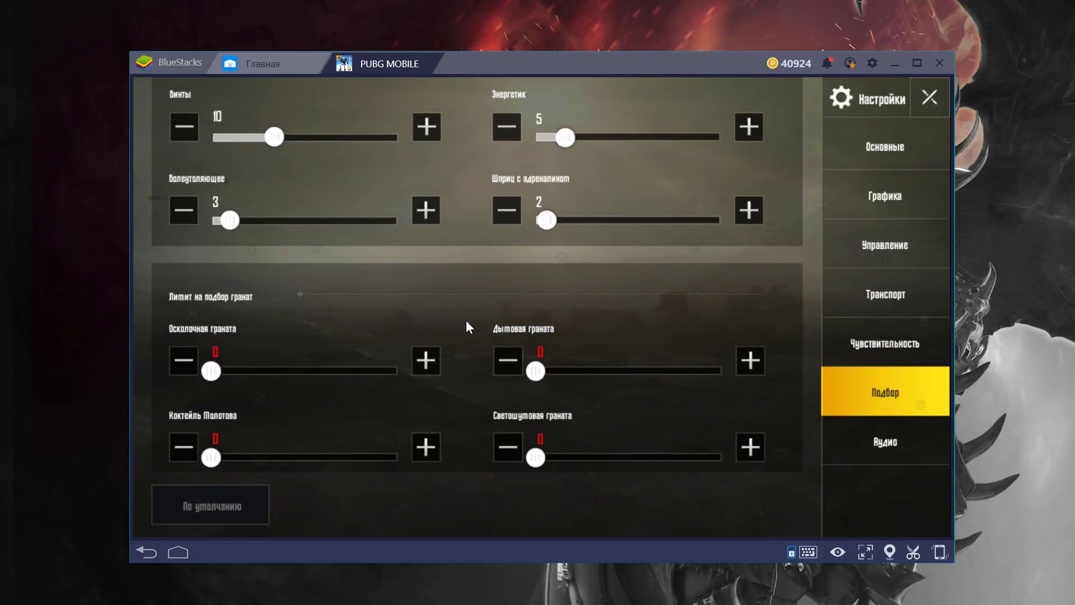
scroll(471, 302, down, 1)
click(259, 350)
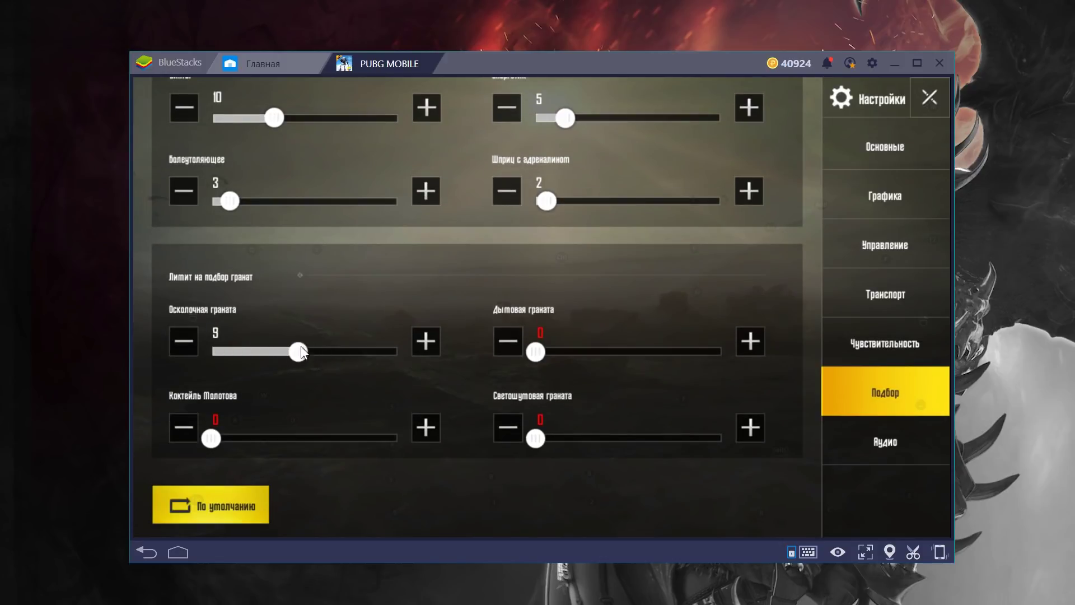
Set the pickup limits to 10 energy drinks and 3 adrenaline syringes, and close the settings.
scroll(386, 426, up, 8)
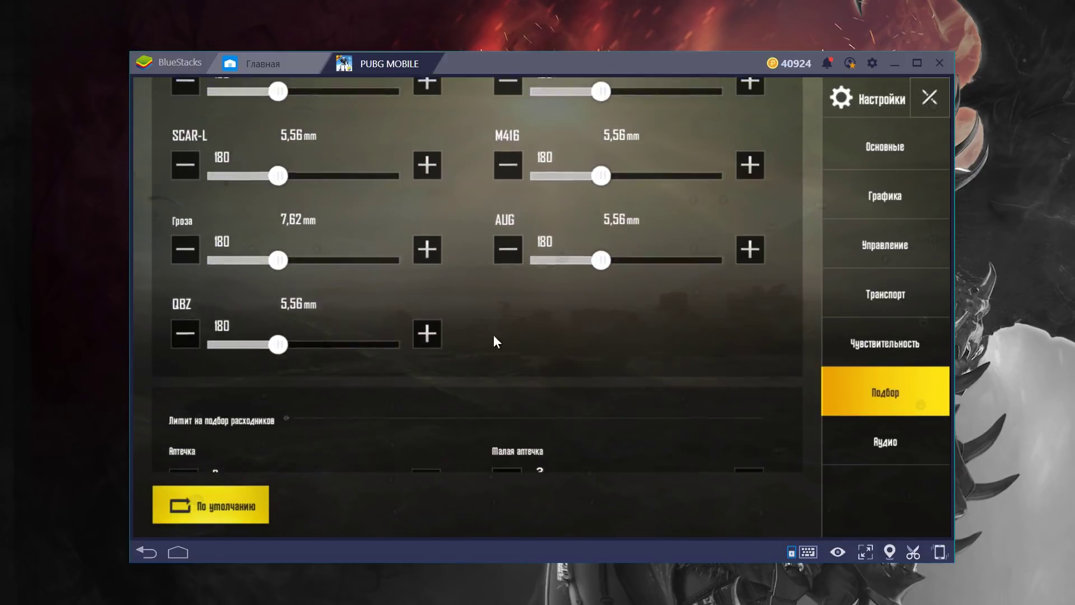
scroll(493, 336, down, 5)
drag(576, 295, 601, 292)
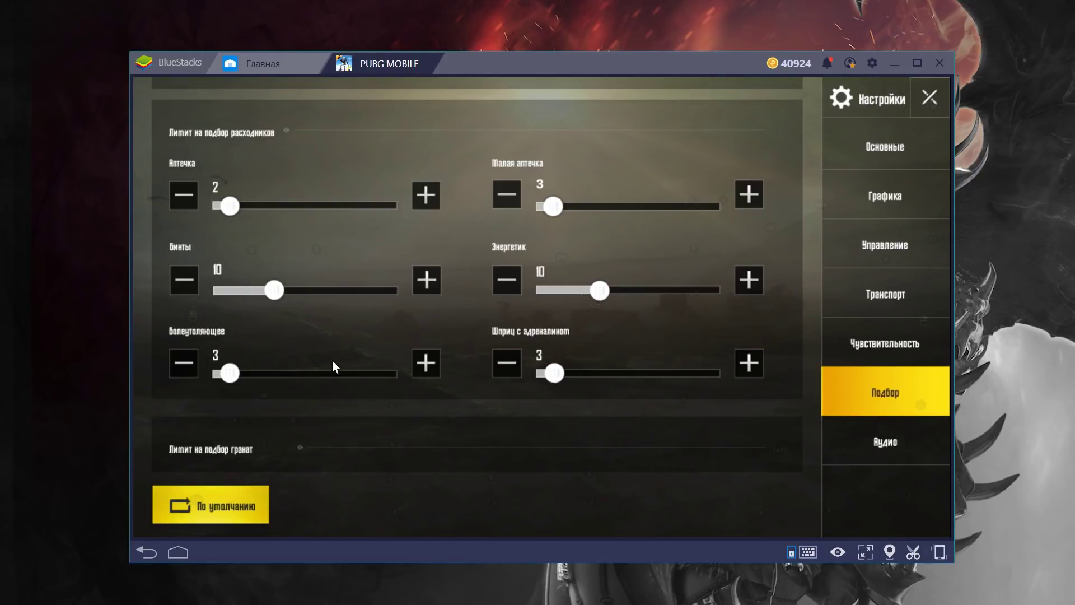
click(930, 98)
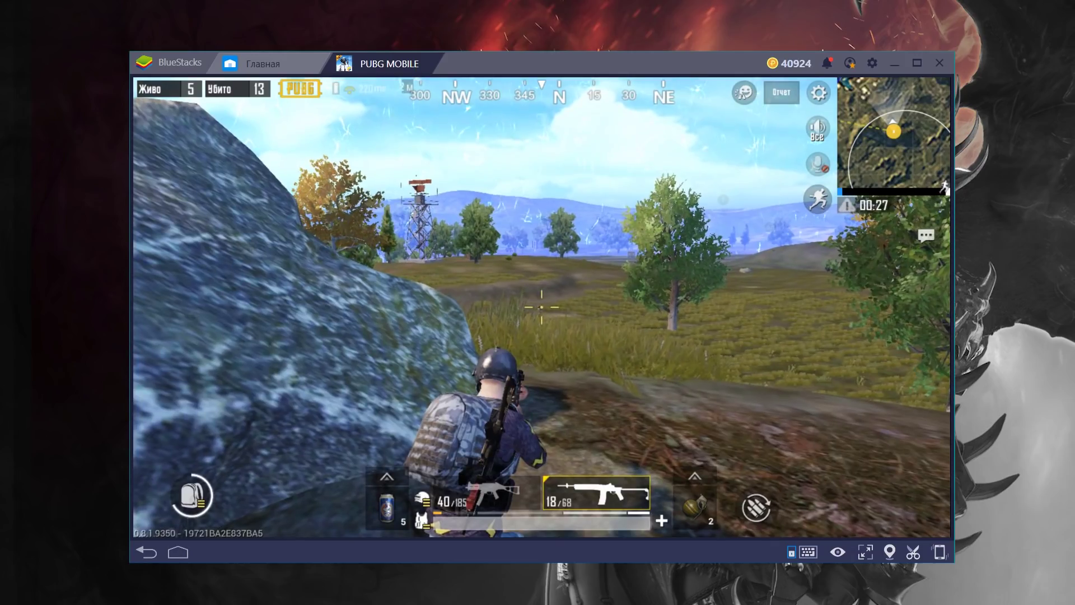
Aim through the second rifle's scope and shoot the enemy in the grassy field beyond the rocks.
right_click(538, 303)
right_click(538, 302)
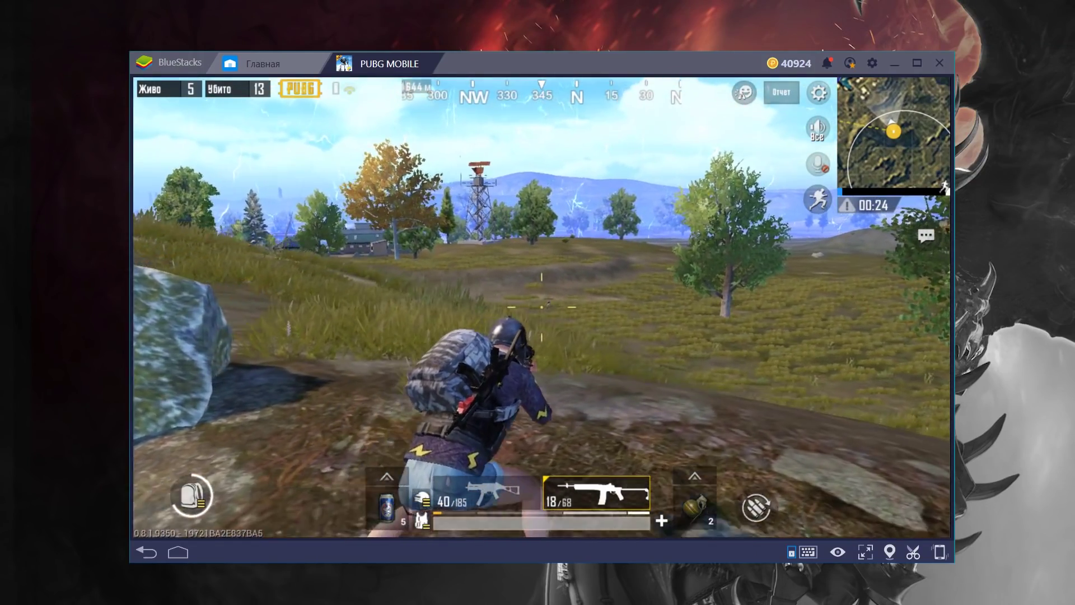
right_click(538, 302)
click(538, 302)
click(538, 302)
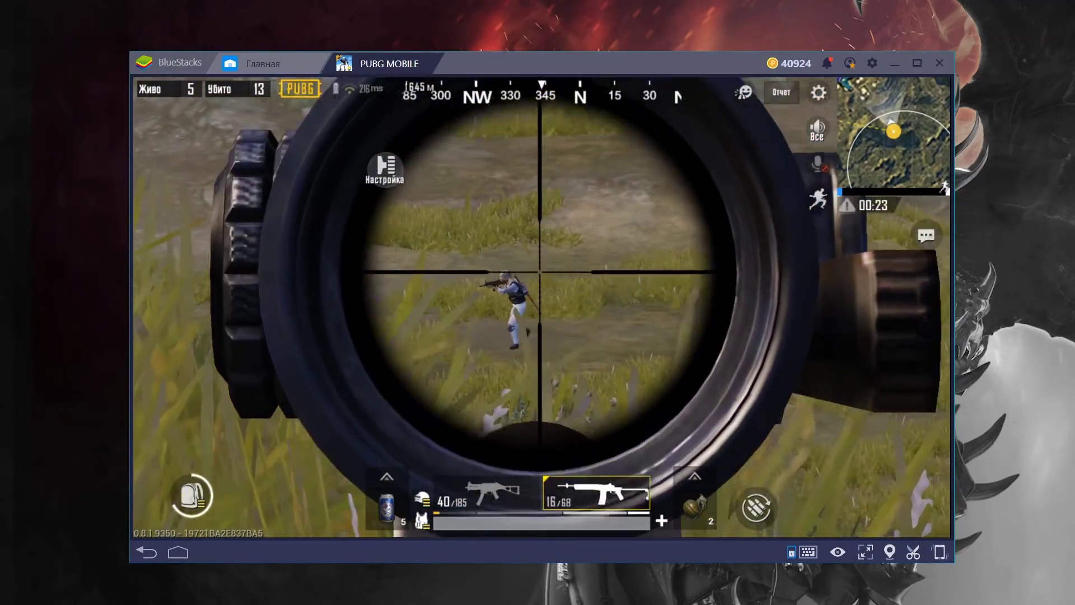
click(538, 302)
click(537, 302)
click(538, 302)
click(538, 303)
click(538, 303)
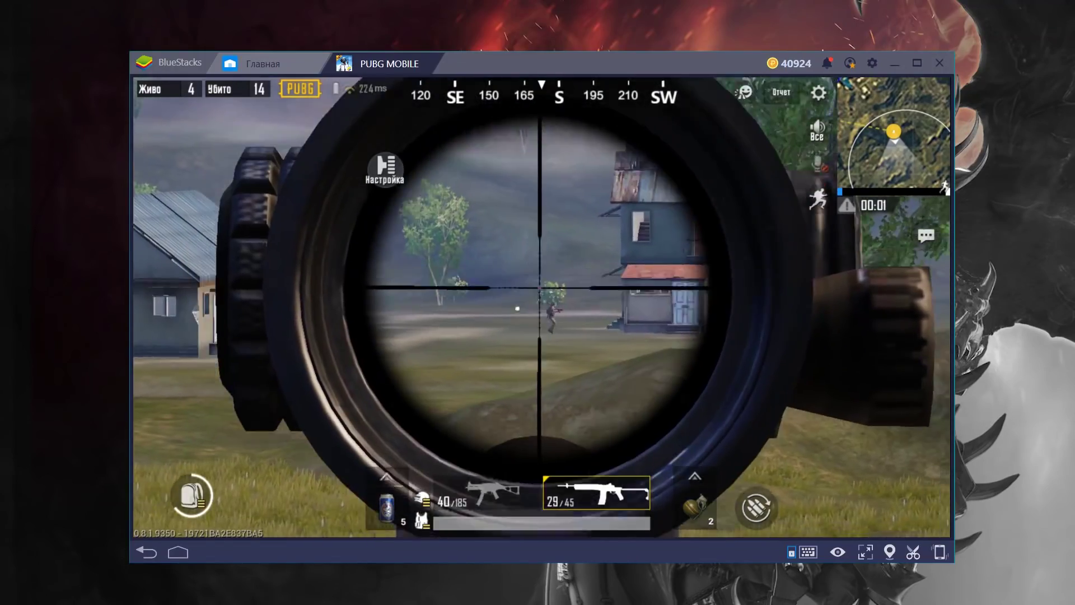
Shoot through the scope at the enemy running in front of the blue two-storey house.
click(538, 303)
click(538, 303)
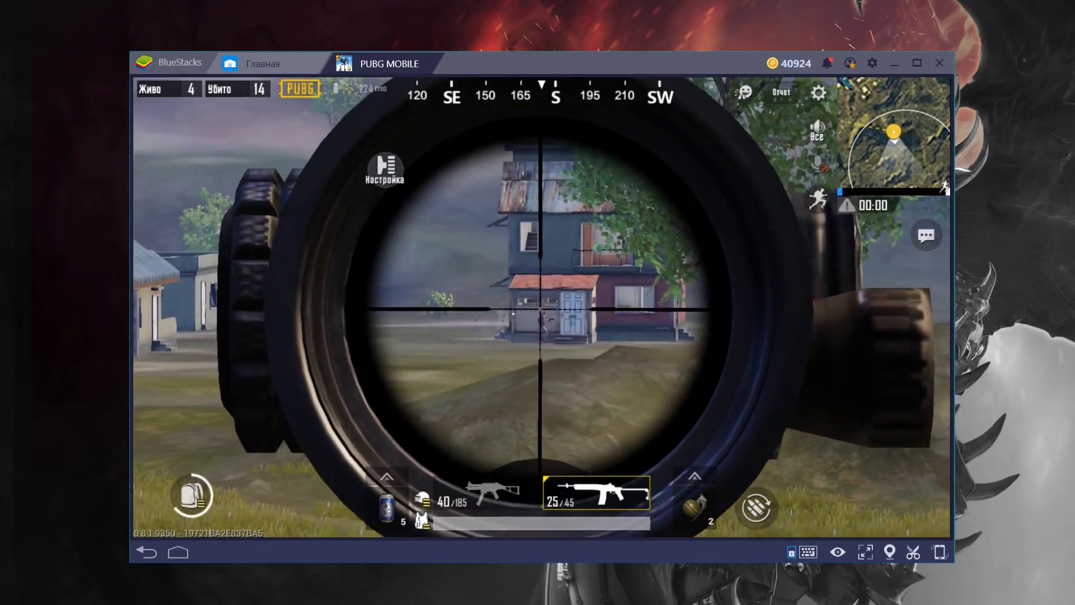
click(538, 302)
click(538, 303)
click(537, 303)
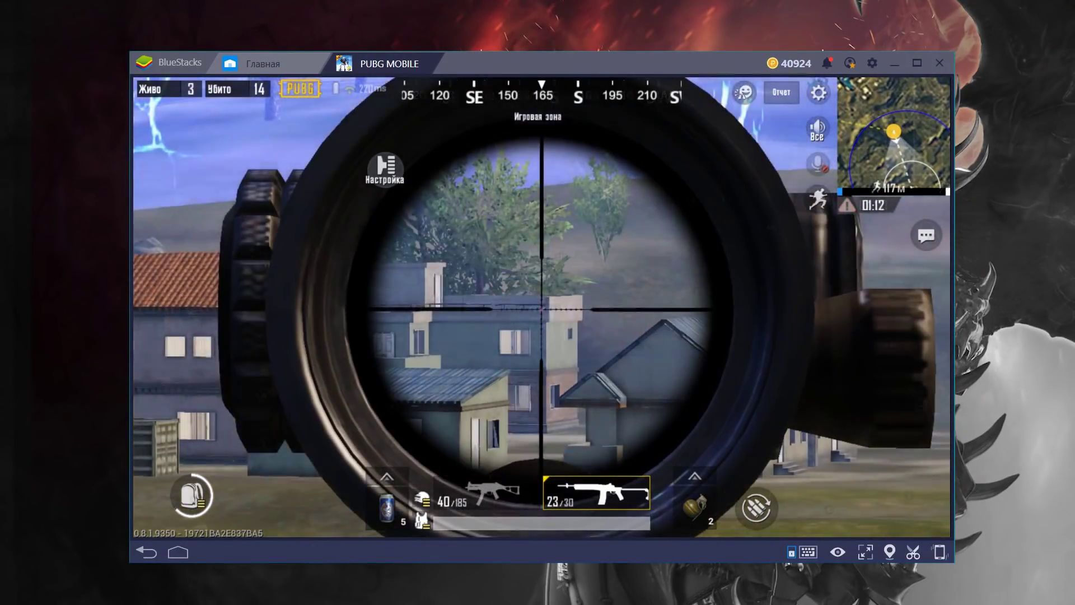
Shoot through the scope at the enemy on the flat roof of the blue building until the match is won.
click(538, 302)
click(537, 303)
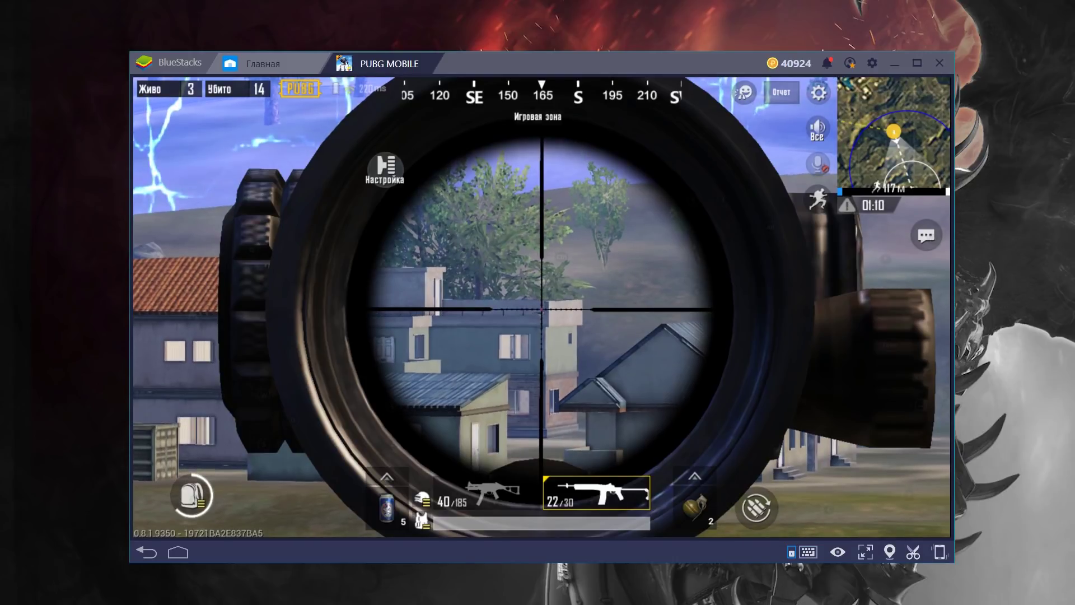
click(537, 303)
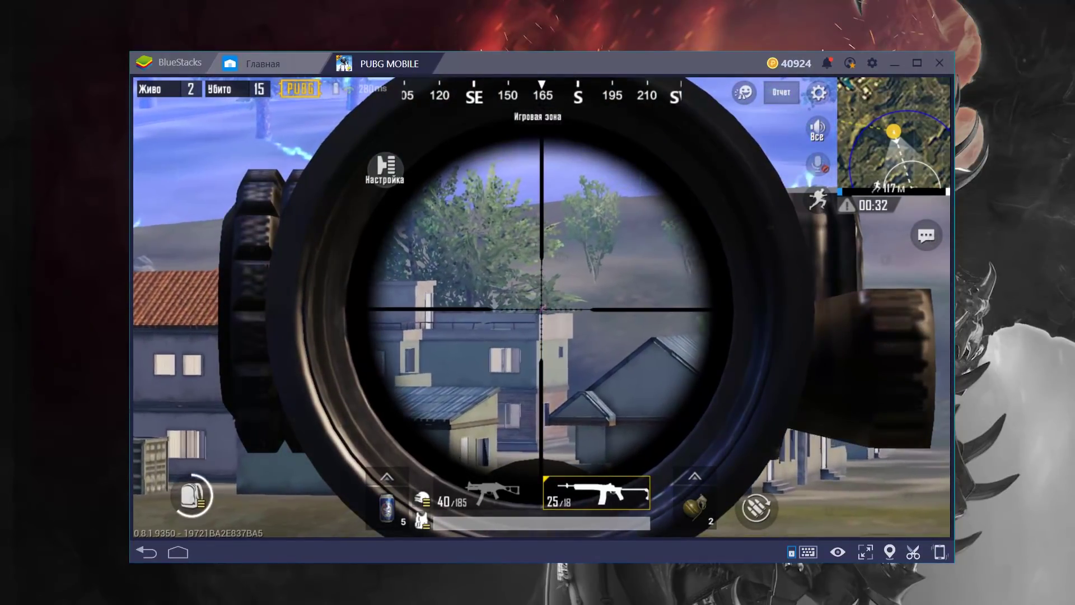
click(542, 309)
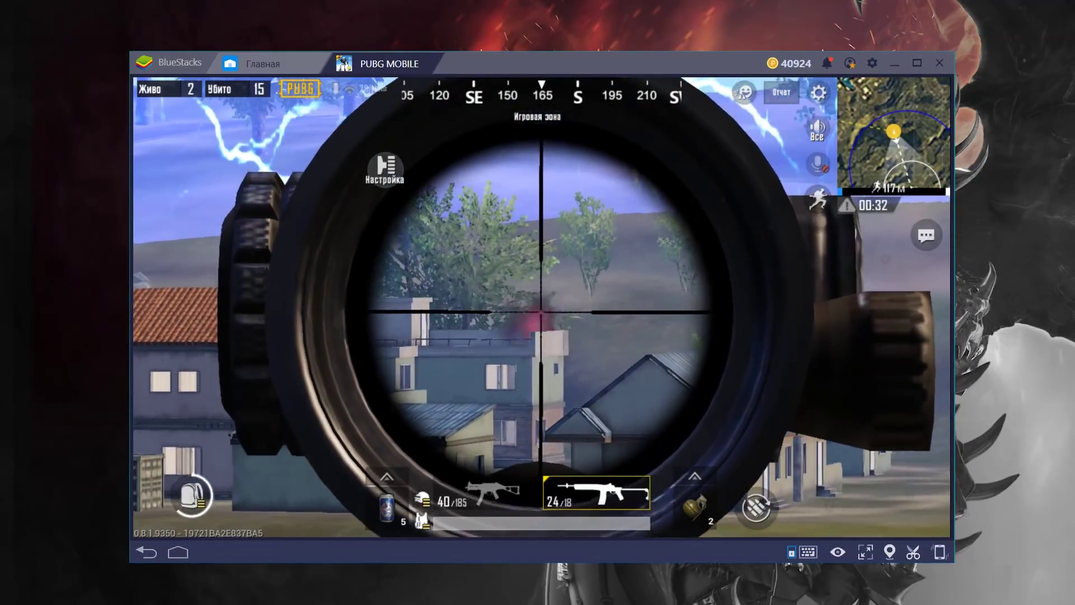
click(541, 308)
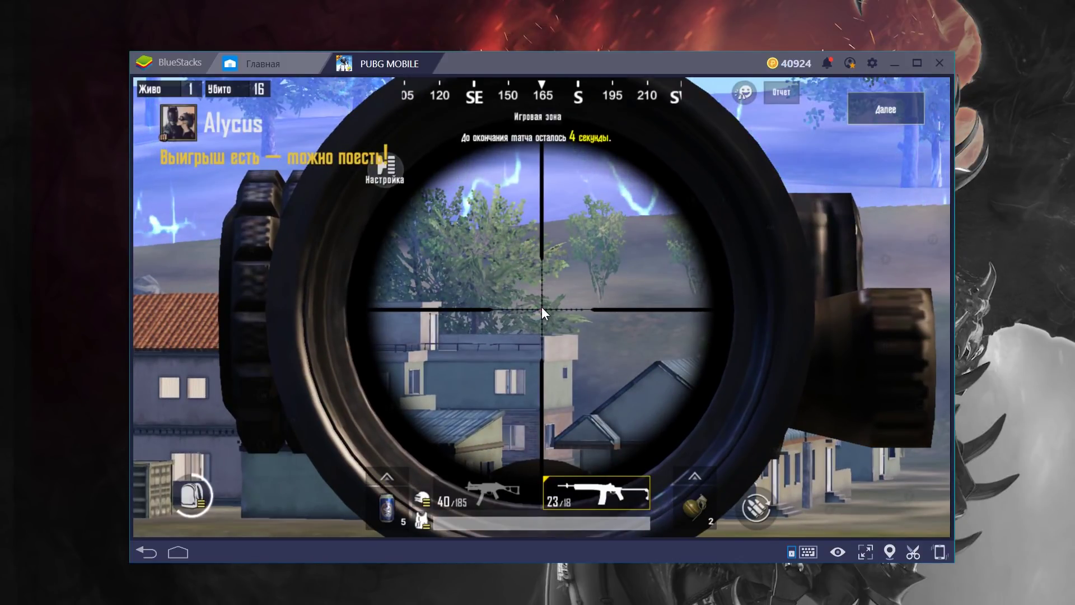
Hide the on-screen key hints and continue past the match results and rank screen to the lobby.
click(837, 550)
mouse_move(839, 507)
mouse_down()
mouse_move(841, 475)
mouse_move(848, 513)
mouse_up()
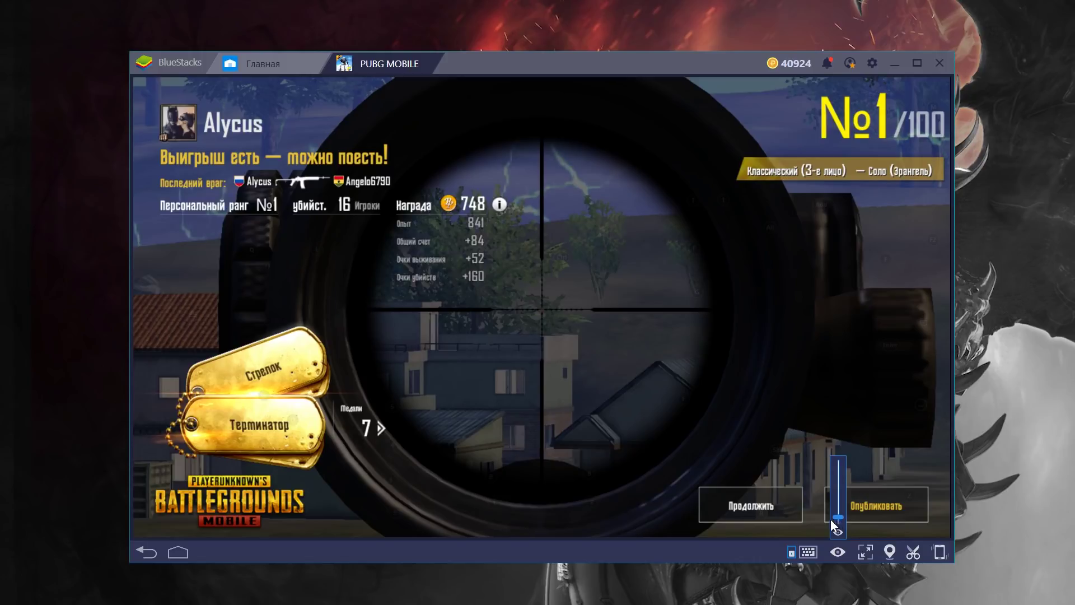
click(769, 511)
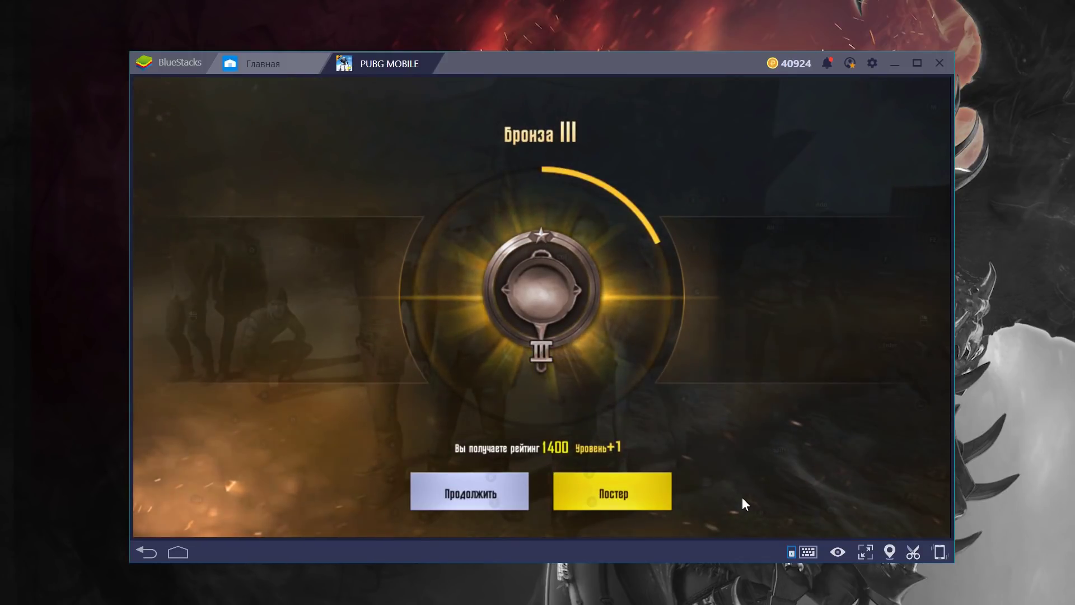
click(482, 494)
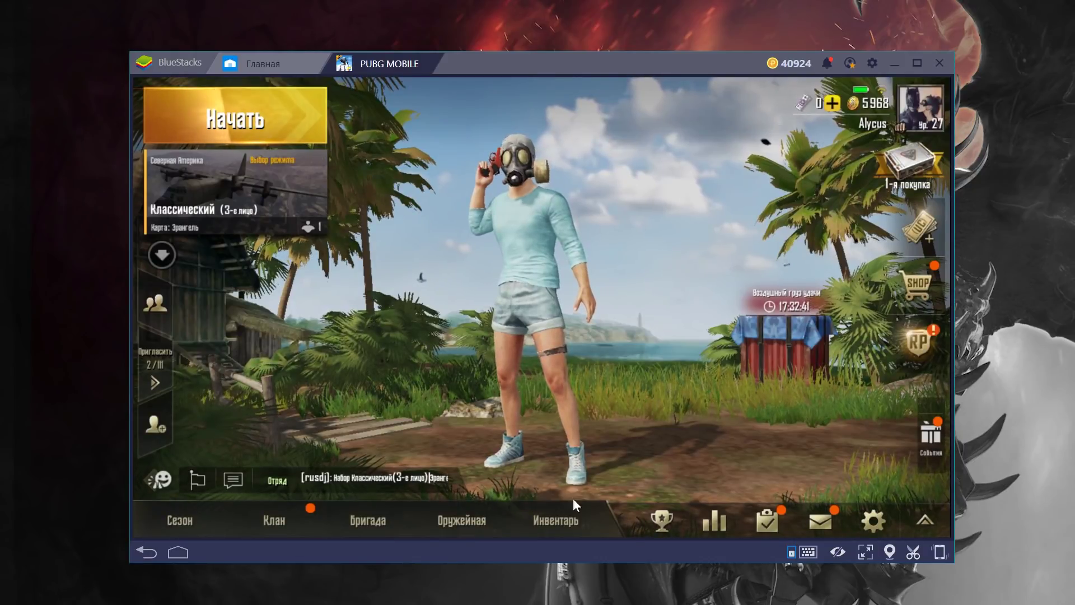
Open the button layout editor for control scheme 1 from the game's control settings.
click(878, 519)
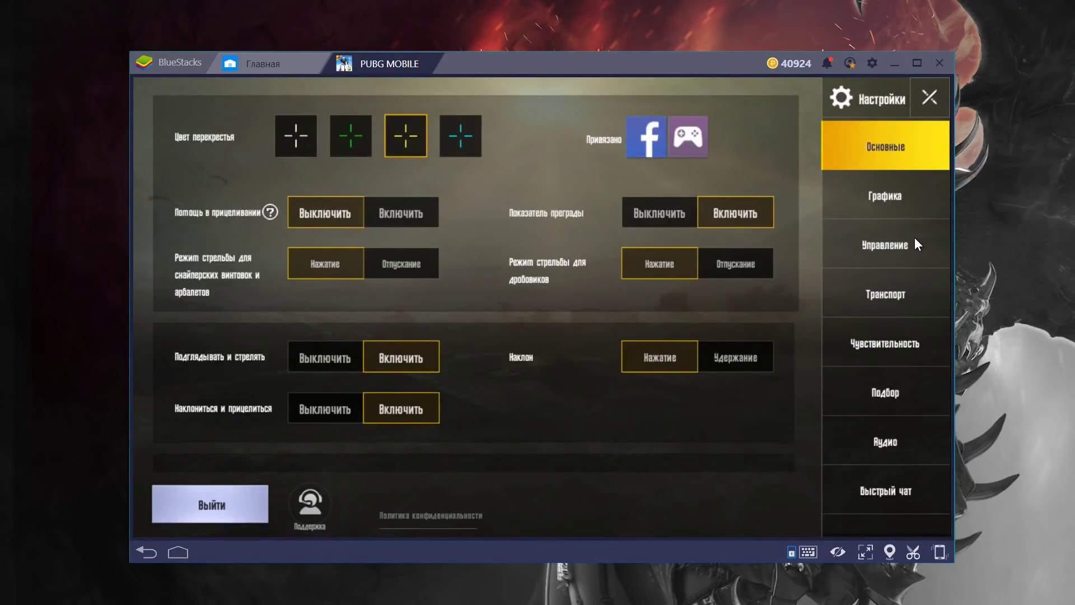
click(886, 252)
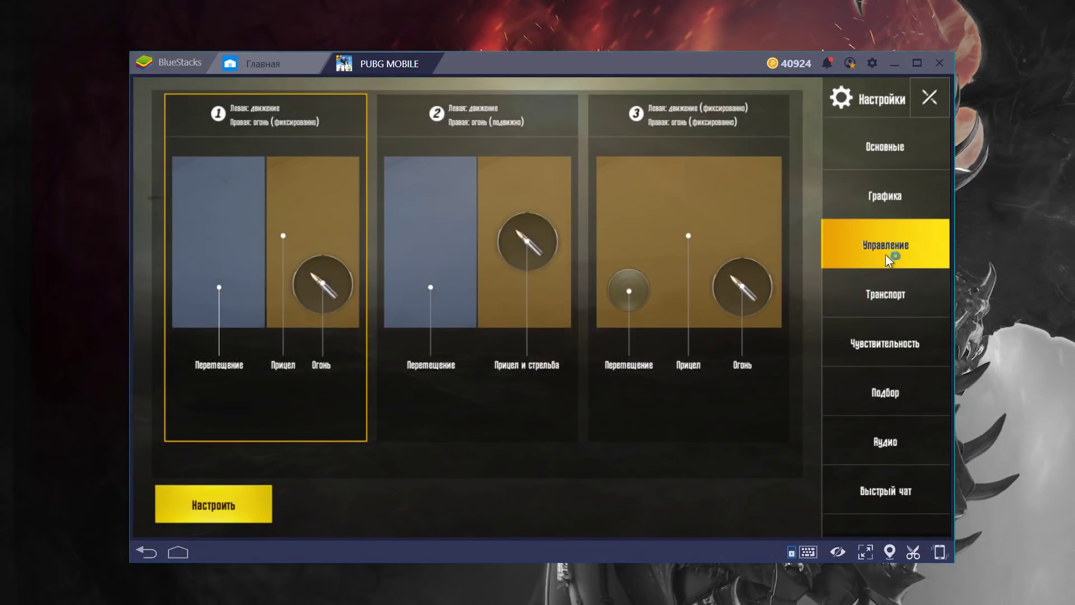
click(228, 507)
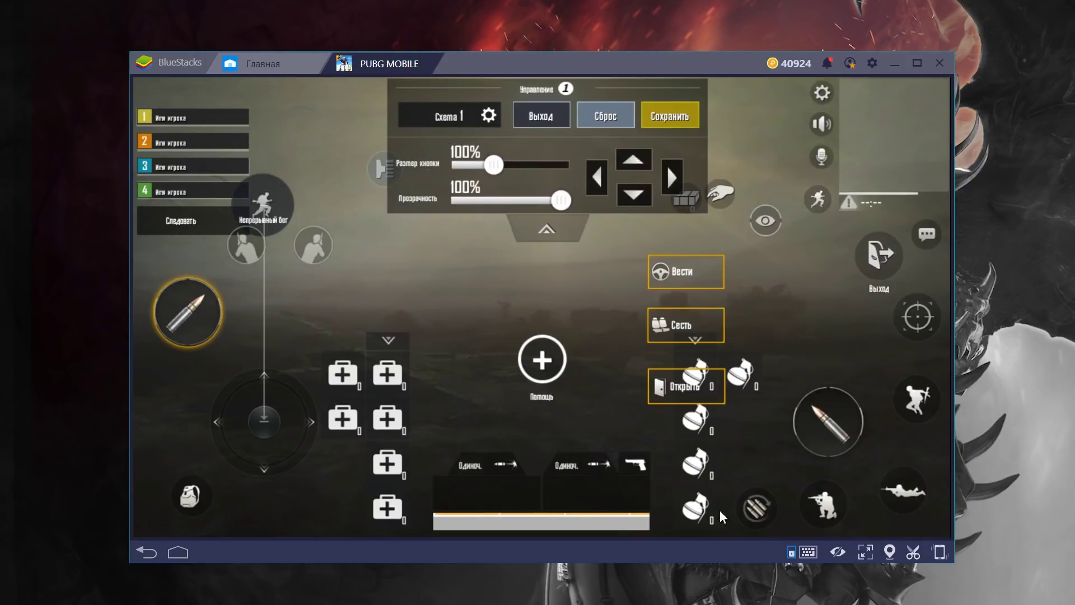
Make the key hints fully visible and move the Вести and Сесть vehicle buttons onto the F and G hints.
mouse_move(839, 553)
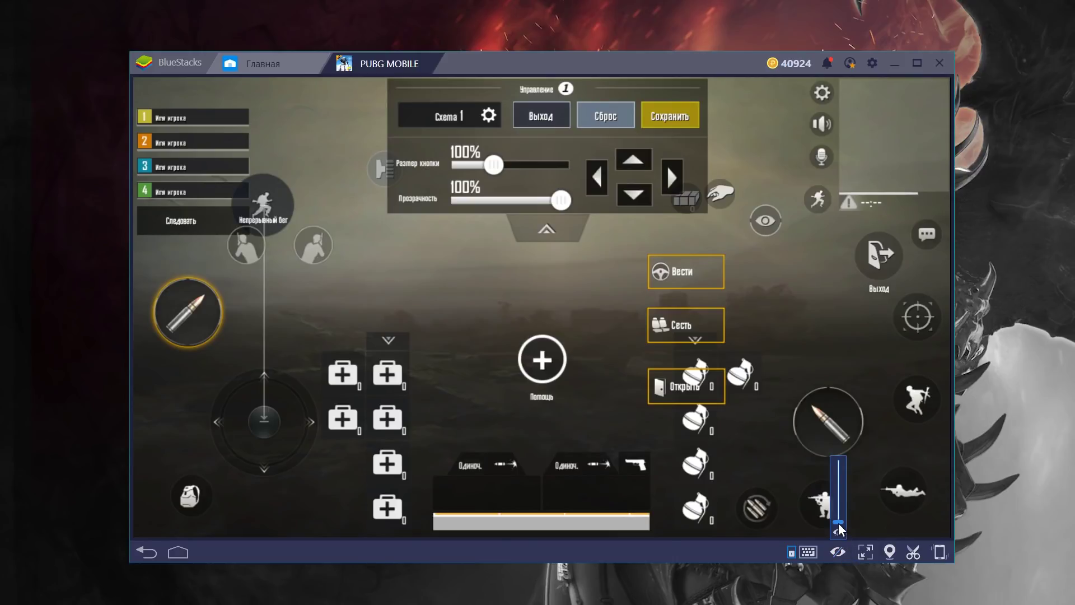
drag(840, 529, 845, 466)
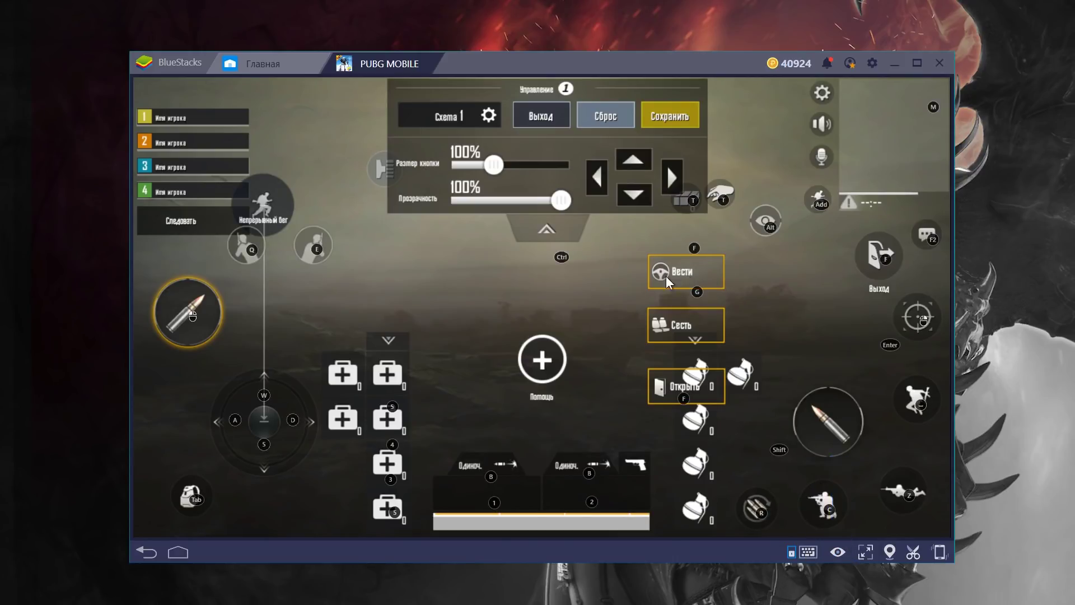
click(667, 304)
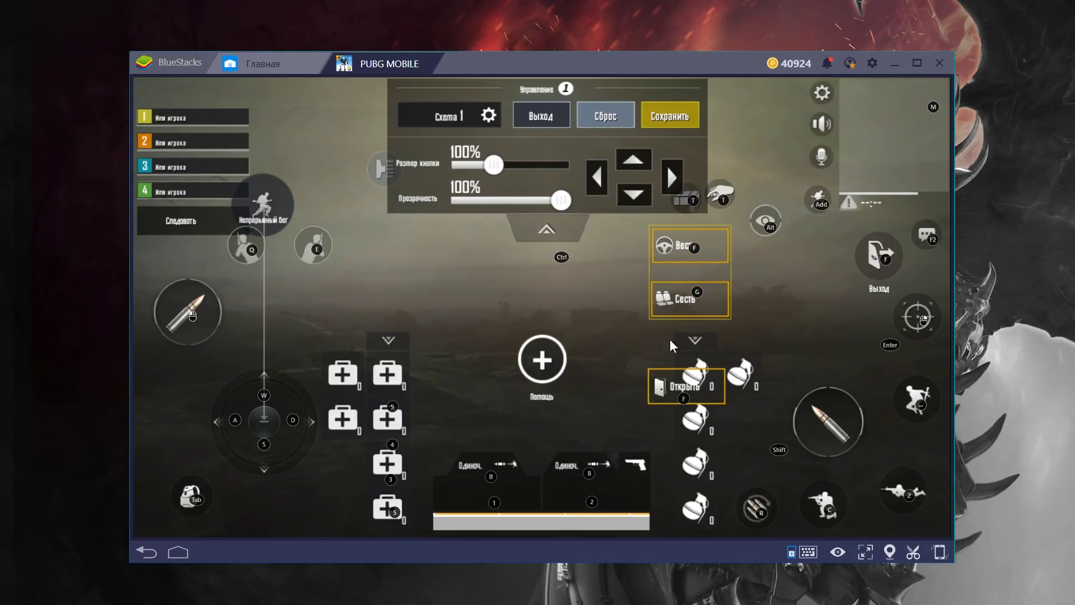
Move the Открыть button onto its F hint and reposition the first-aid group, the first weapon slot and the pistol slot.
mouse_move(665, 395)
mouse_down()
mouse_move(667, 242)
mouse_move(664, 396)
mouse_up()
click(411, 379)
drag(411, 380, 417, 382)
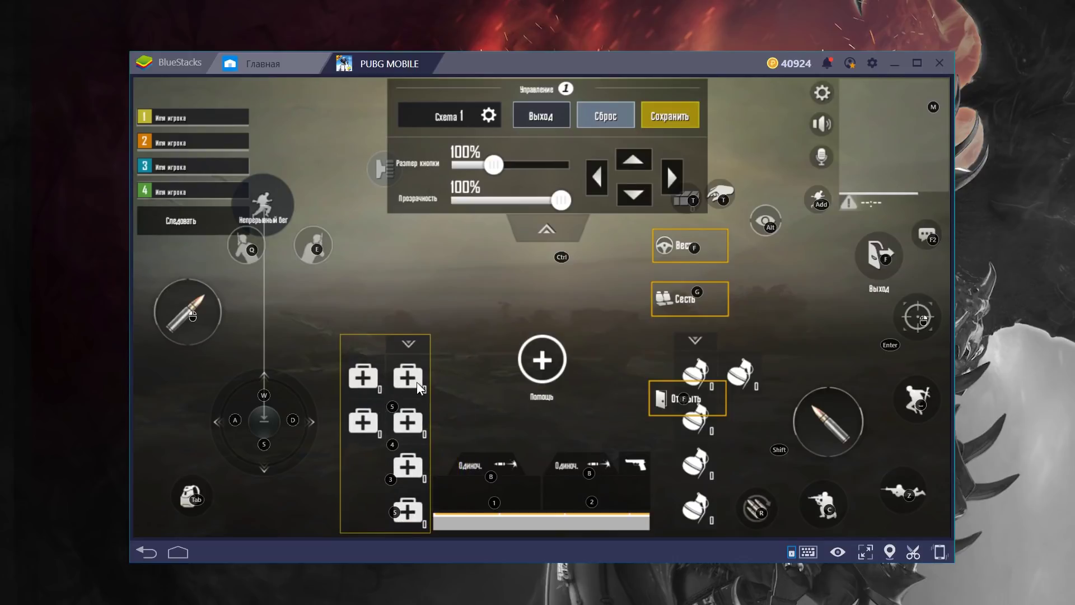
click(489, 465)
drag(489, 462, 382, 488)
drag(598, 469, 705, 527)
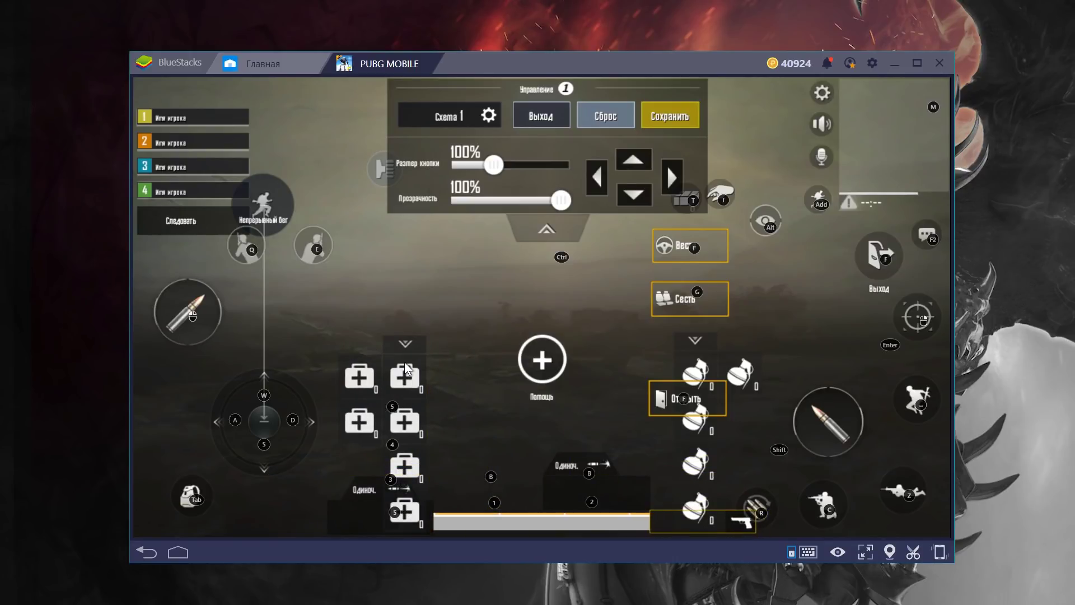
Reset the button layout of control scheme 1 and leave the layout editor without saving.
click(521, 228)
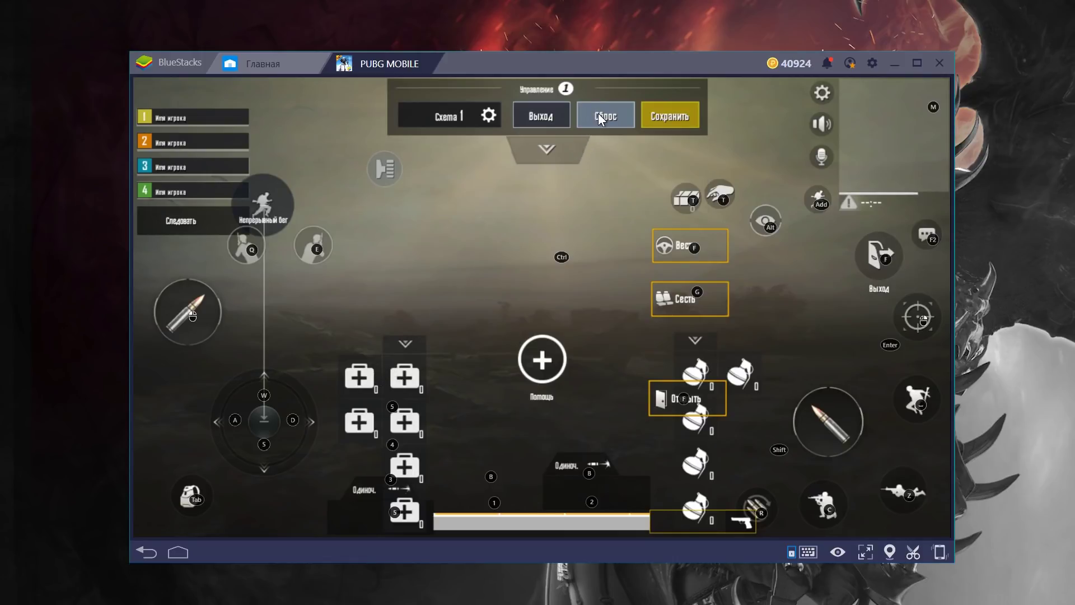
click(600, 117)
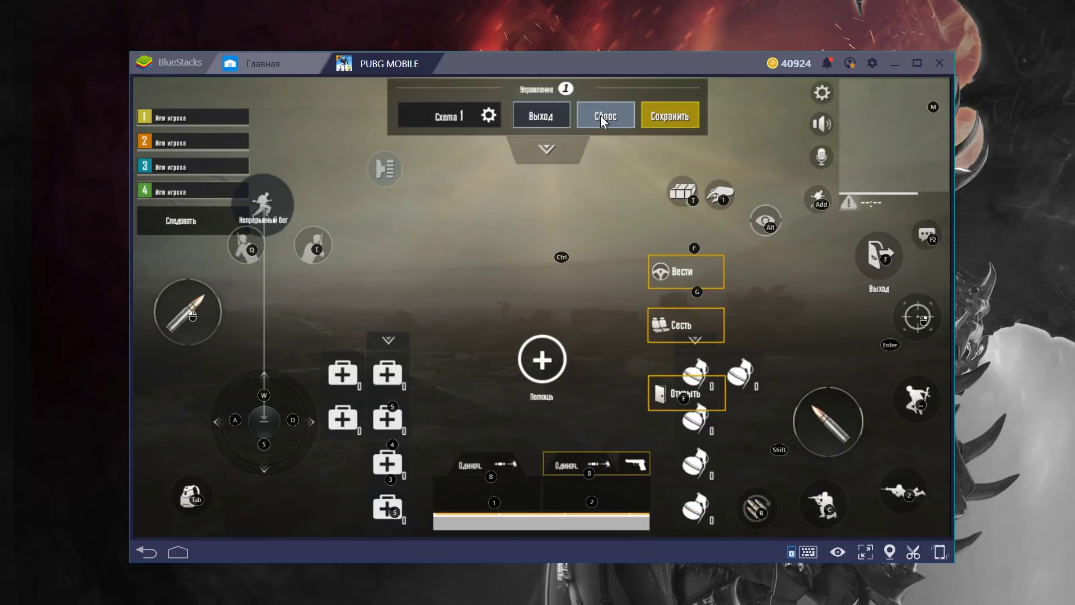
click(536, 116)
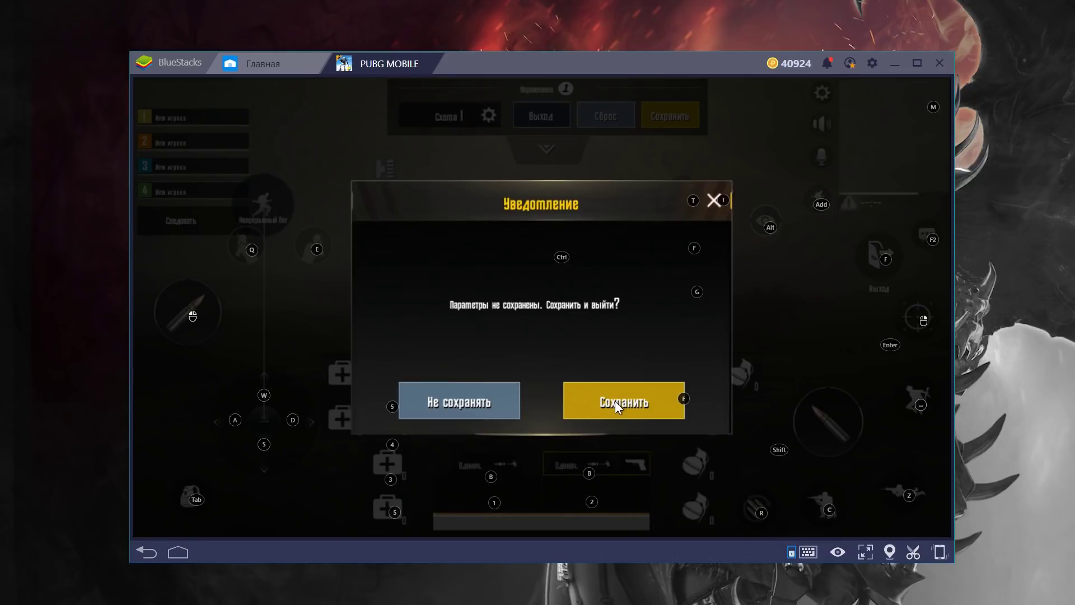
click(479, 402)
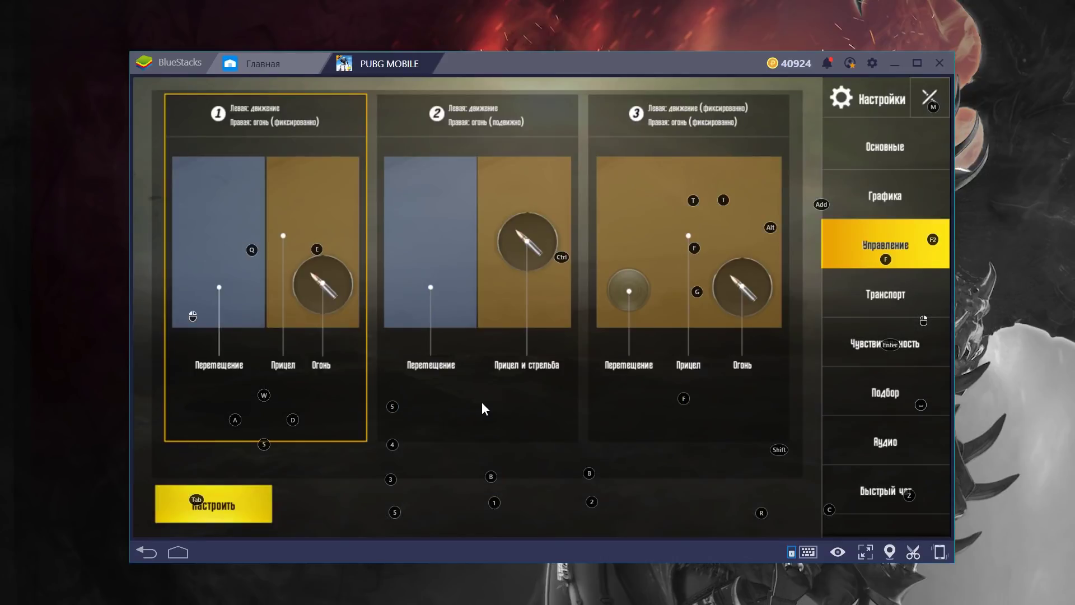
Close the game settings and the PUBG MOBILE app to return to the emulator's home screen.
click(922, 95)
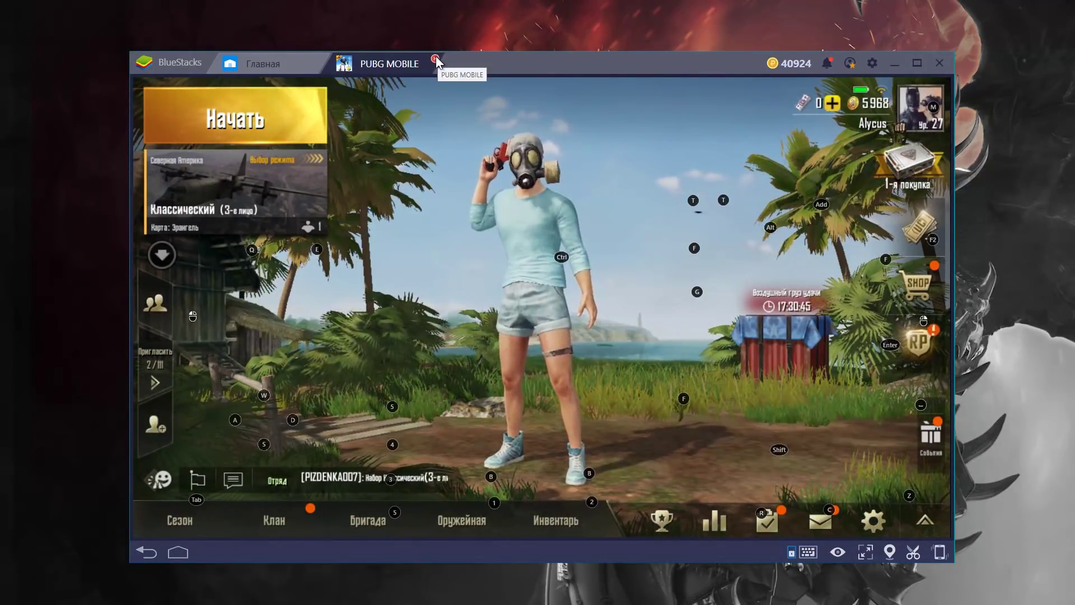
click(435, 59)
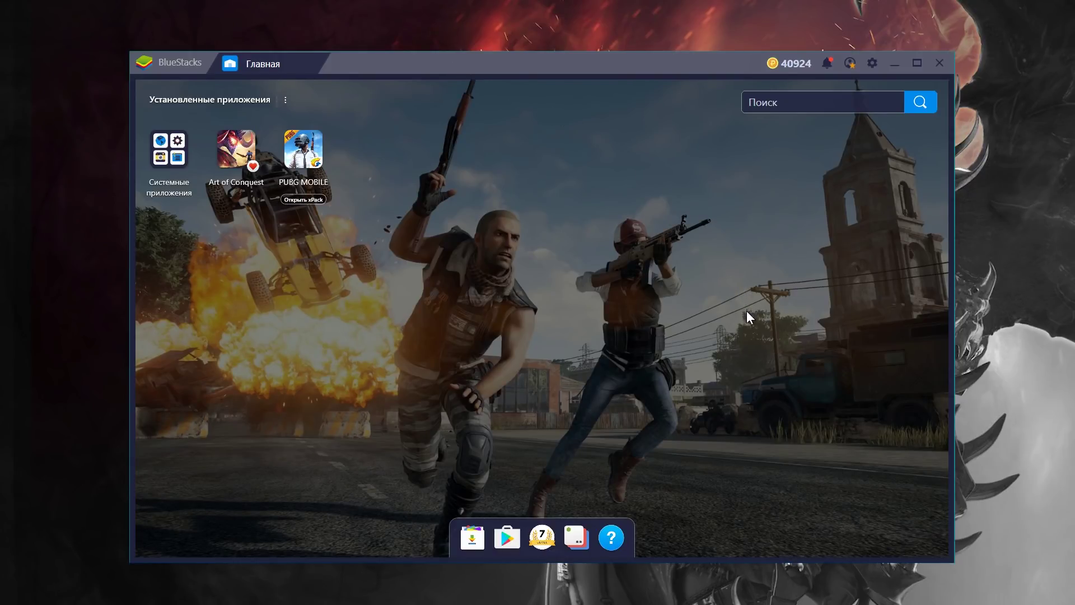
Open Google Play and search the store for "mobile legends".
click(502, 539)
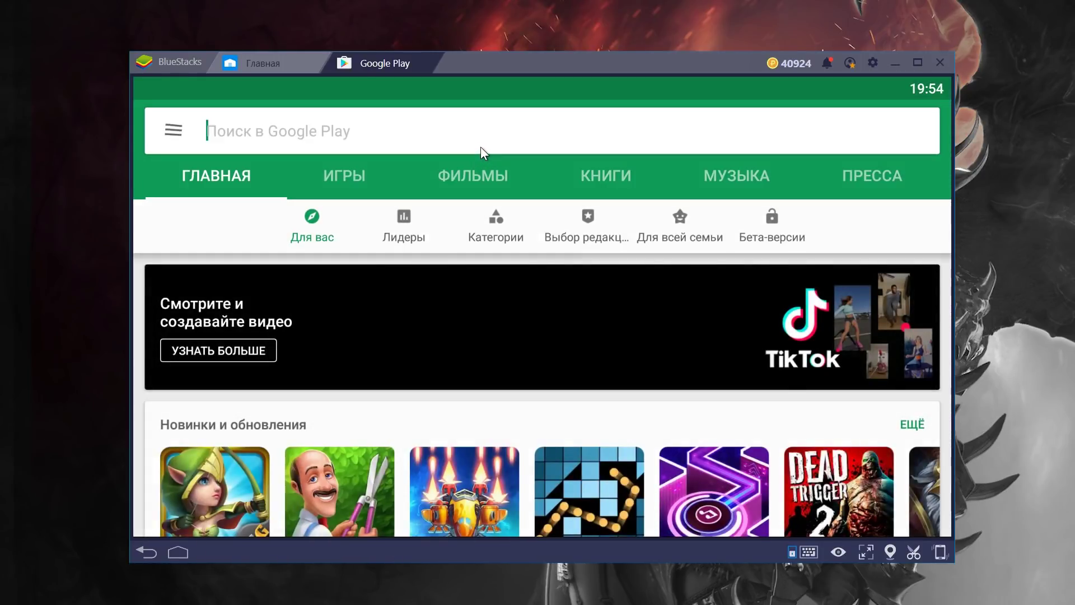
click(480, 146)
text(mobile legends)
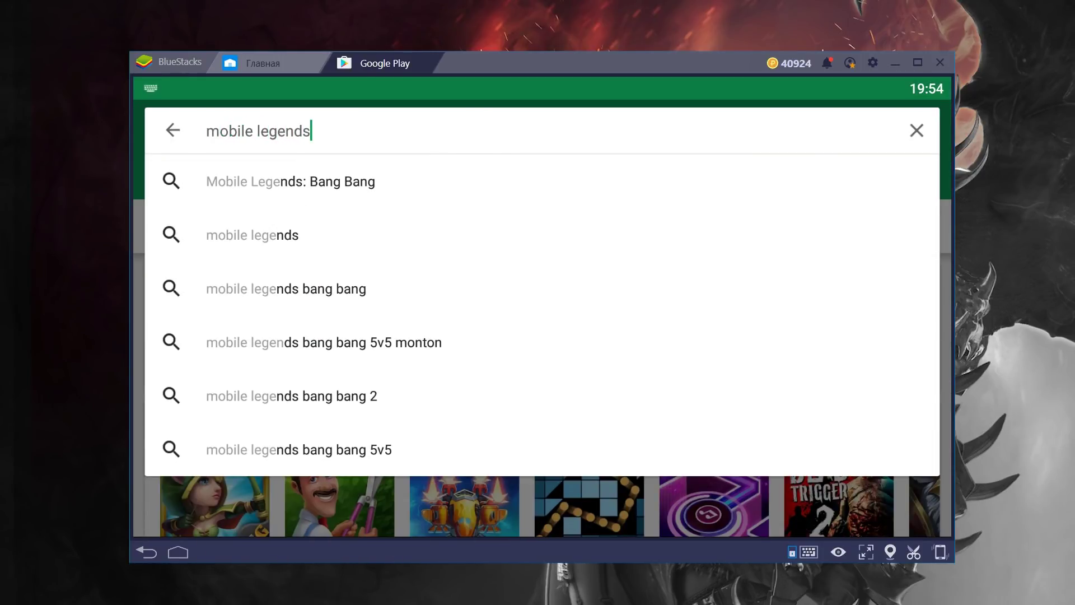